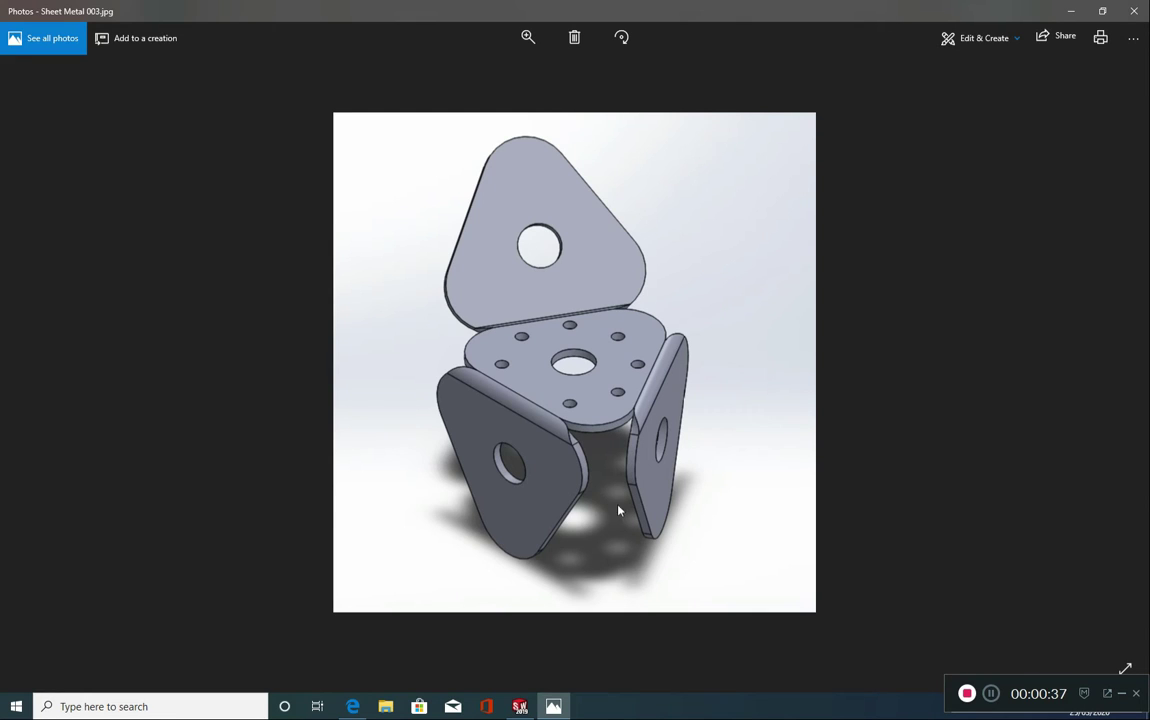
Switch to SOLIDWORKS and create a new part document.
{"action": "left_click", "coordinate": [520, 707]}
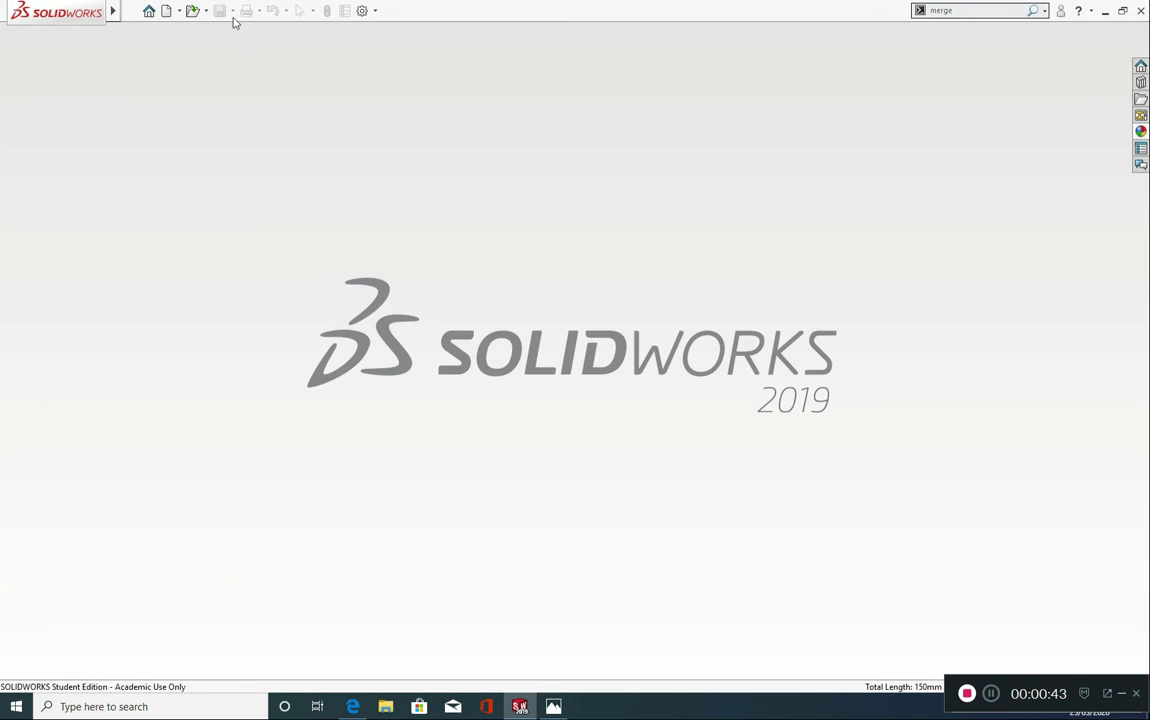
{"action": "left_click", "coordinate": [131, 11]}
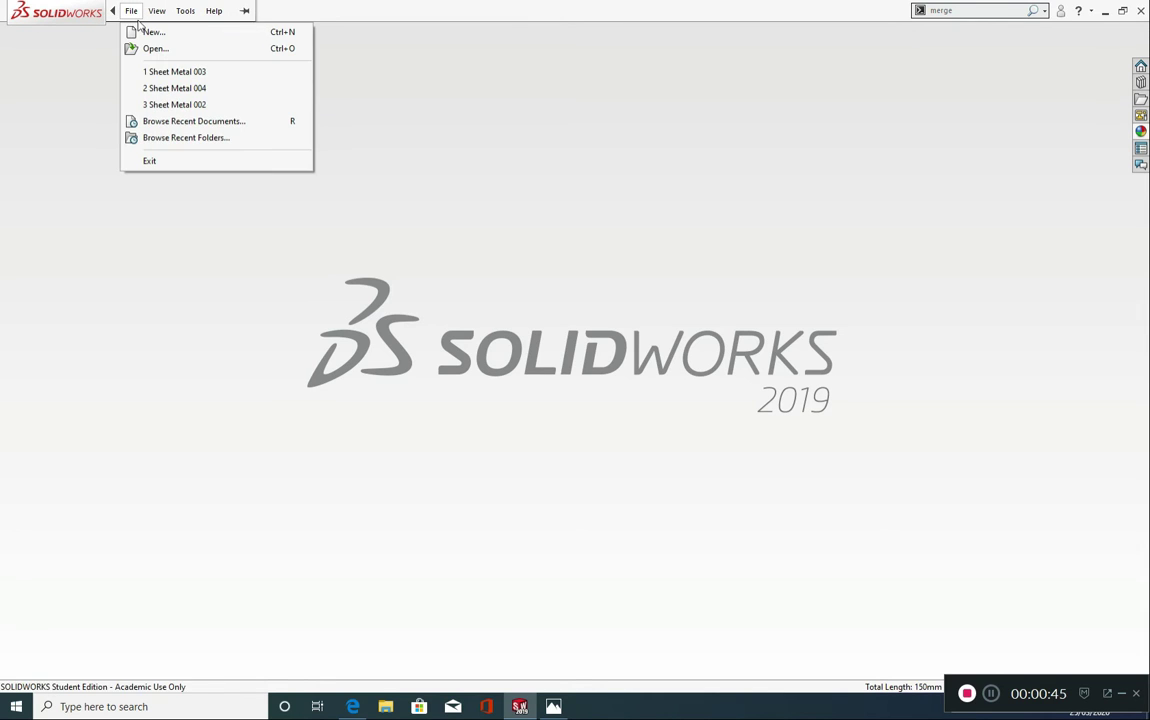
{"action": "left_click", "coordinate": [145, 33]}
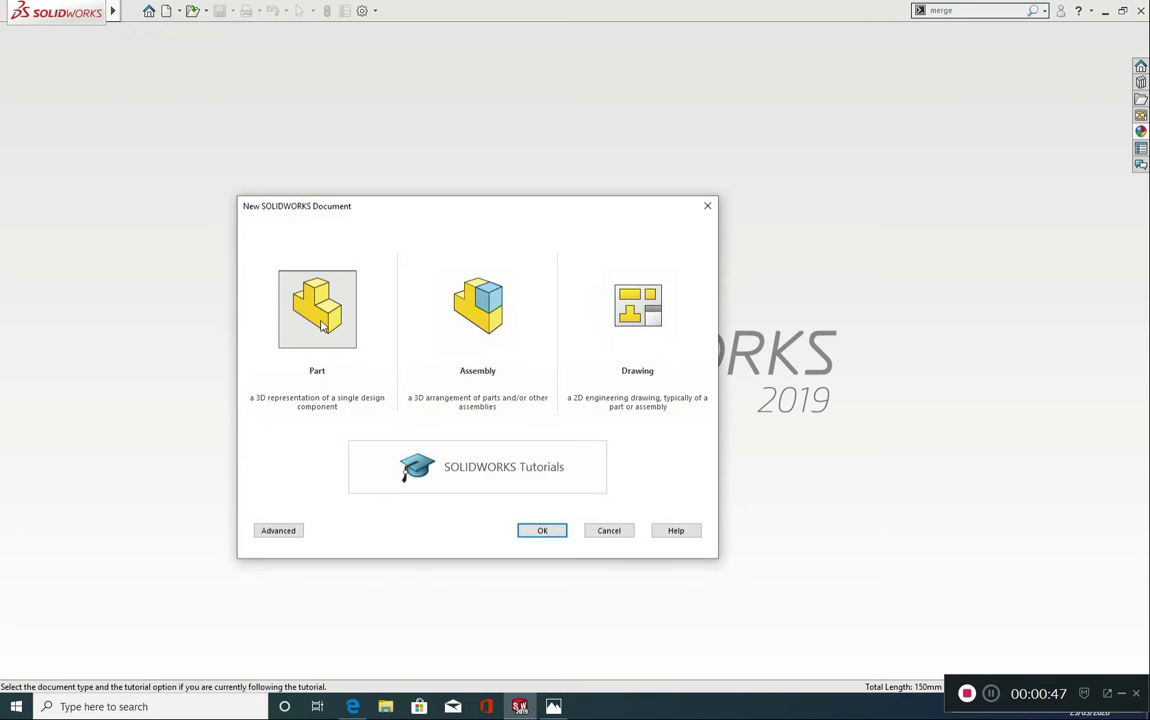
{"action": "left_click", "coordinate": [530, 531]}
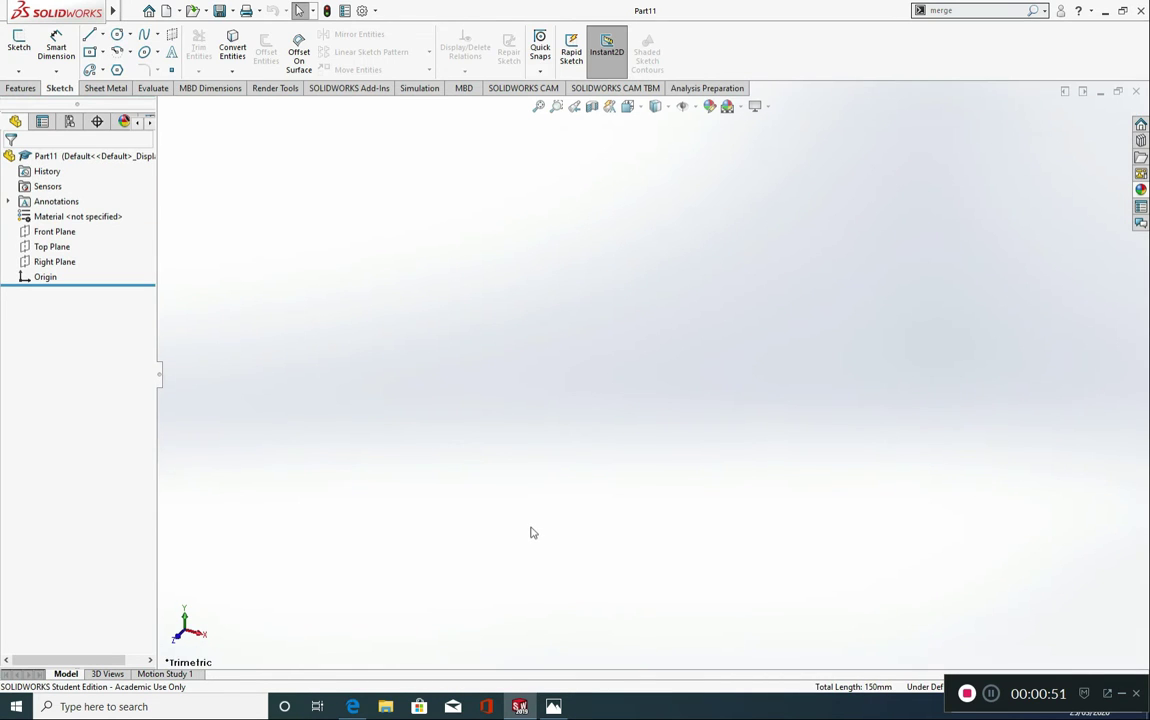
Show the Sheet Metal tools and check that Sheet Metal is enabled among the available toolsets.
{"action": "left_click", "coordinate": [107, 88]}
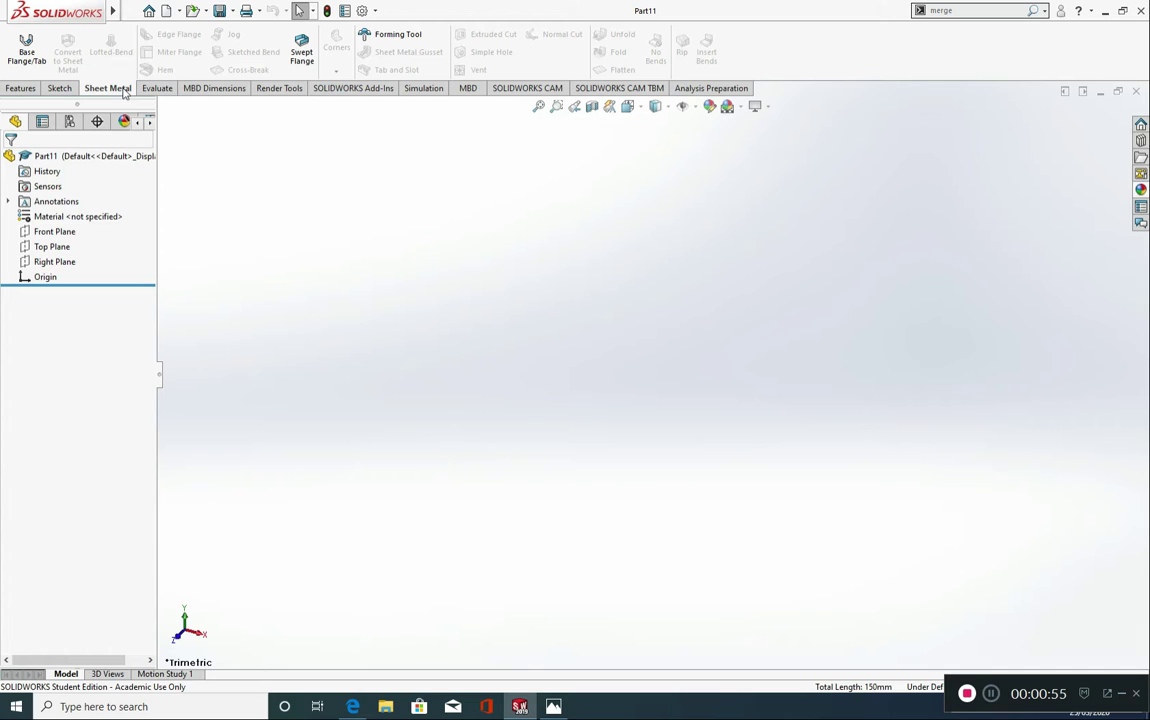
{"action": "right_click", "coordinate": [163, 92]}
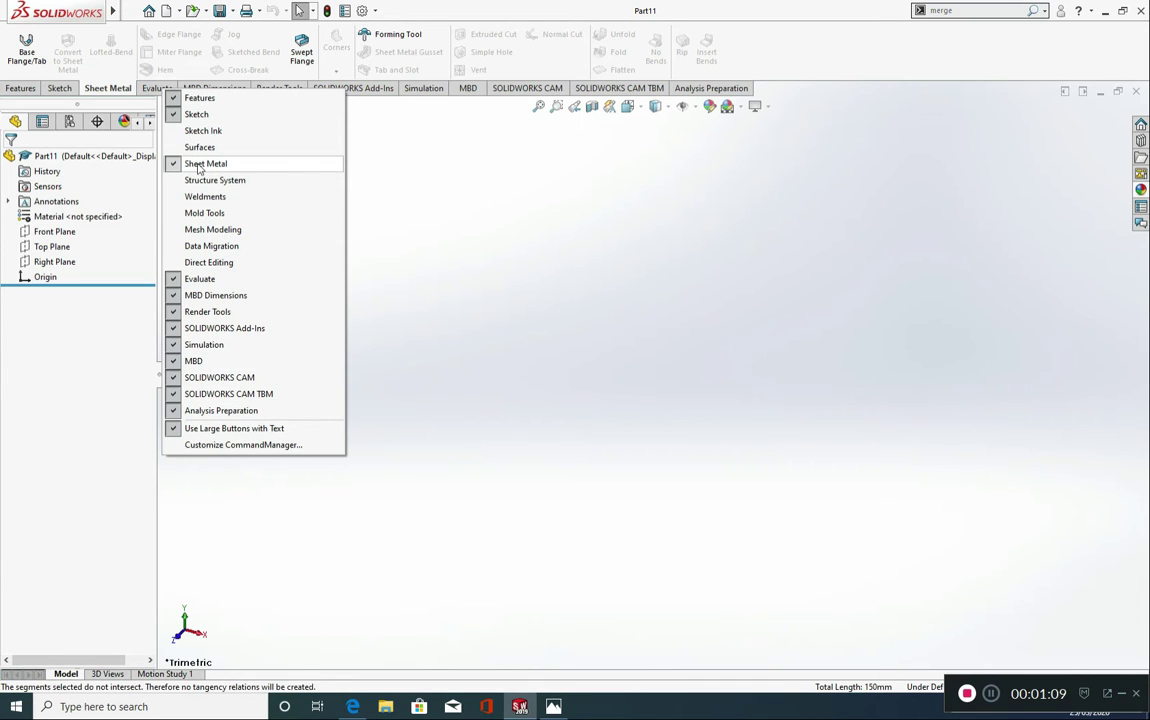
{"action": "left_click", "coordinate": [510, 262]}
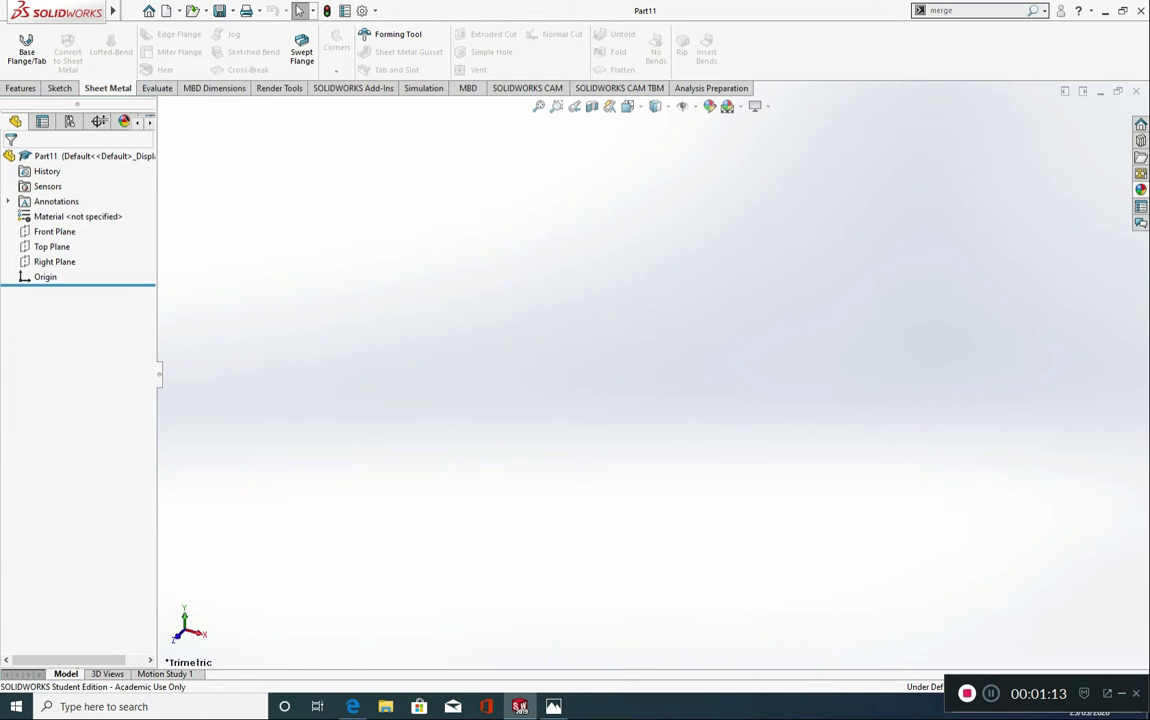
Select the Top Plane, consult the reference picture Sheet Metal 003.jpg in Photos and return to SOLIDWORKS.
{"action": "left_click", "coordinate": [57, 250]}
{"action": "key", "text": "alt+Tab"}
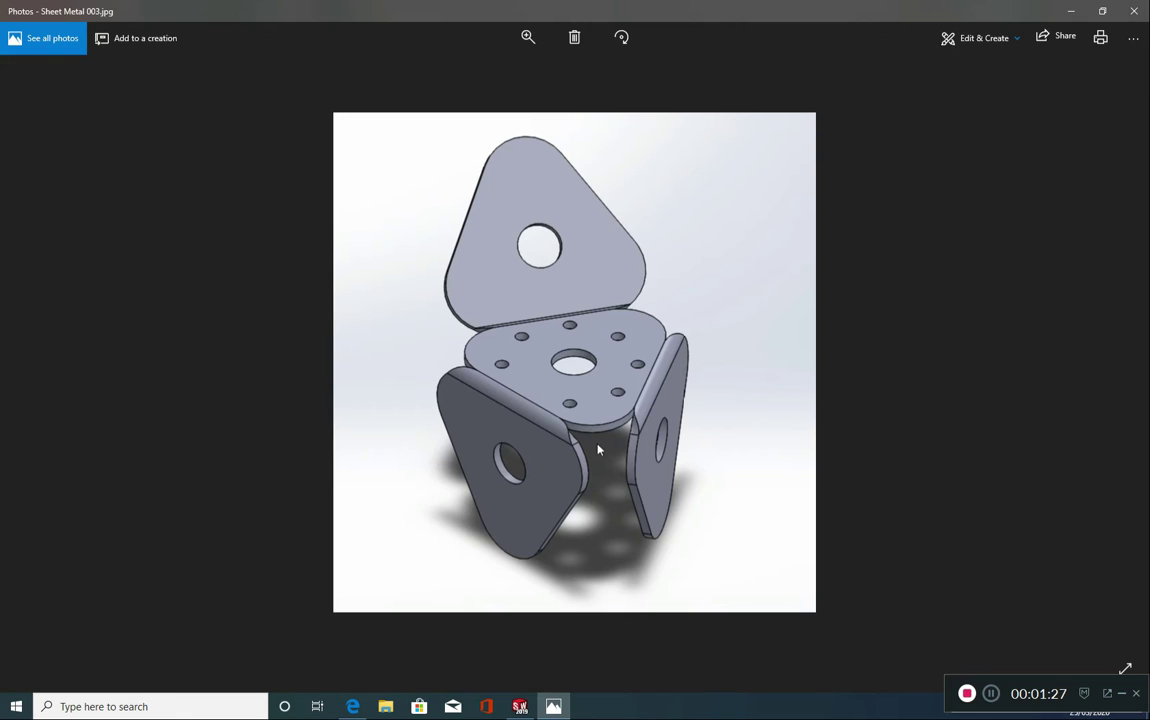
{"action": "left_click", "coordinate": [520, 706]}
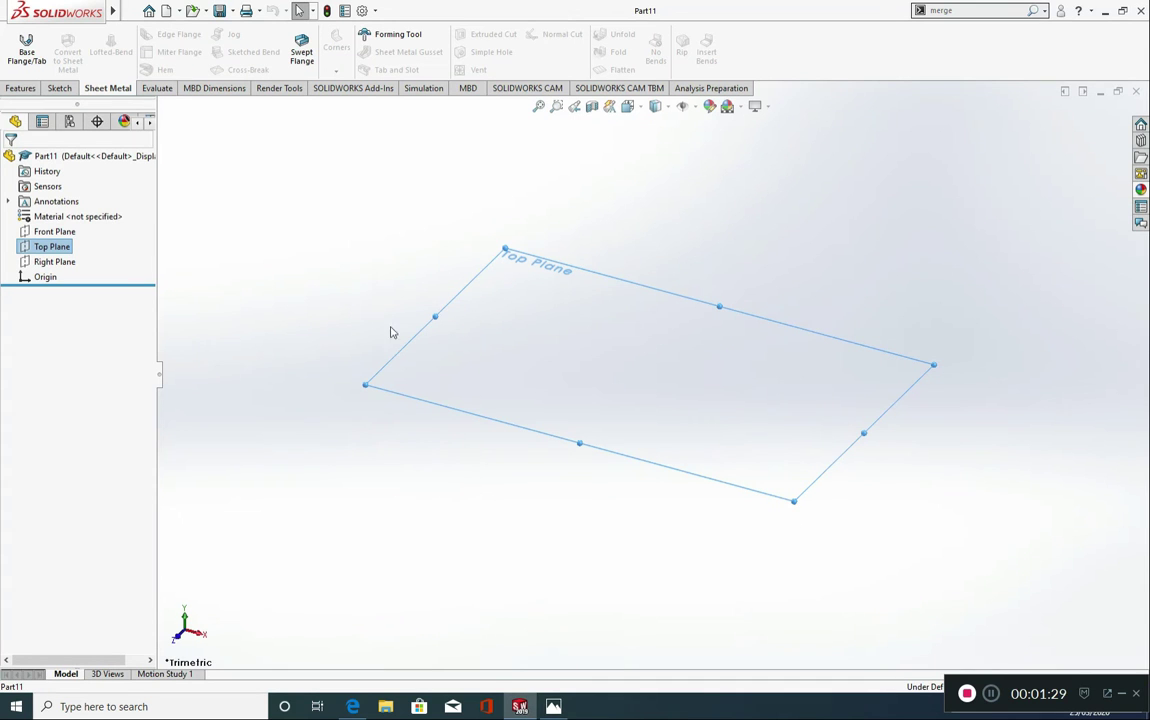
Sketch a circle about 25 mm in diameter on the Top Plane, centred on the origin.
{"action": "left_click", "coordinate": [50, 246]}
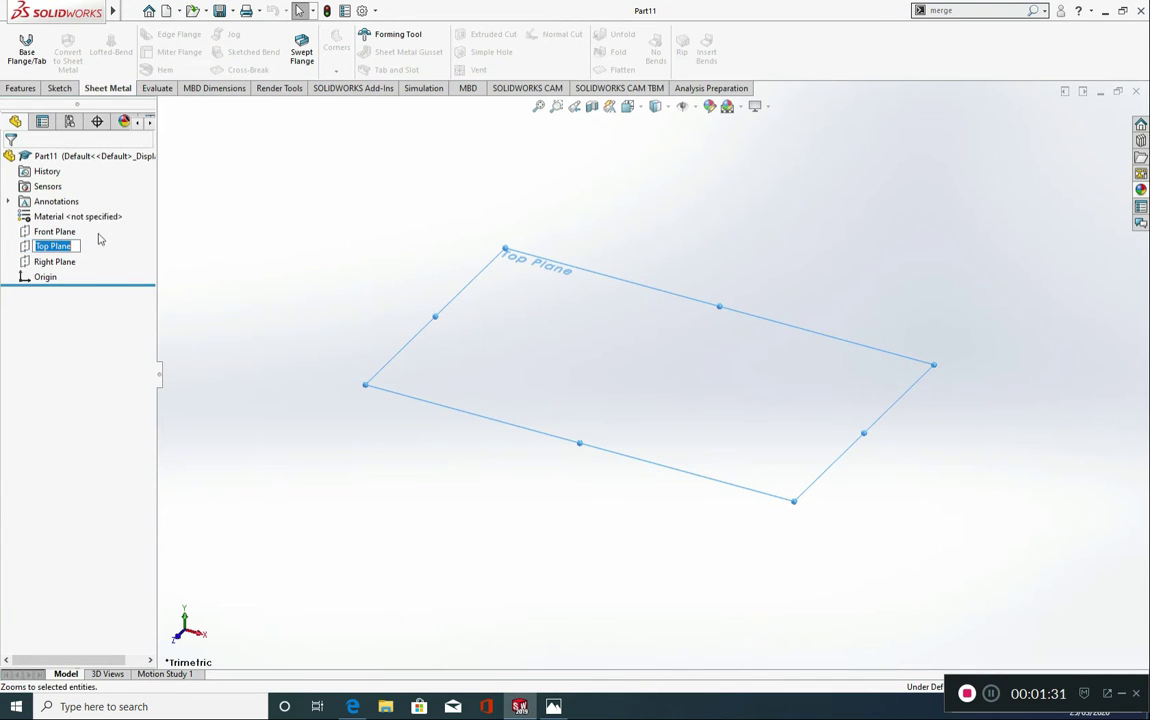
{"action": "left_click", "coordinate": [26, 247]}
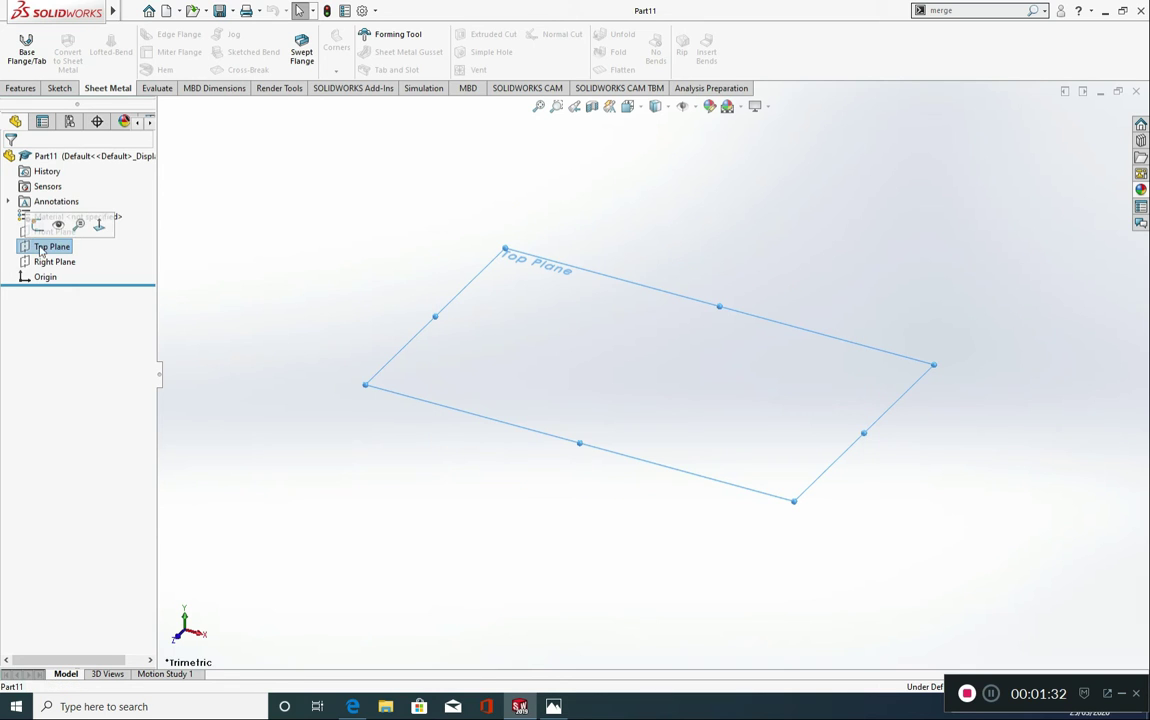
{"action": "left_click", "coordinate": [95, 223]}
{"action": "left_click", "coordinate": [60, 88]}
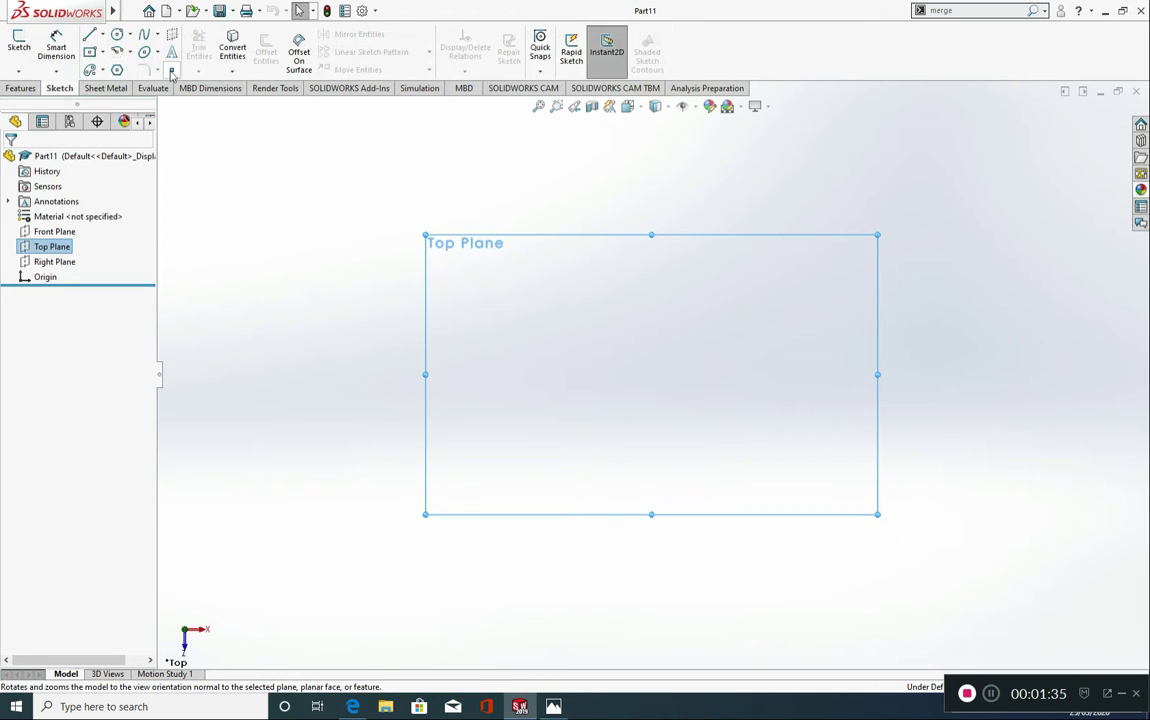
{"action": "left_click", "coordinate": [117, 34]}
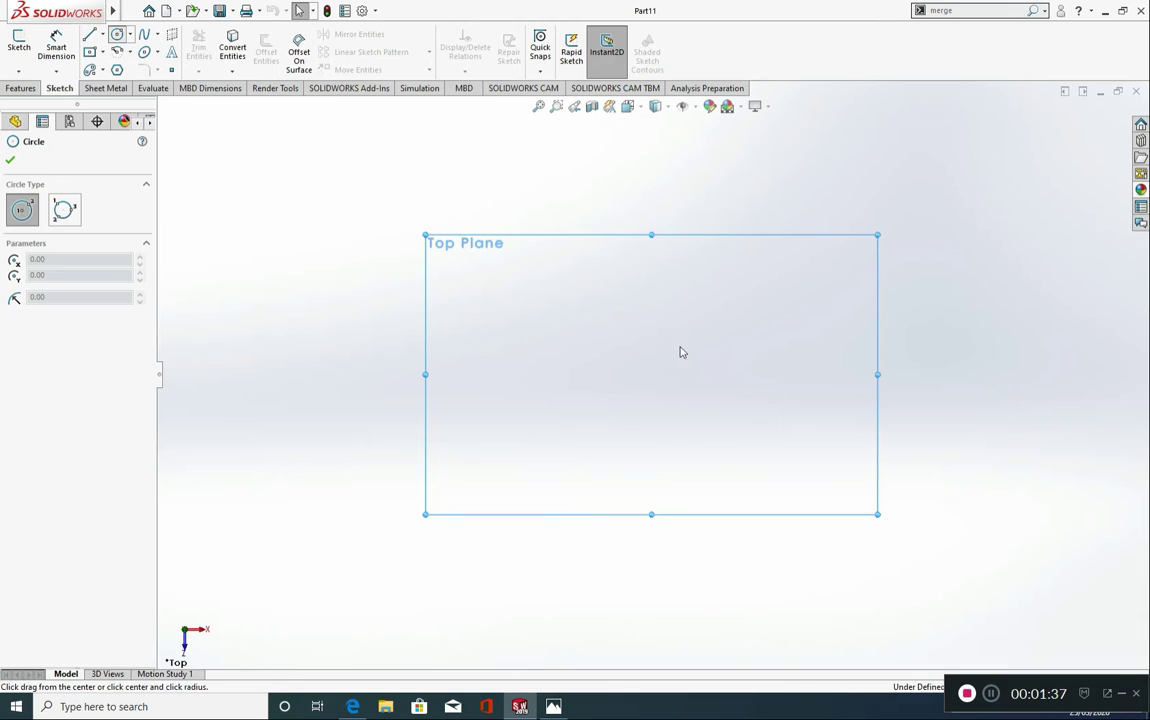
{"action": "left_click", "coordinate": [651, 375]}
{"action": "left_click", "coordinate": [657, 344]}
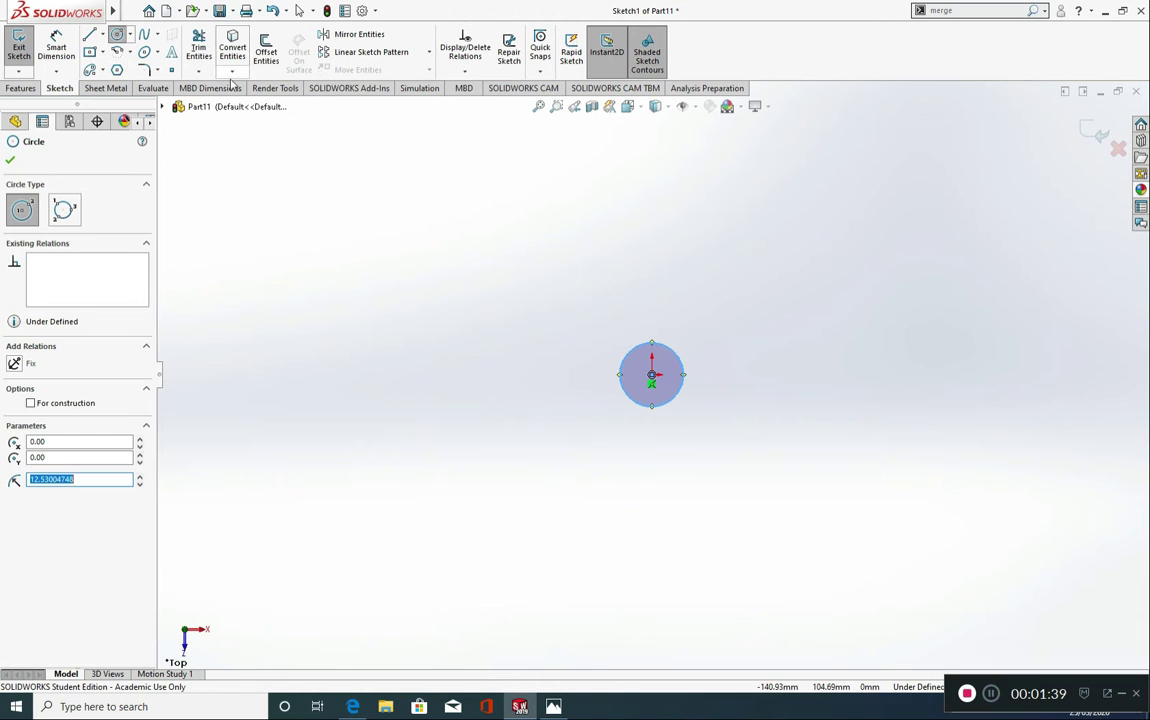
Dimension the circle's diameter as 10 mm.
{"action": "left_click", "coordinate": [57, 47]}
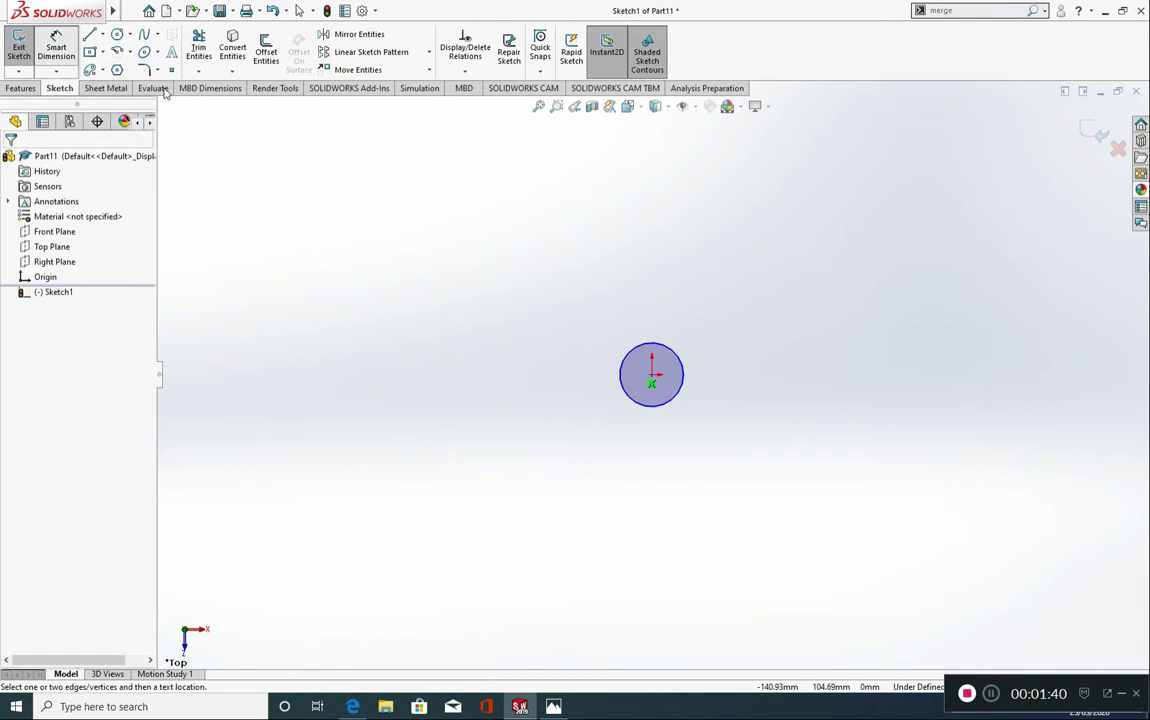
{"action": "left_click", "coordinate": [651, 344]}
{"action": "left_click", "coordinate": [652, 275]}
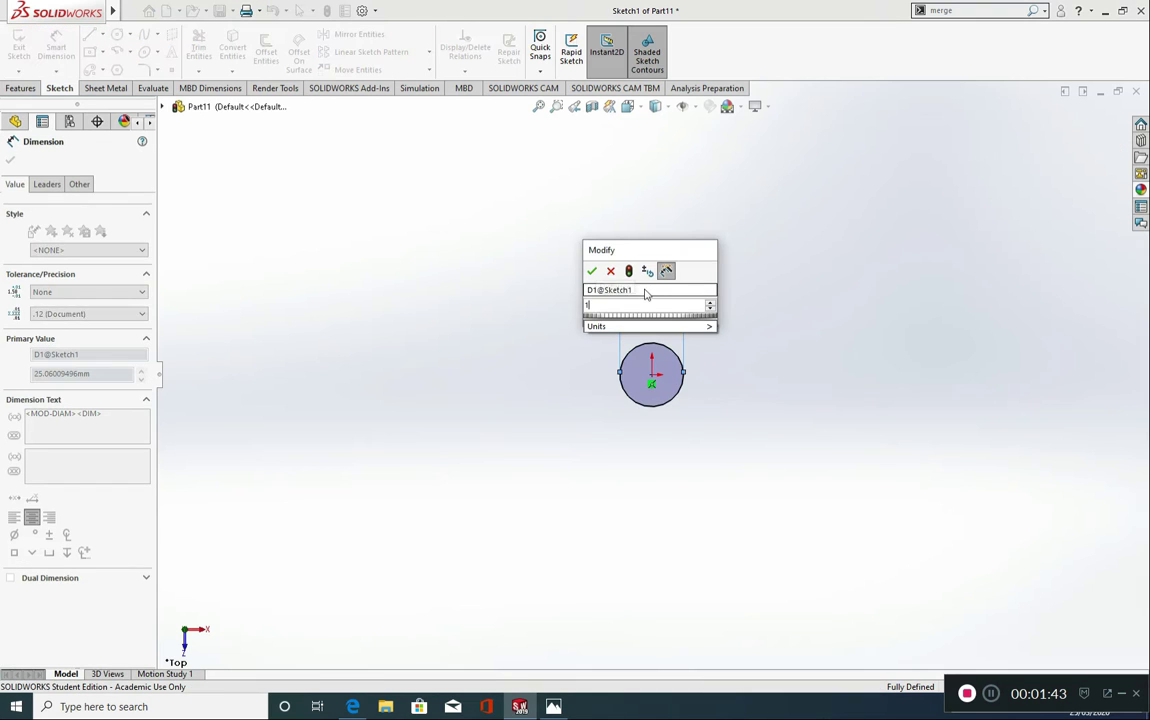
{"action": "type", "text": "10"}
{"action": "left_click", "coordinate": [592, 271]}
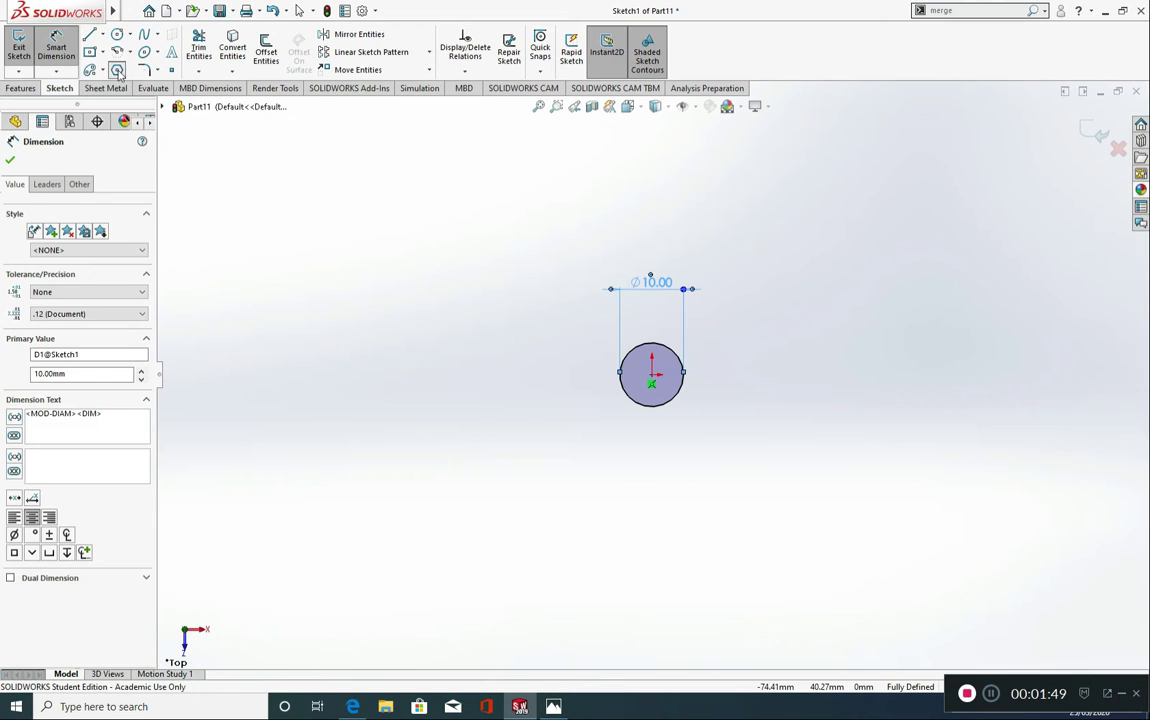
Sketch a three-sided polygon with an inscribed circle, centred on the origin, with sides about 43 mm long.
{"action": "left_click", "coordinate": [118, 72]}
{"action": "left_click", "coordinate": [30, 237]}
{"action": "type", "text": "3"}
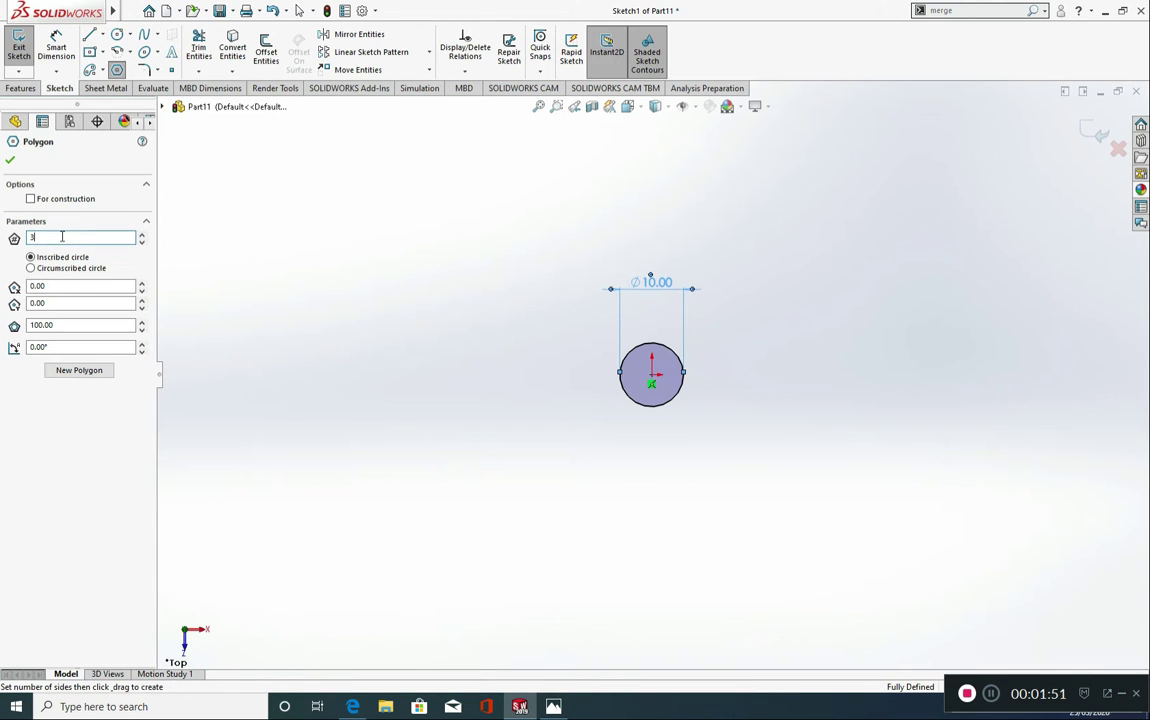
{"action": "left_click", "coordinate": [55, 238]}
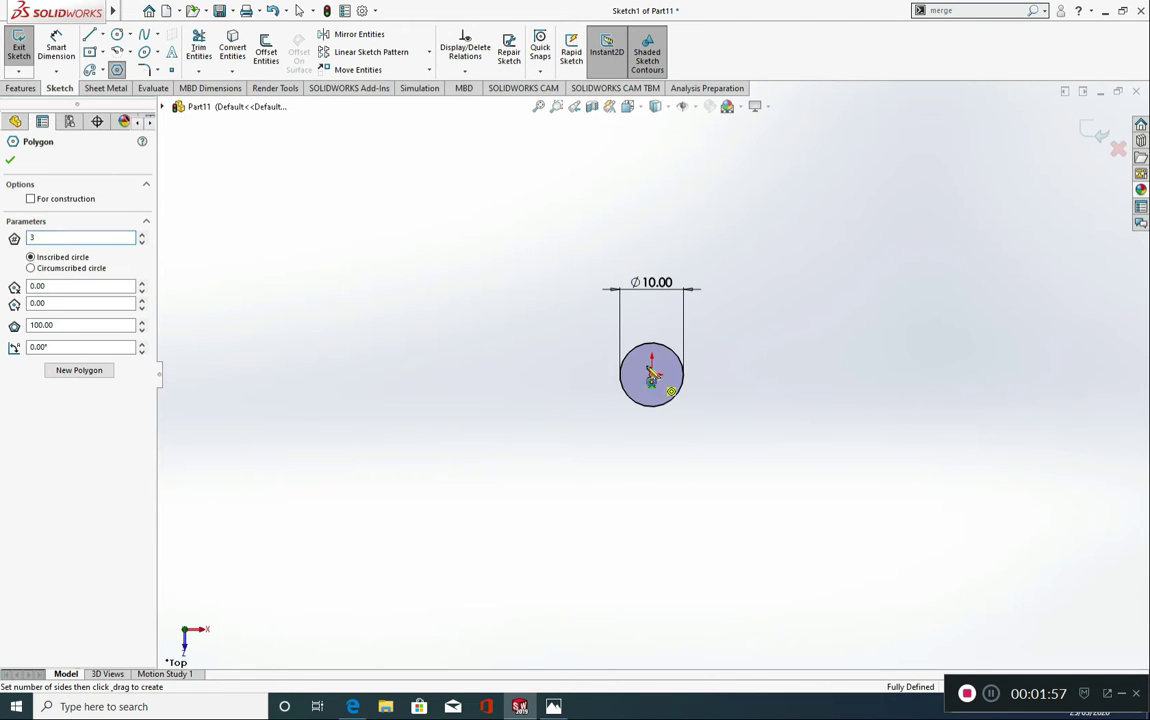
{"action": "left_click", "coordinate": [651, 375]}
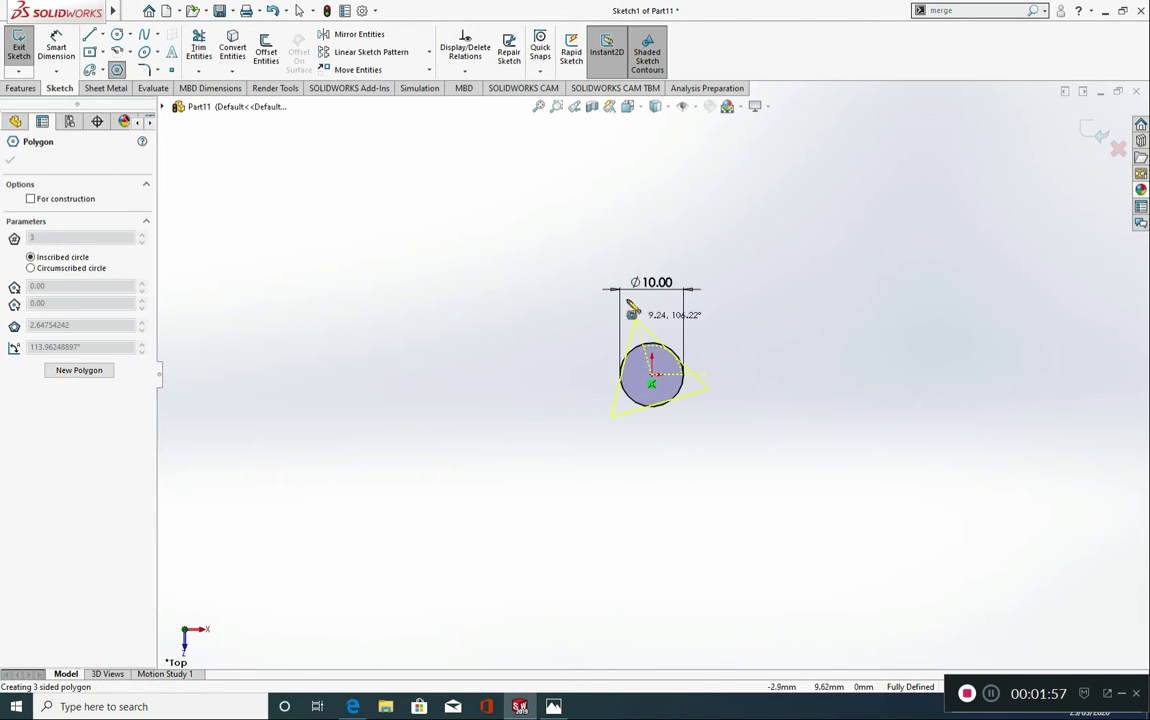
{"action": "left_click", "coordinate": [596, 229]}
{"action": "left_click", "coordinate": [11, 162]}
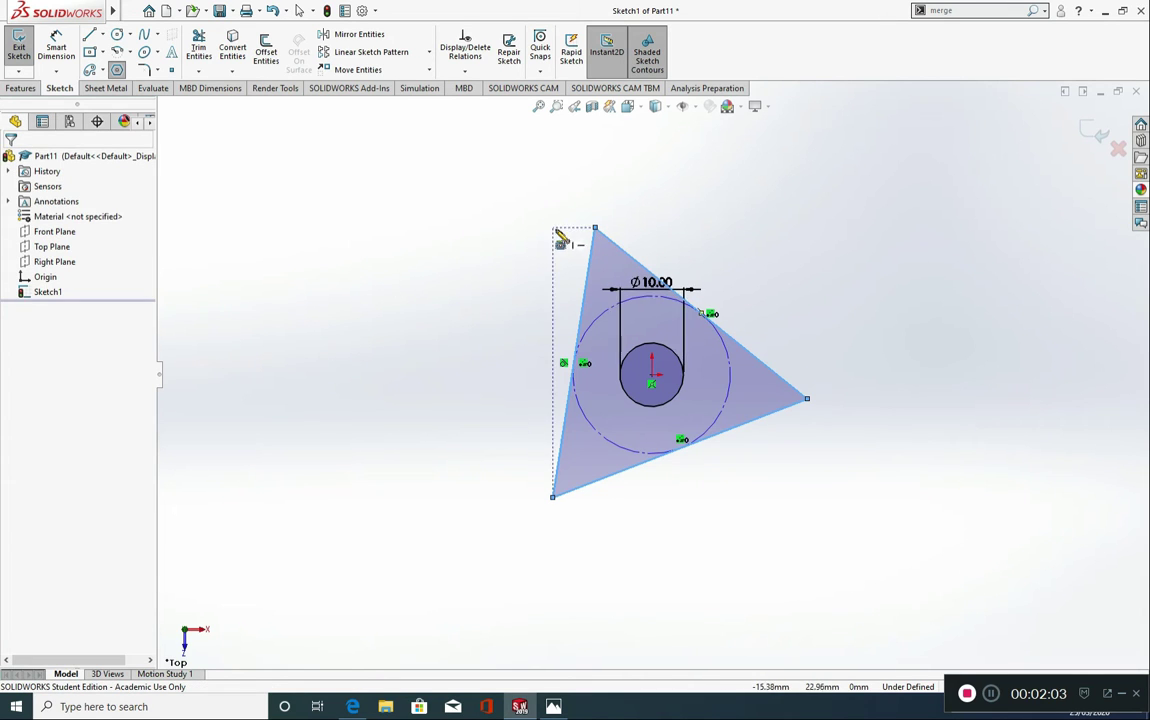
{"action": "key", "text": "Escape"}
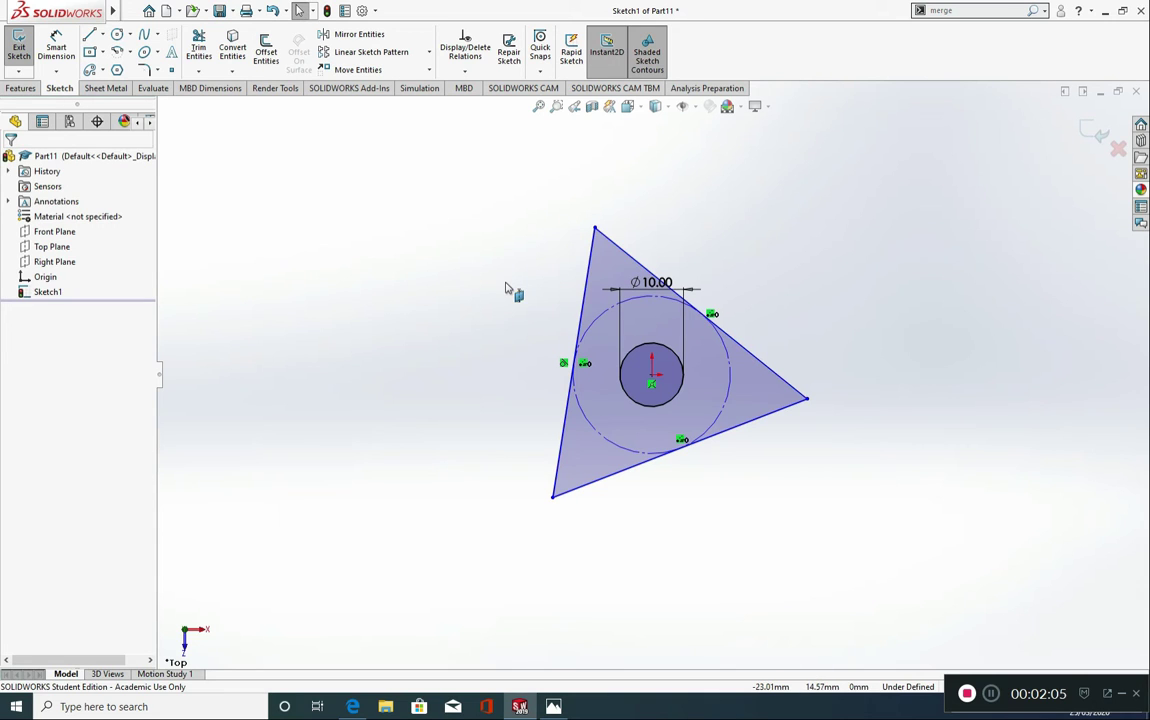
Add a Horizontal relation to the triangle's lower side.
{"action": "left_click", "coordinate": [620, 474]}
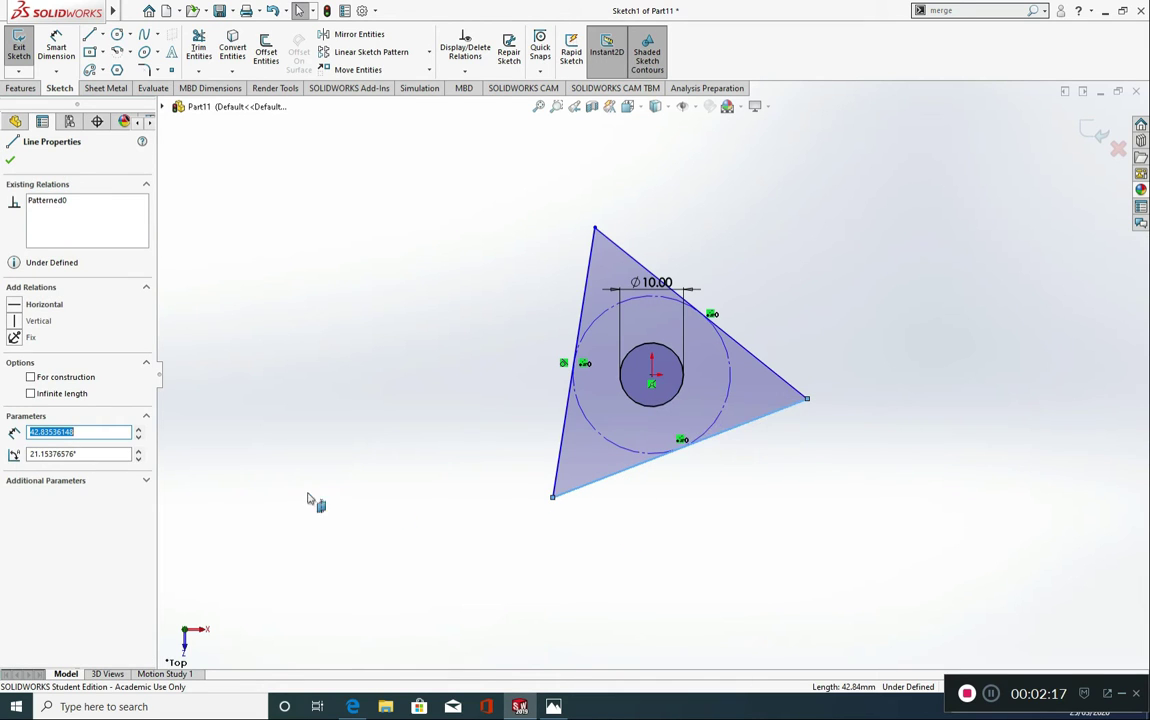
{"action": "left_click", "coordinate": [17, 307]}
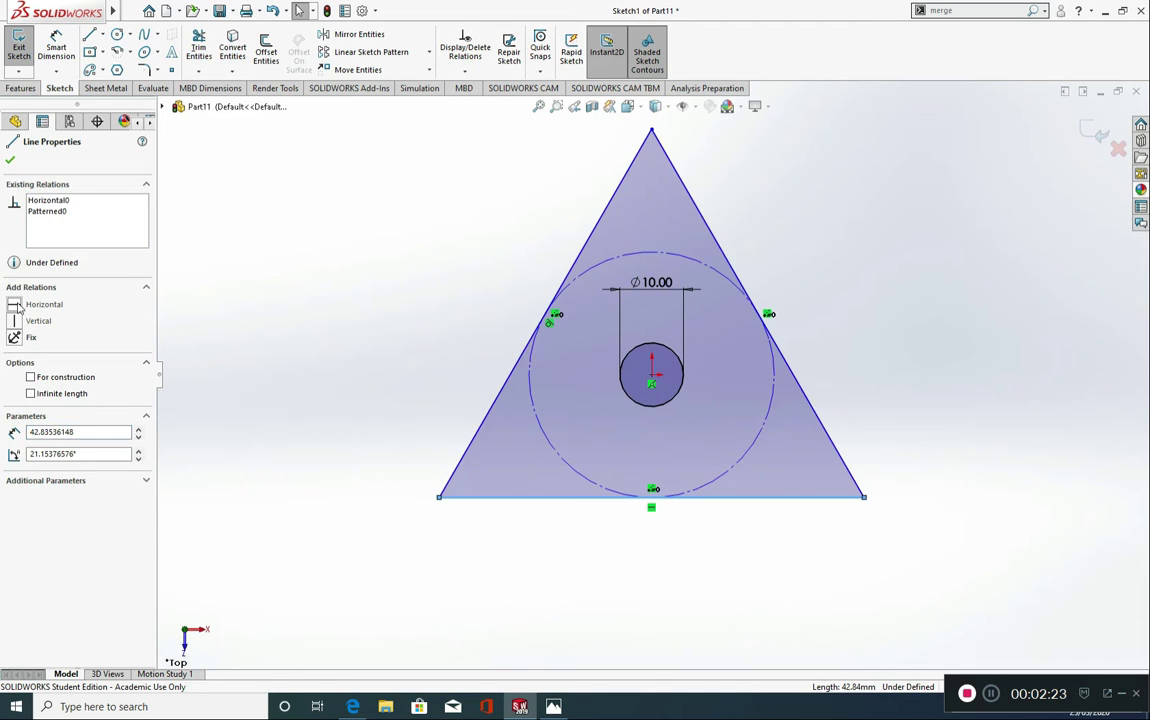
{"action": "left_click", "coordinate": [10, 160]}
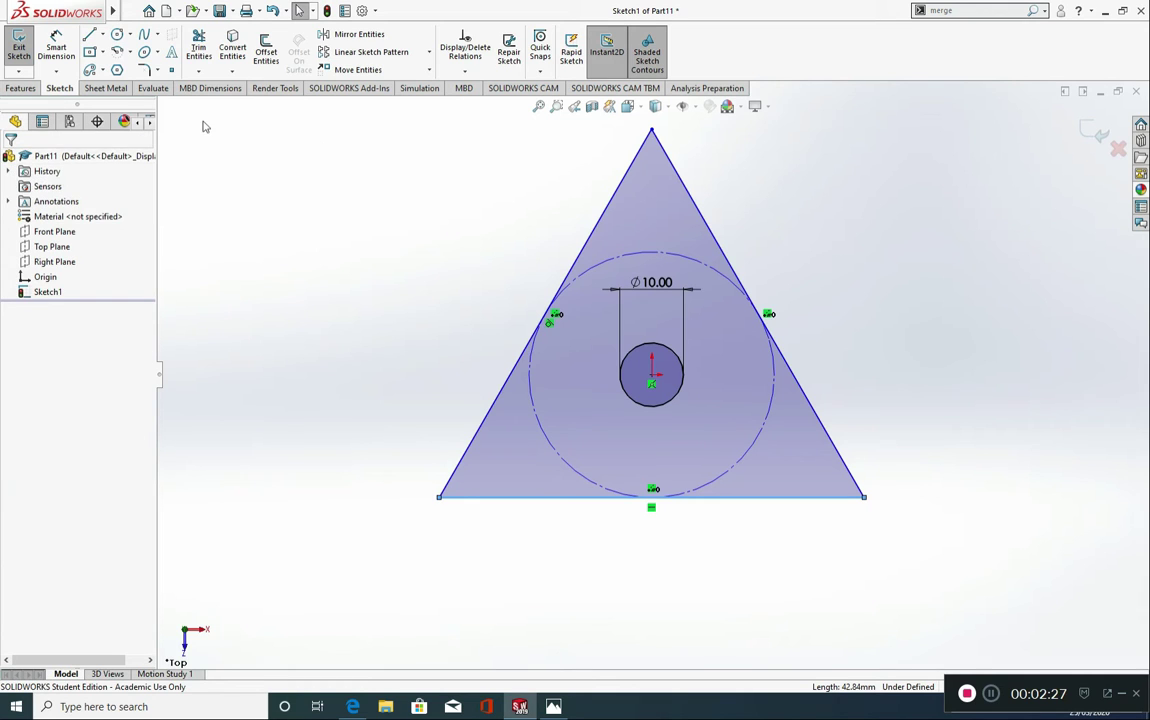
Dimension the length of the triangle's horizontal side as 60 mm.
{"action": "left_click", "coordinate": [57, 50]}
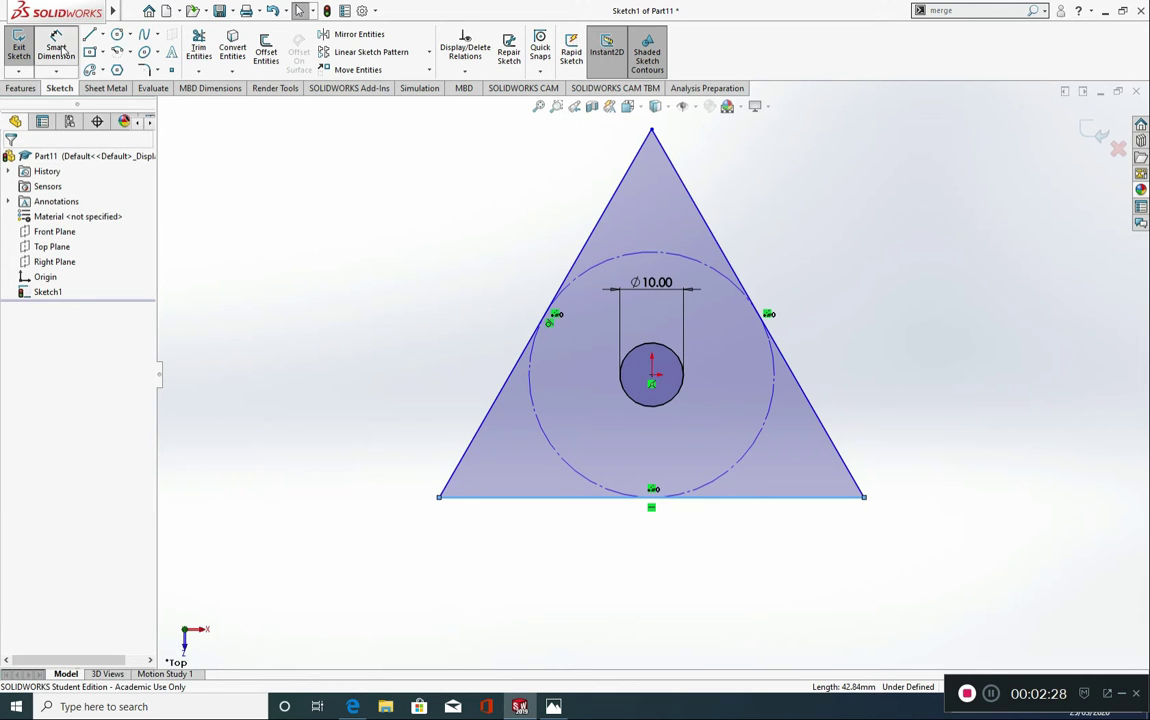
{"action": "left_click", "coordinate": [558, 497]}
{"action": "left_click", "coordinate": [620, 576]}
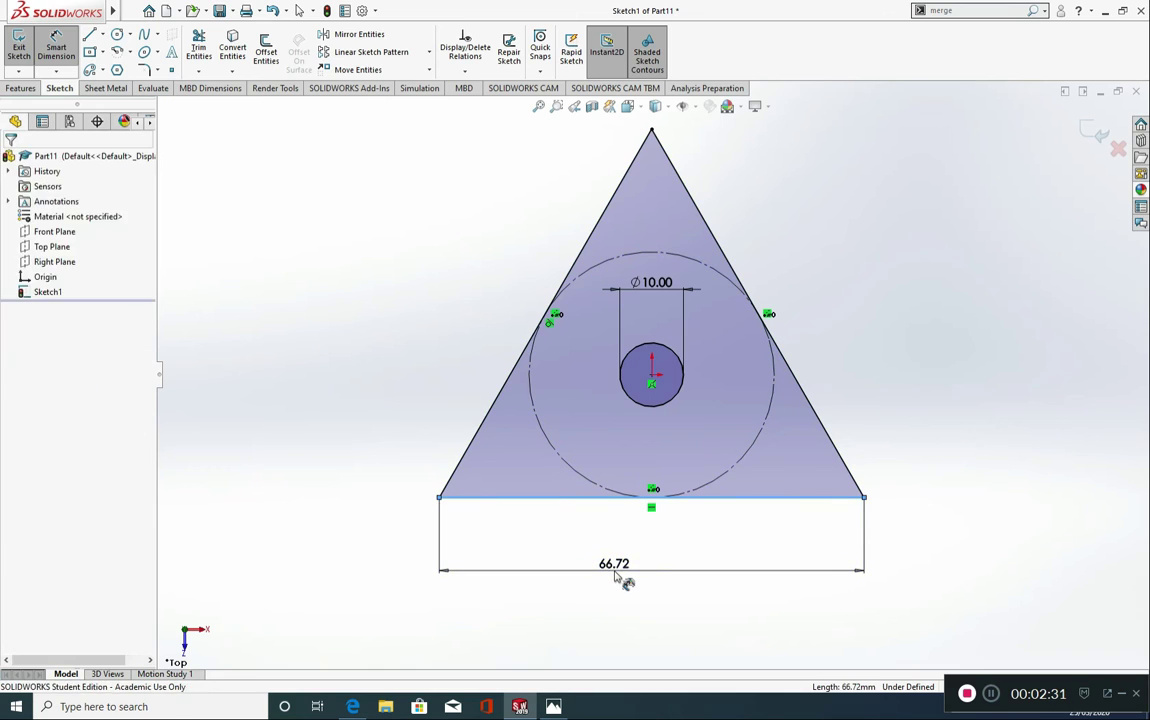
{"action": "type", "text": "60"}
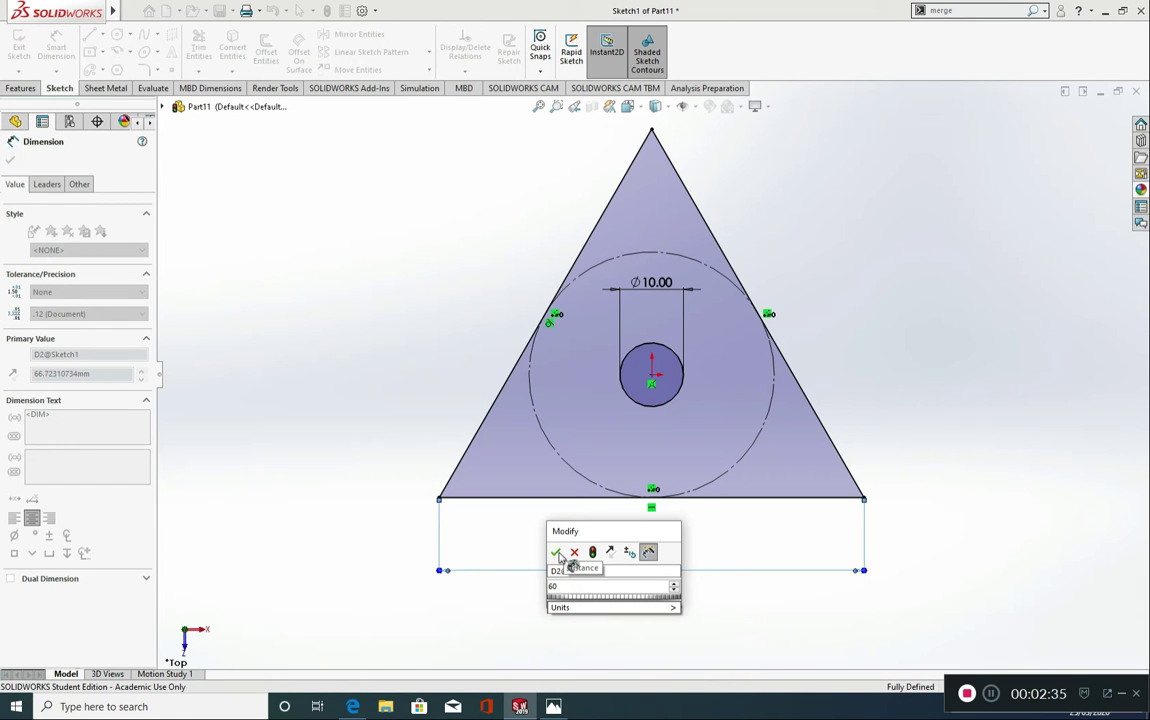
{"action": "left_click", "coordinate": [558, 554]}
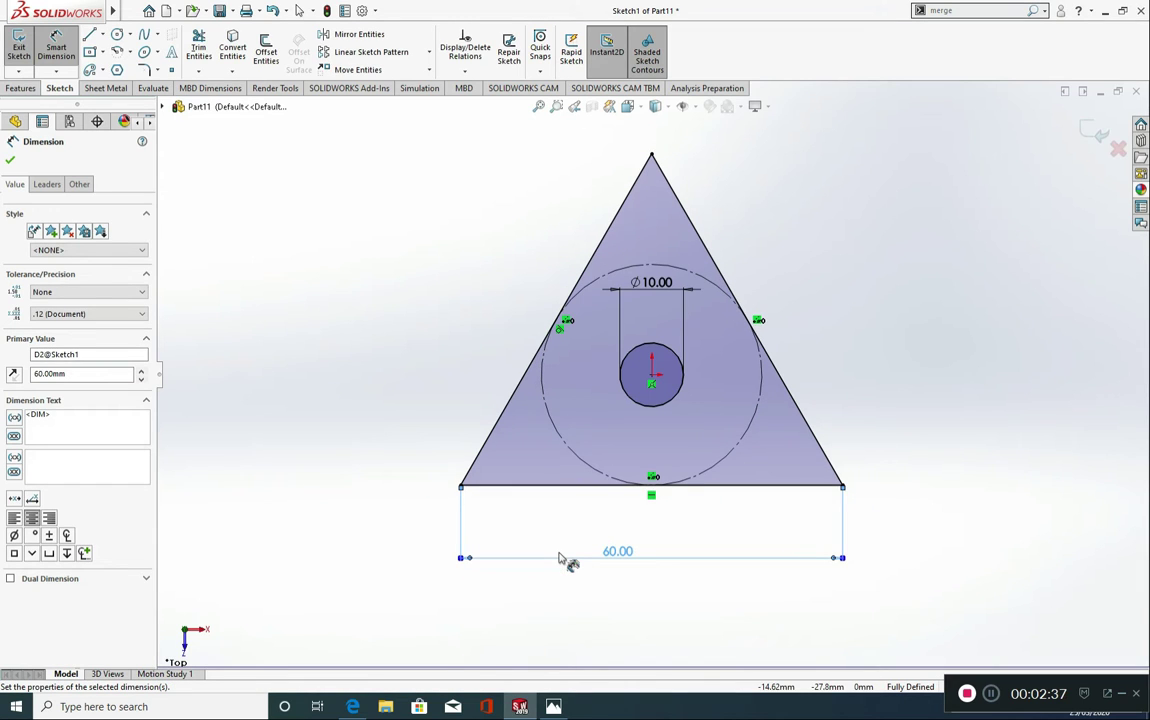
{"action": "left_click", "coordinate": [10, 162]}
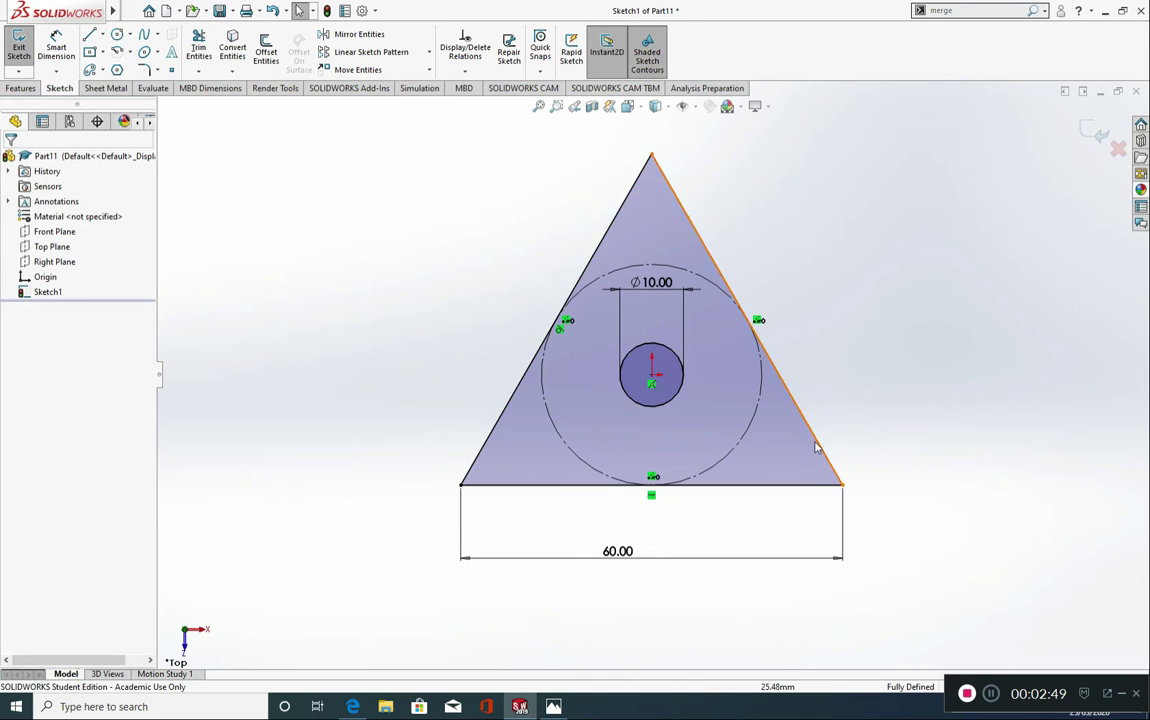
Check the reference picture and round the triangle's three corners with 10 mm sketch fillets.
{"action": "left_click", "coordinate": [553, 706]}
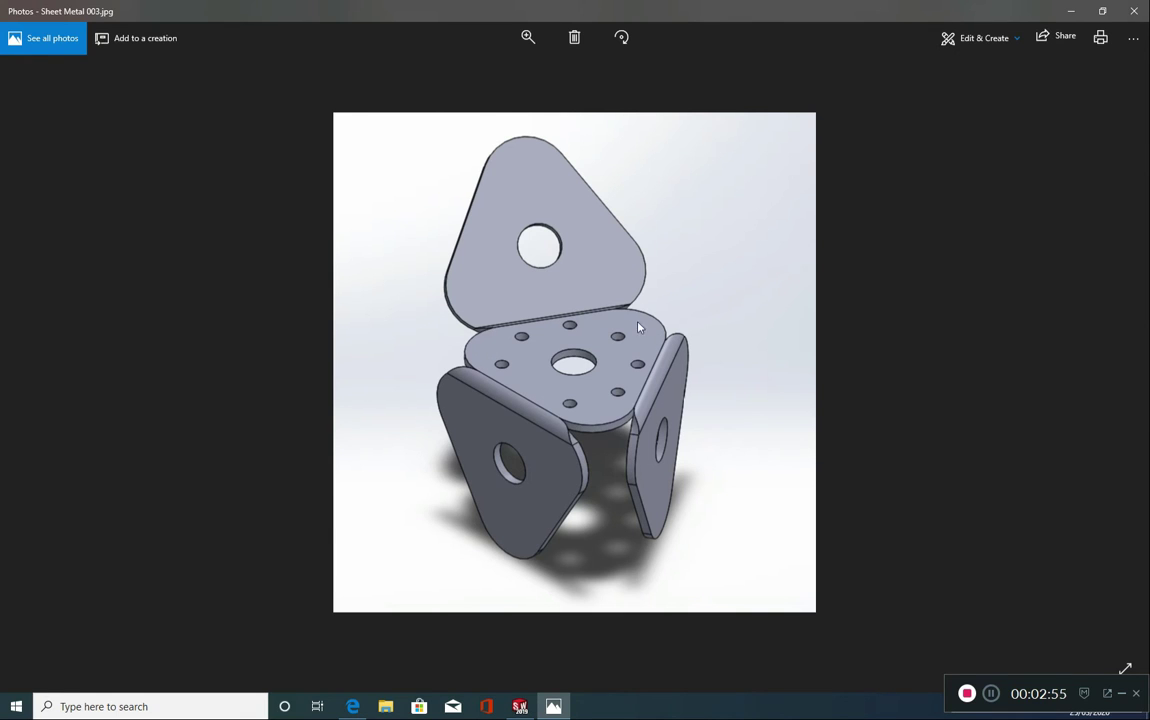
{"action": "left_click", "coordinate": [520, 704]}
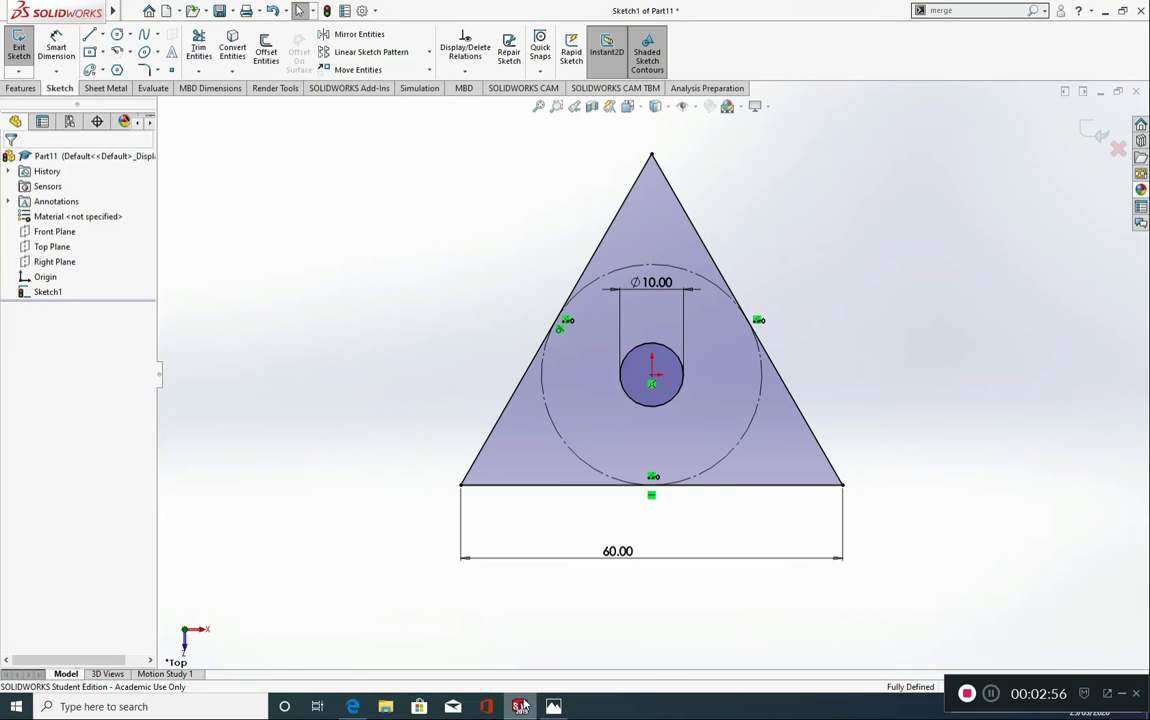
{"action": "left_click", "coordinate": [145, 70]}
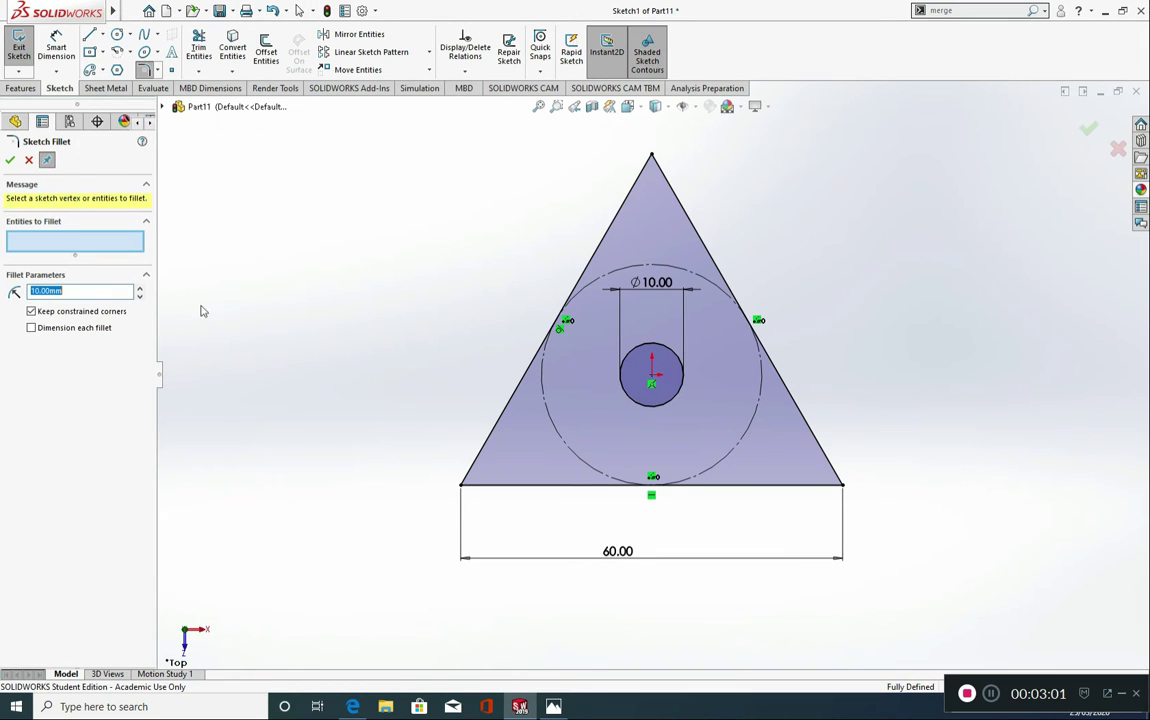
{"action": "left_click", "coordinate": [489, 437]}
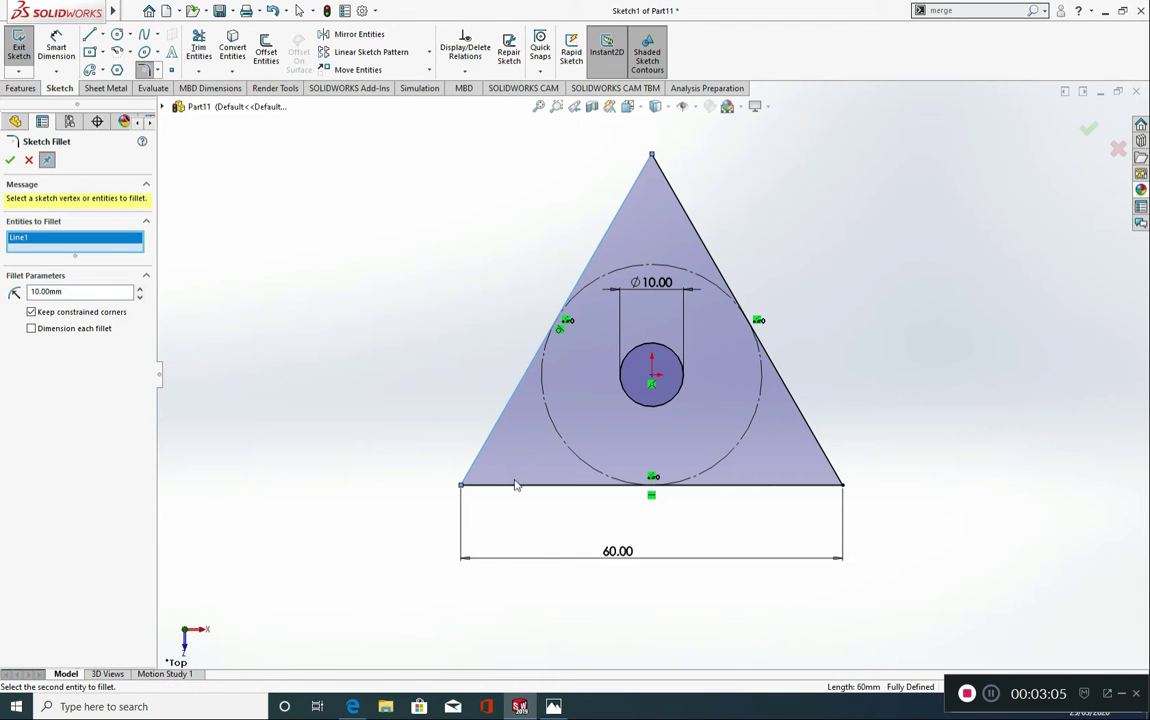
{"action": "left_click", "coordinate": [494, 484]}
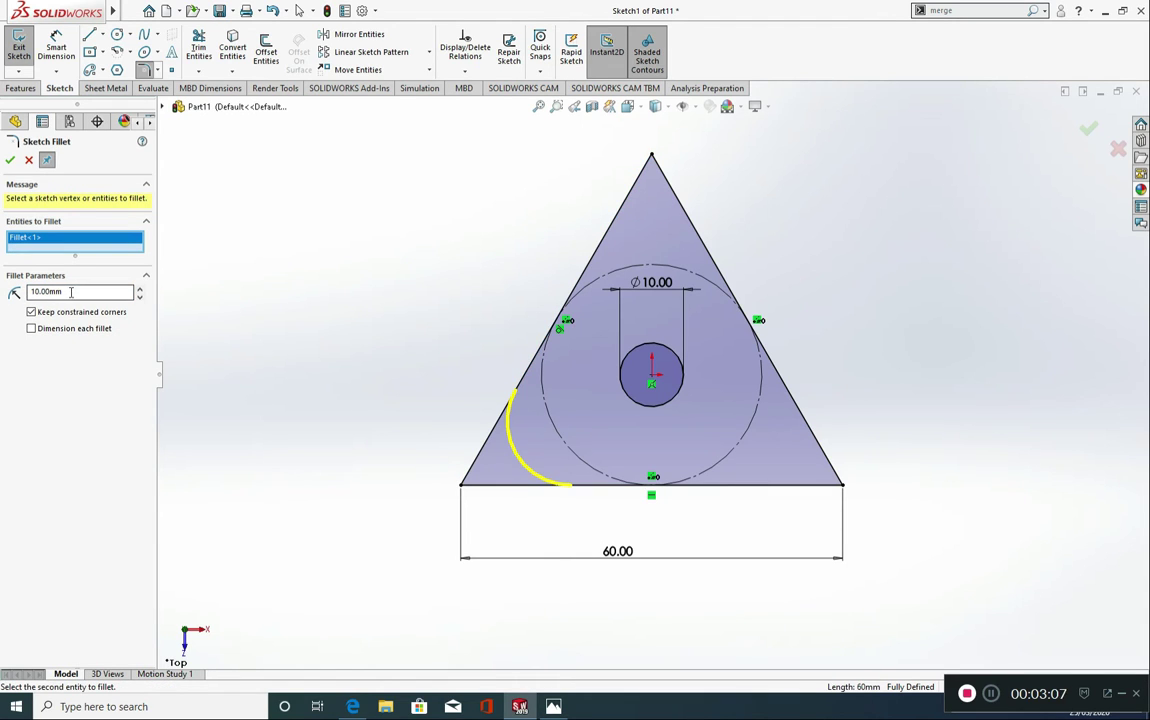
{"action": "left_click_drag", "start_coordinate": [72, 292], "coordinate": [6, 298]}
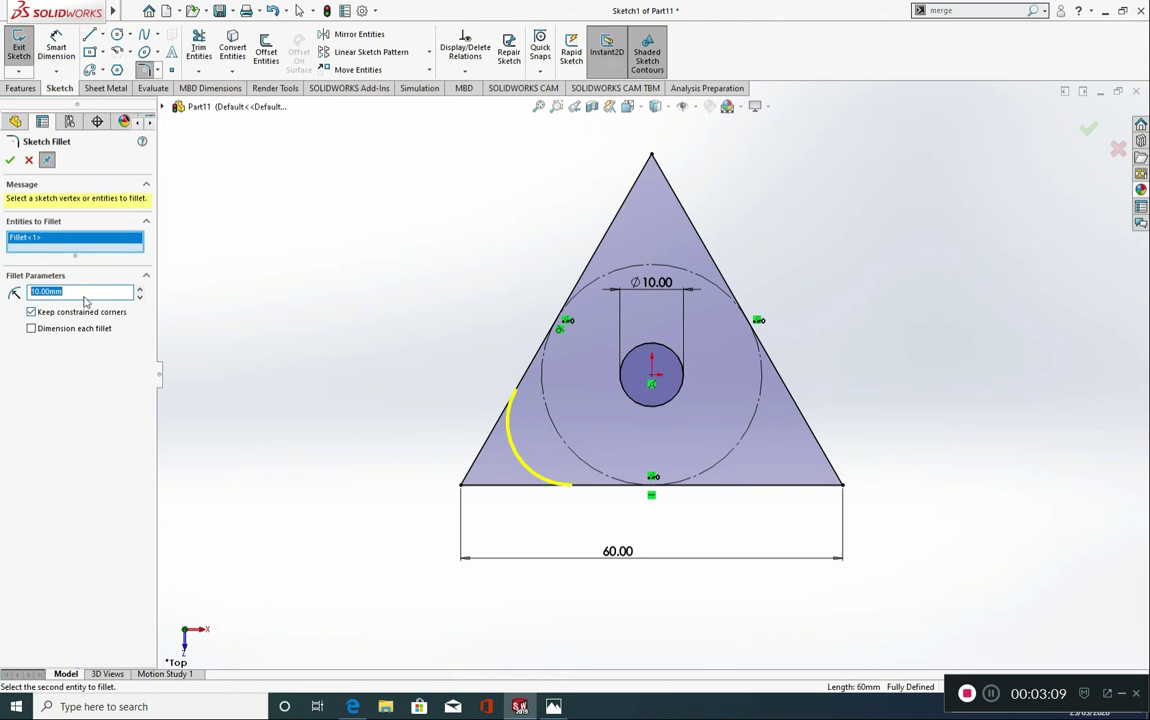
{"action": "left_click", "coordinate": [628, 203]}
{"action": "left_click", "coordinate": [677, 197]}
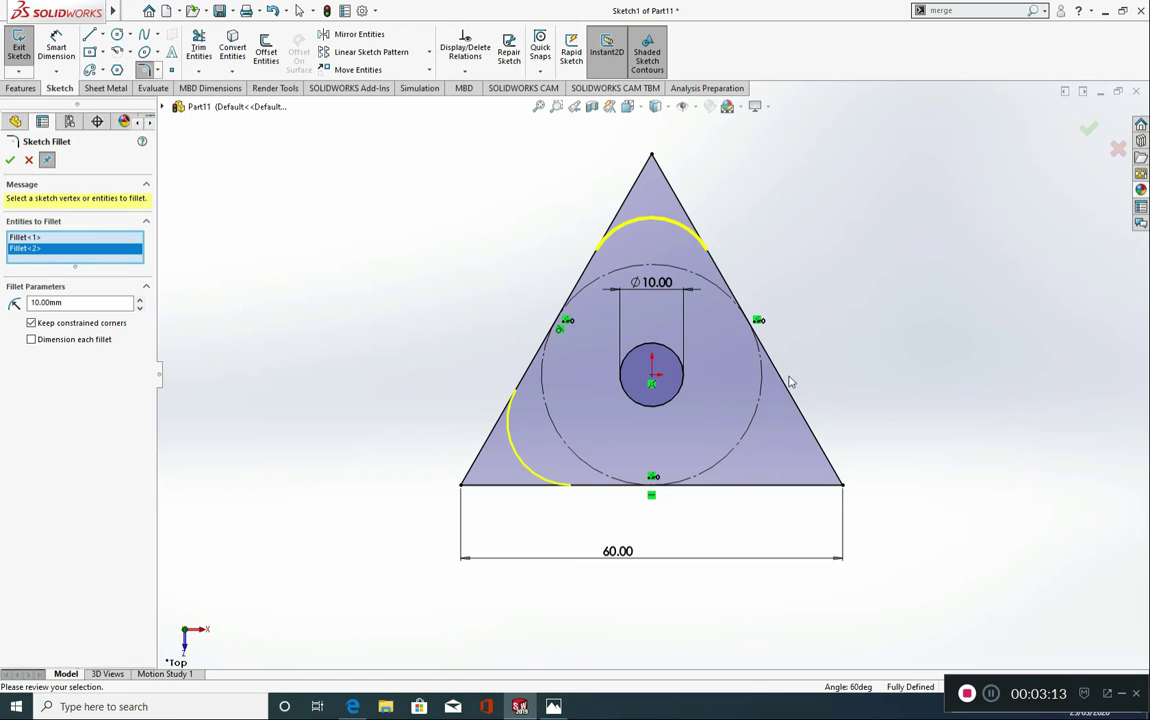
{"action": "left_click", "coordinate": [803, 415]}
{"action": "left_click", "coordinate": [787, 486]}
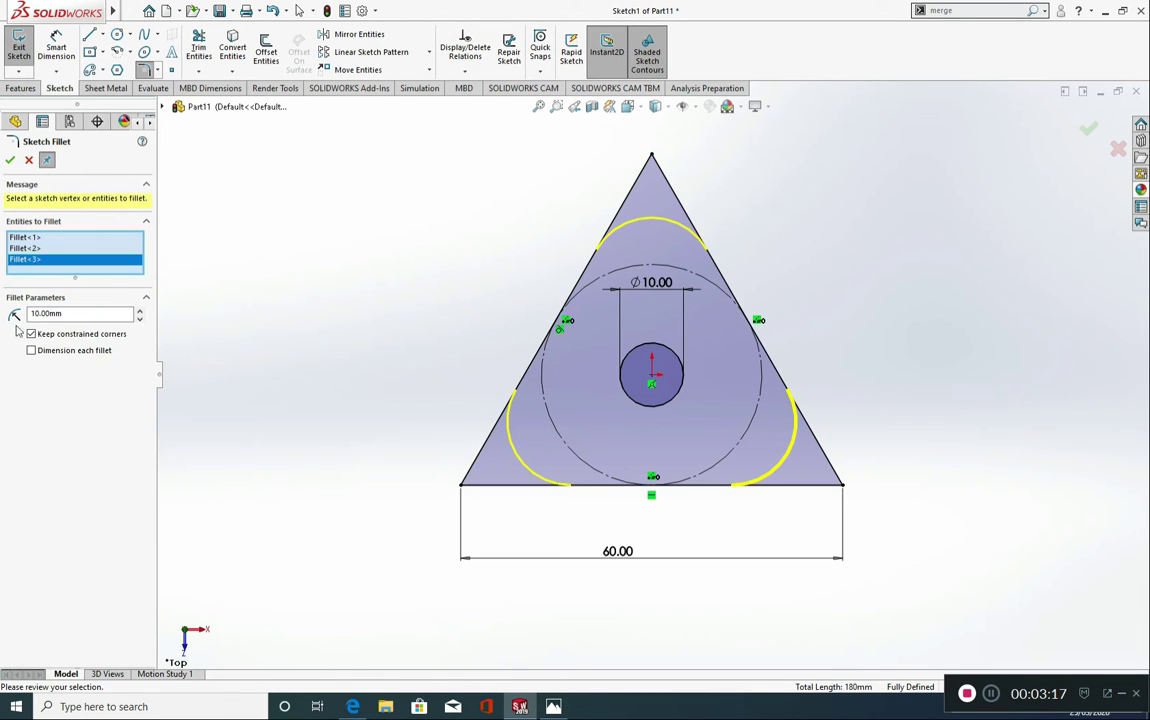
{"action": "left_click_drag", "start_coordinate": [70, 313], "coordinate": [23, 313]}
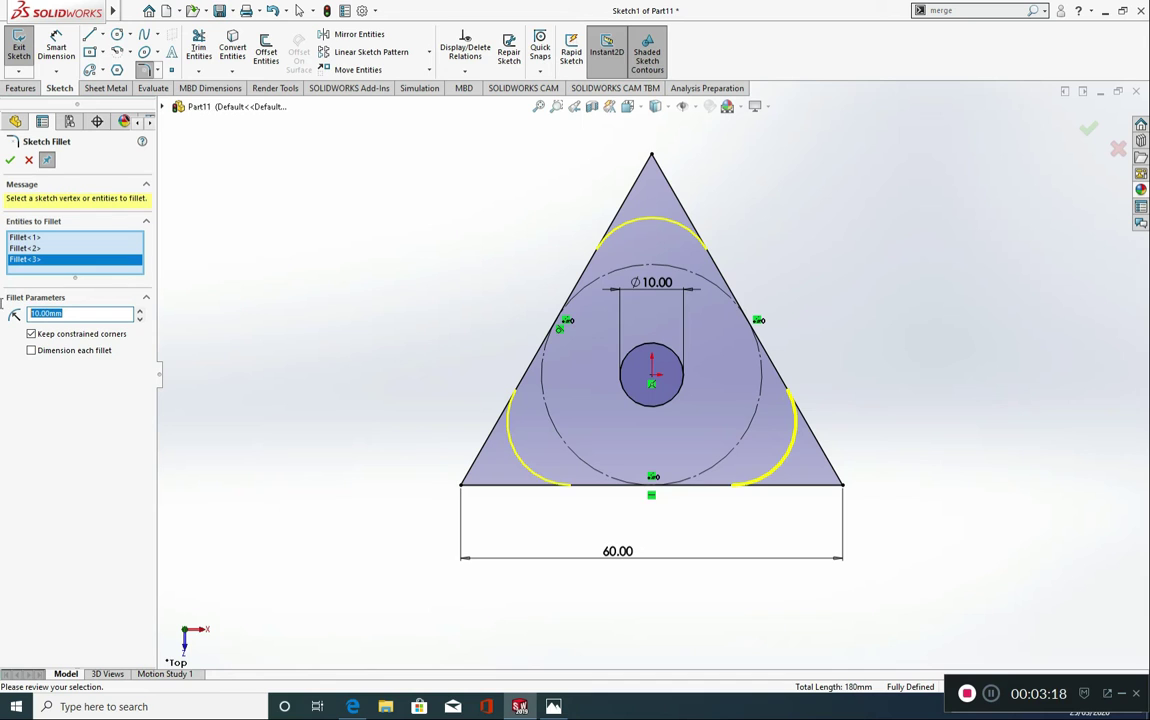
{"action": "left_click", "coordinate": [14, 162]}
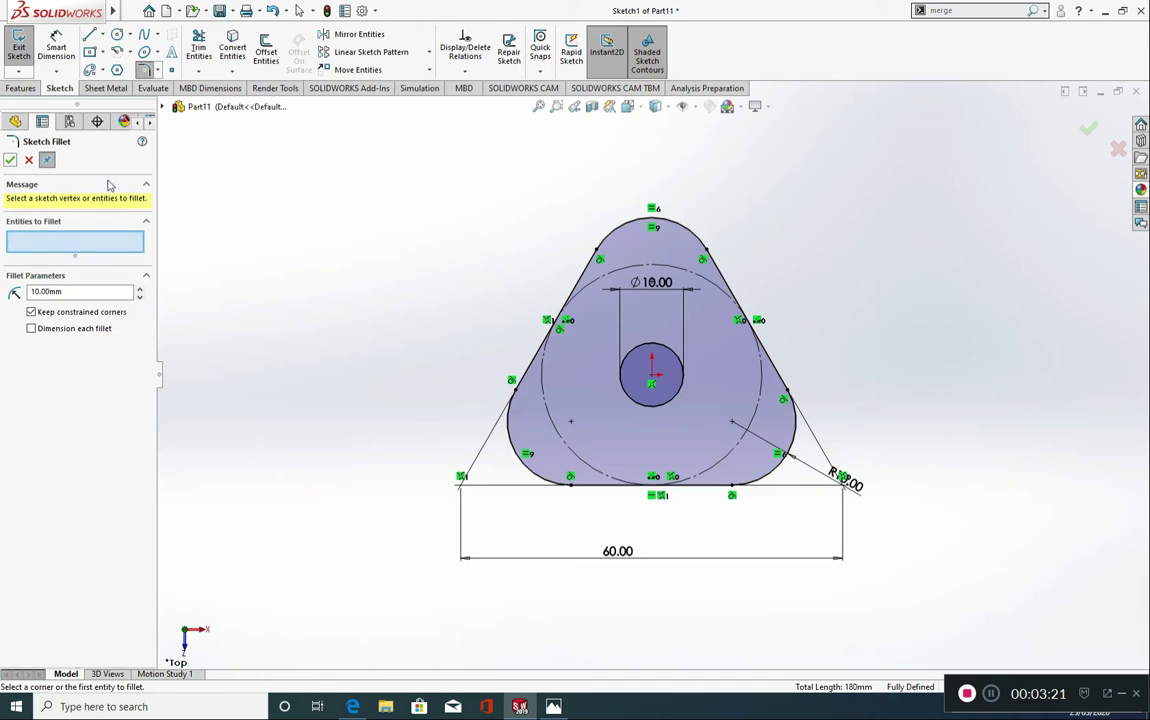
{"action": "left_click", "coordinate": [12, 162]}
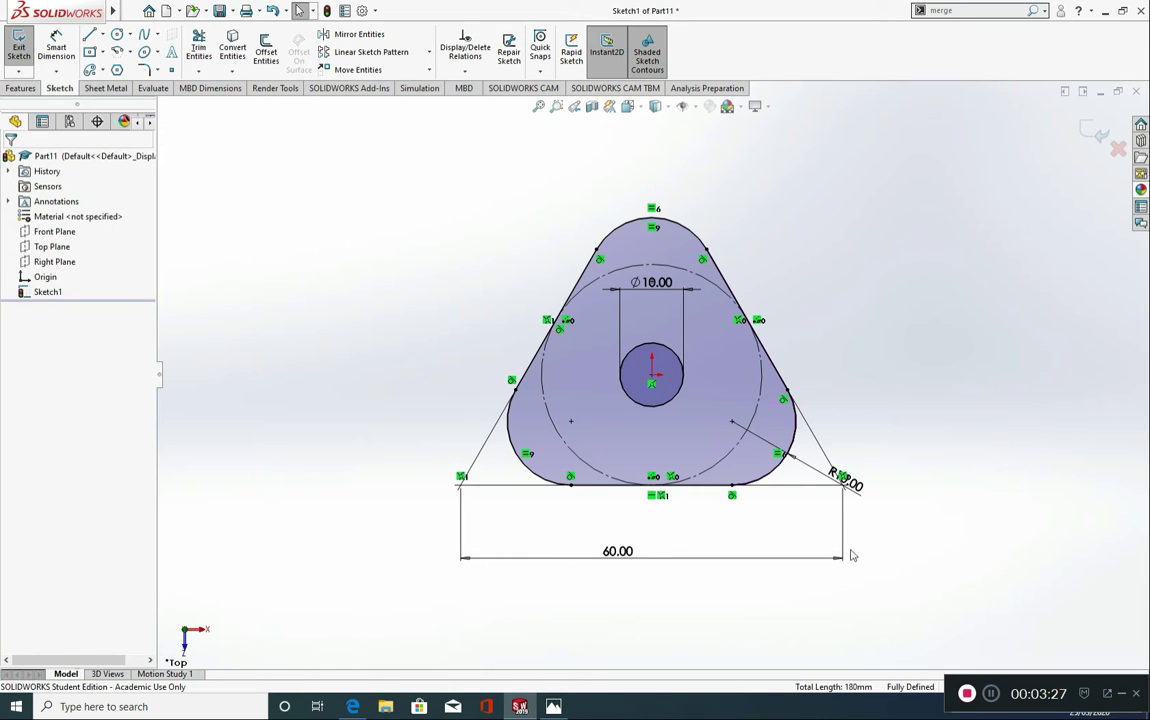
Check the reference picture and mirror a copy of the rounded triangle with its central circle about the triangle's right slanted side.
{"action": "left_click", "coordinate": [553, 707]}
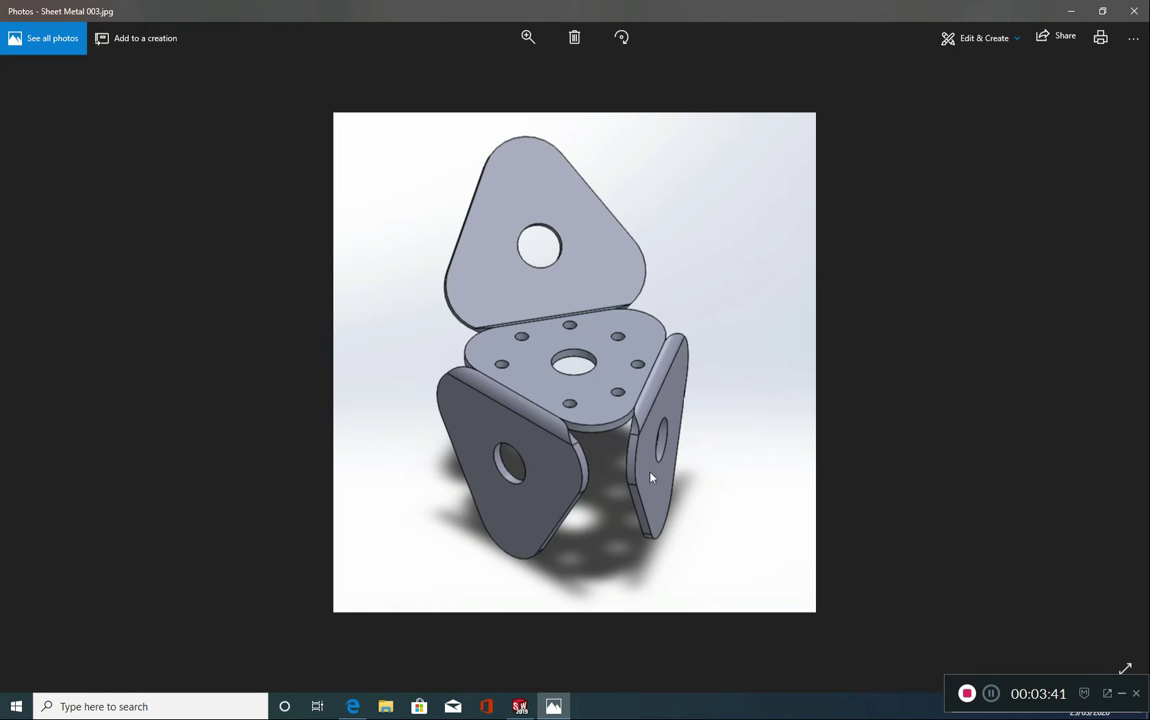
{"action": "key", "text": "alt+Tab"}
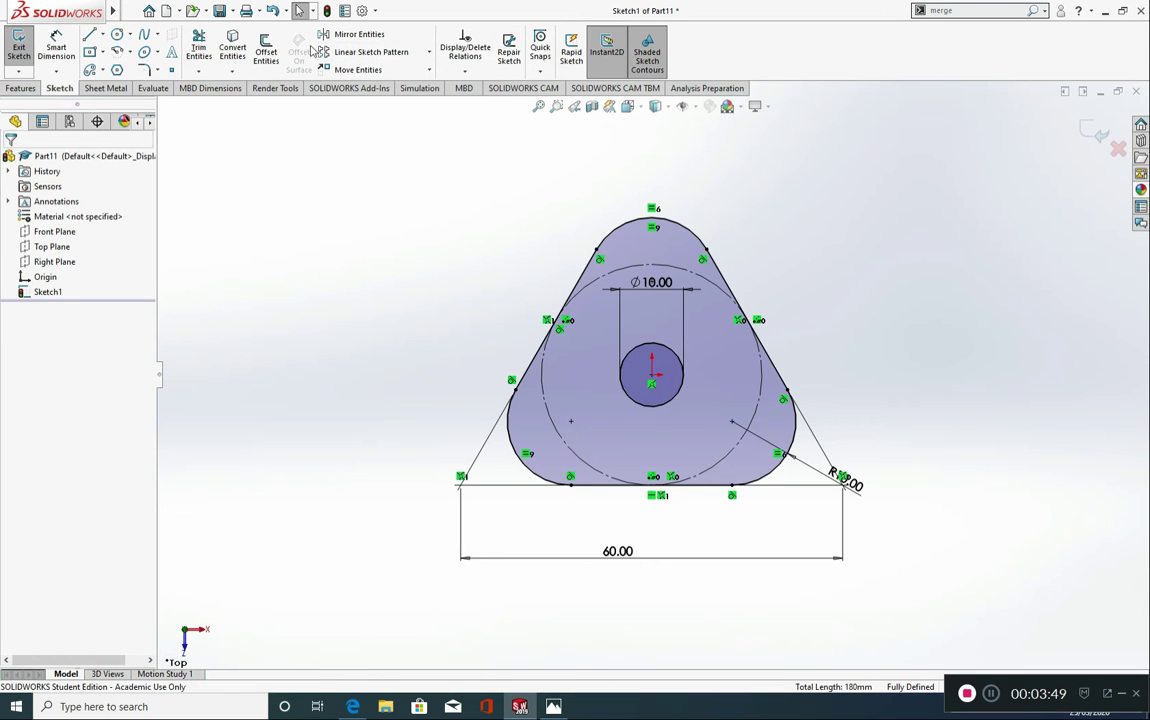
{"action": "left_click", "coordinate": [360, 35]}
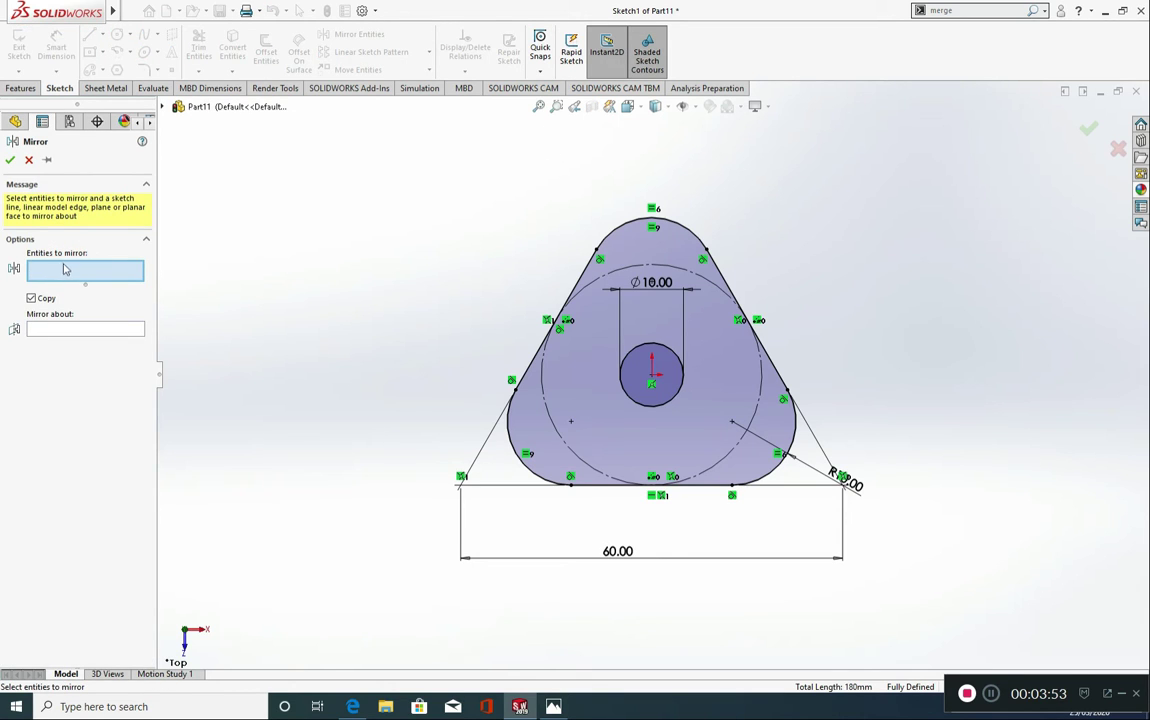
{"action": "mouse_move", "coordinate": [397, 167]}
{"action": "left_mouse_down"}
{"action": "mouse_move", "coordinate": [529, 262]}
{"action": "mouse_move", "coordinate": [612, 392]}
{"action": "mouse_move", "coordinate": [816, 441]}
{"action": "mouse_move", "coordinate": [911, 506]}
{"action": "left_mouse_up"}
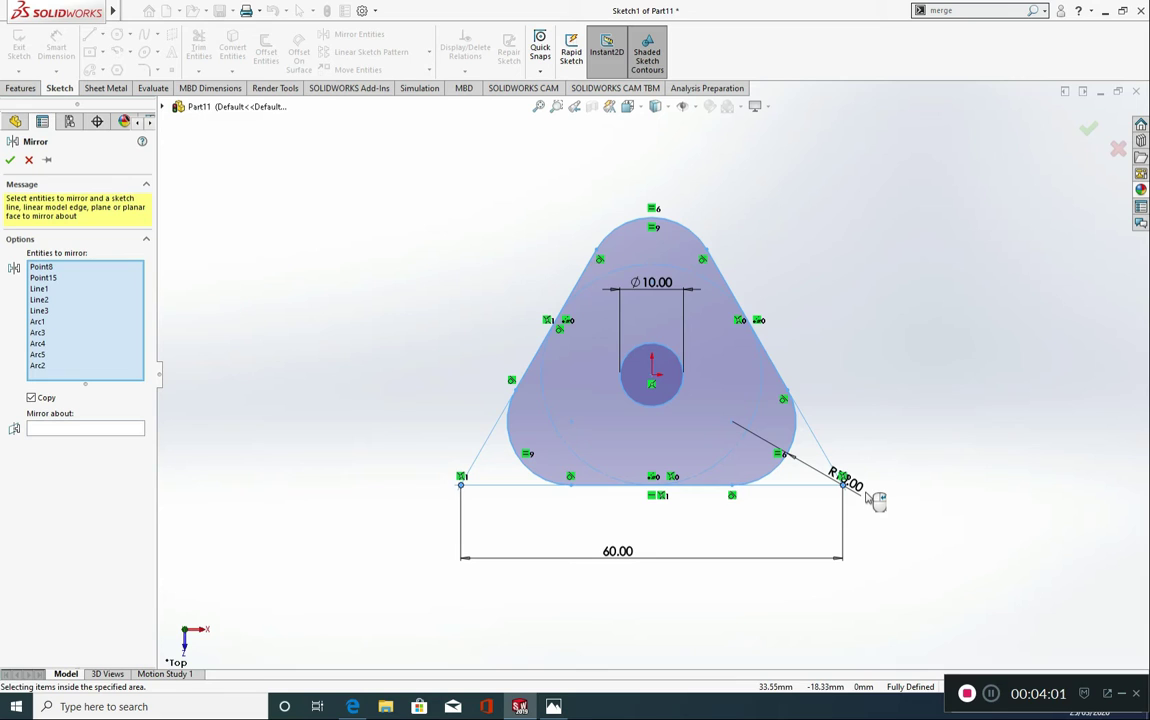
{"action": "left_click", "coordinate": [100, 428]}
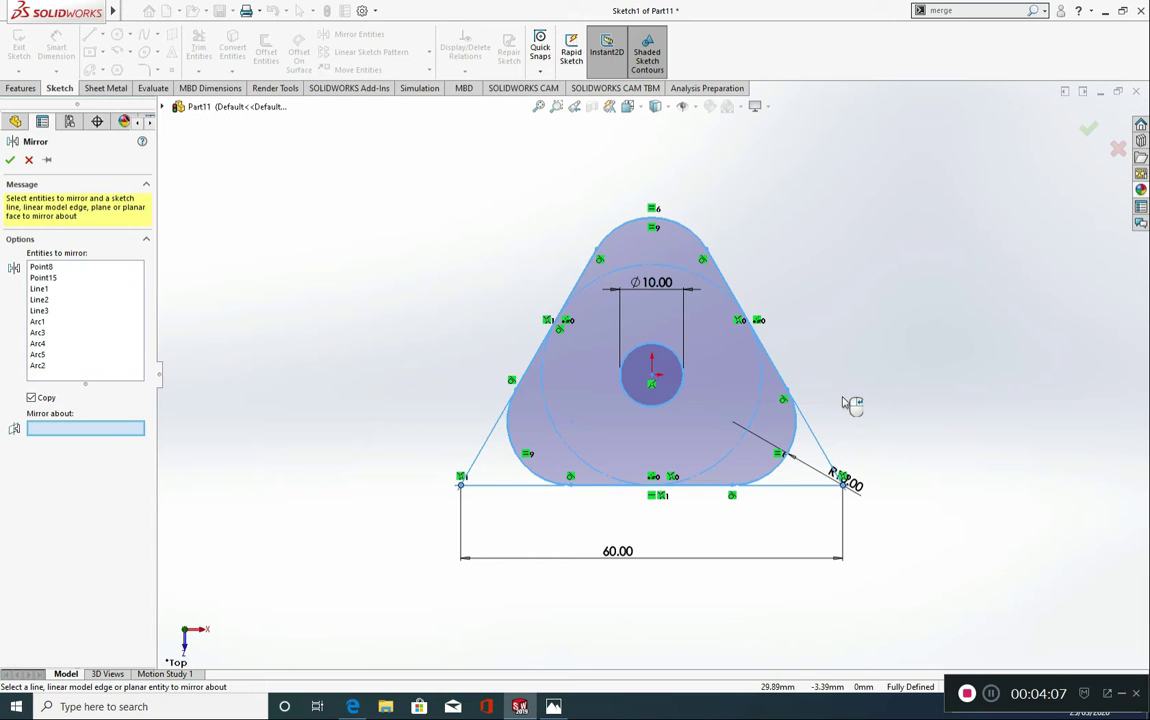
{"action": "middle_click_drag", "start_coordinate": [847, 400], "coordinate": [757, 393]}
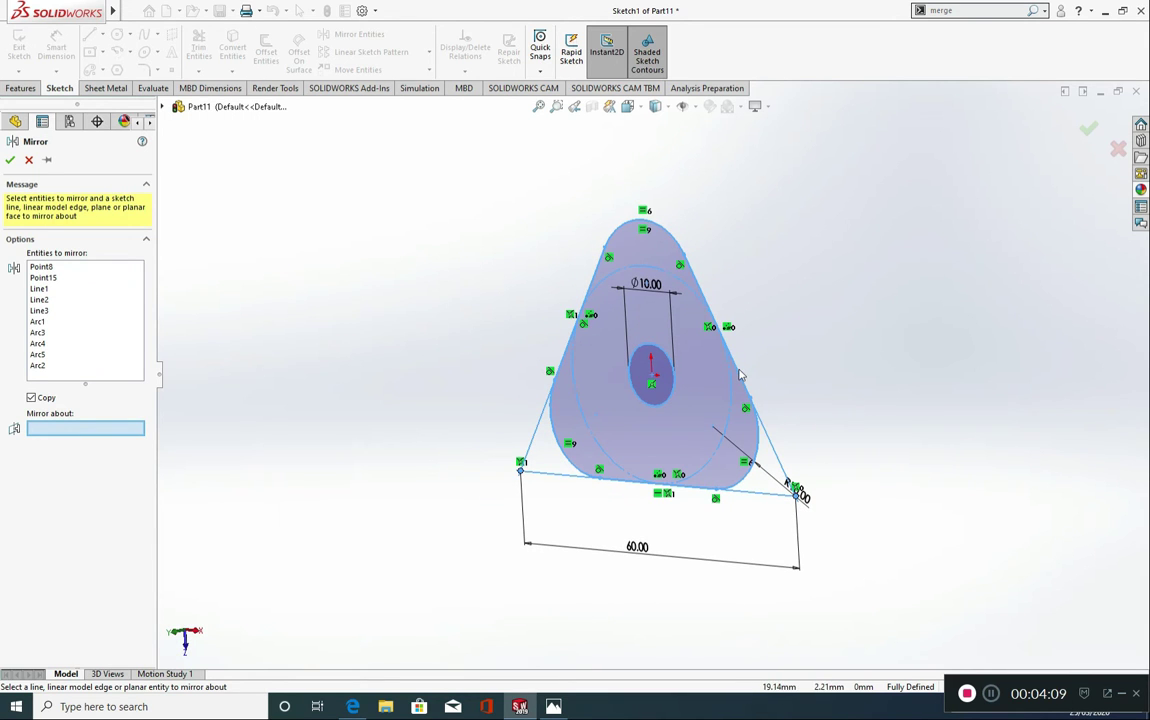
{"action": "left_click", "coordinate": [740, 375]}
{"action": "middle_click_drag", "start_coordinate": [868, 429], "coordinate": [948, 368]}
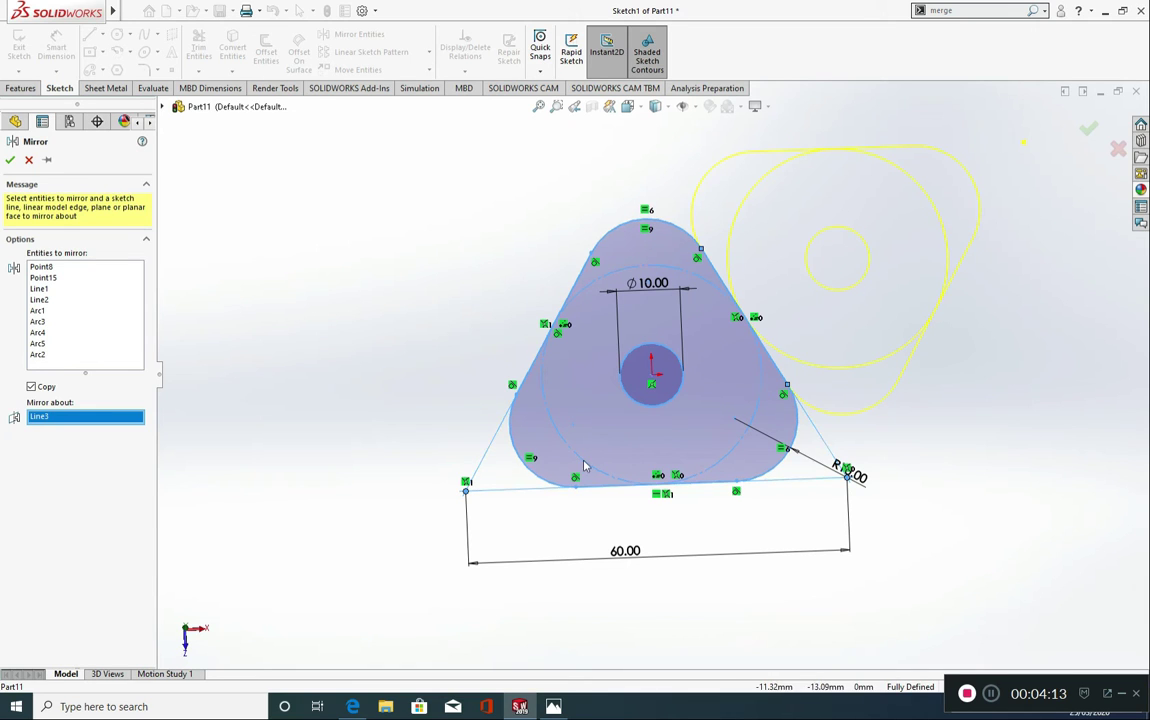
{"action": "left_click", "coordinate": [10, 163]}
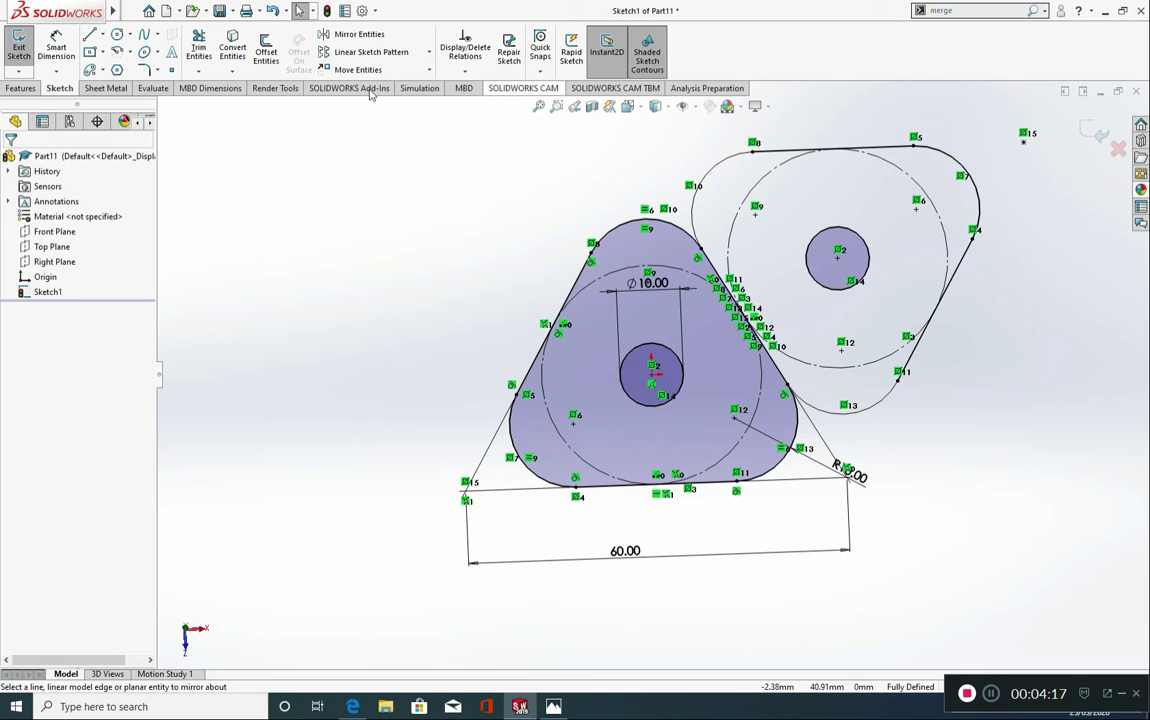
Mirror a copy of the central rounded triangle and its circle about the triangle's left slanted side.
{"action": "left_click", "coordinate": [356, 34]}
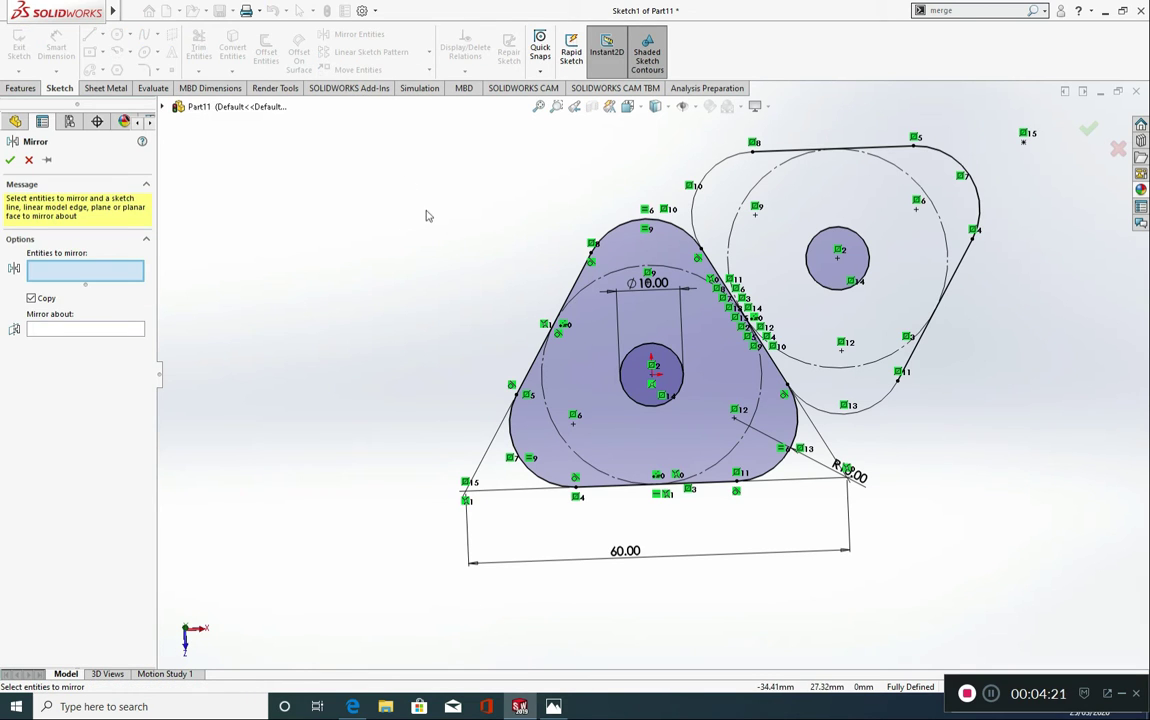
{"action": "mouse_move", "coordinate": [426, 210]}
{"action": "left_mouse_down"}
{"action": "mouse_move", "coordinate": [505, 302]}
{"action": "mouse_move", "coordinate": [824, 546]}
{"action": "left_mouse_up"}
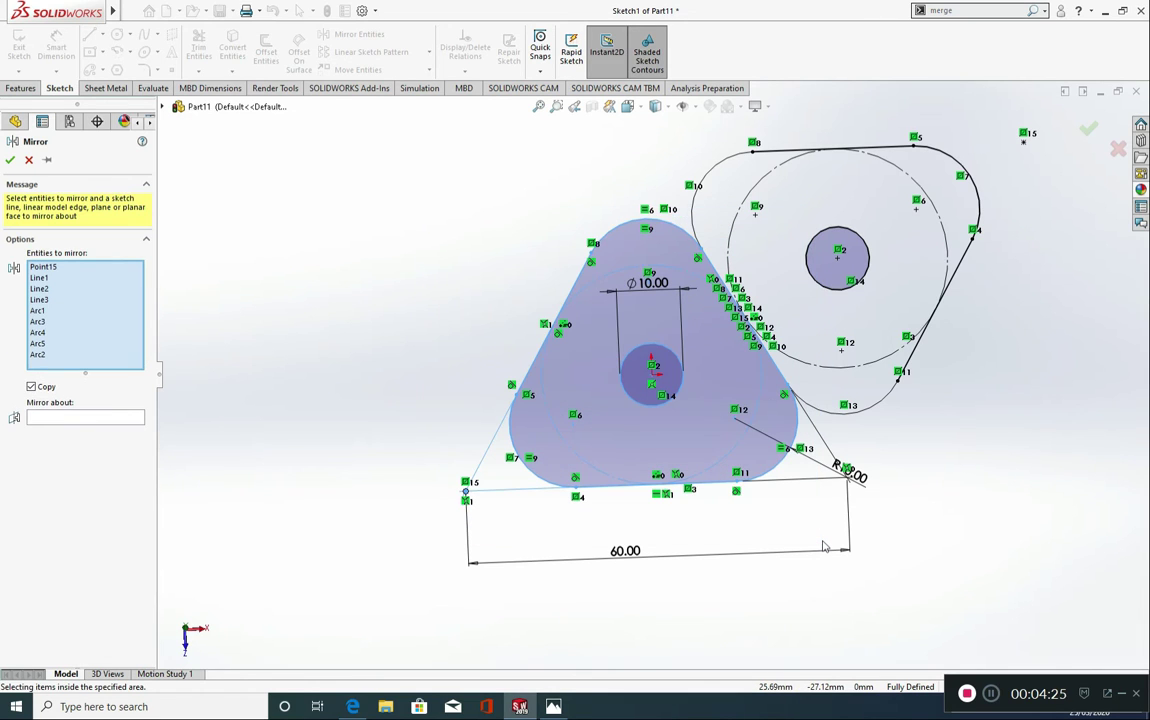
{"action": "left_click", "coordinate": [569, 304]}
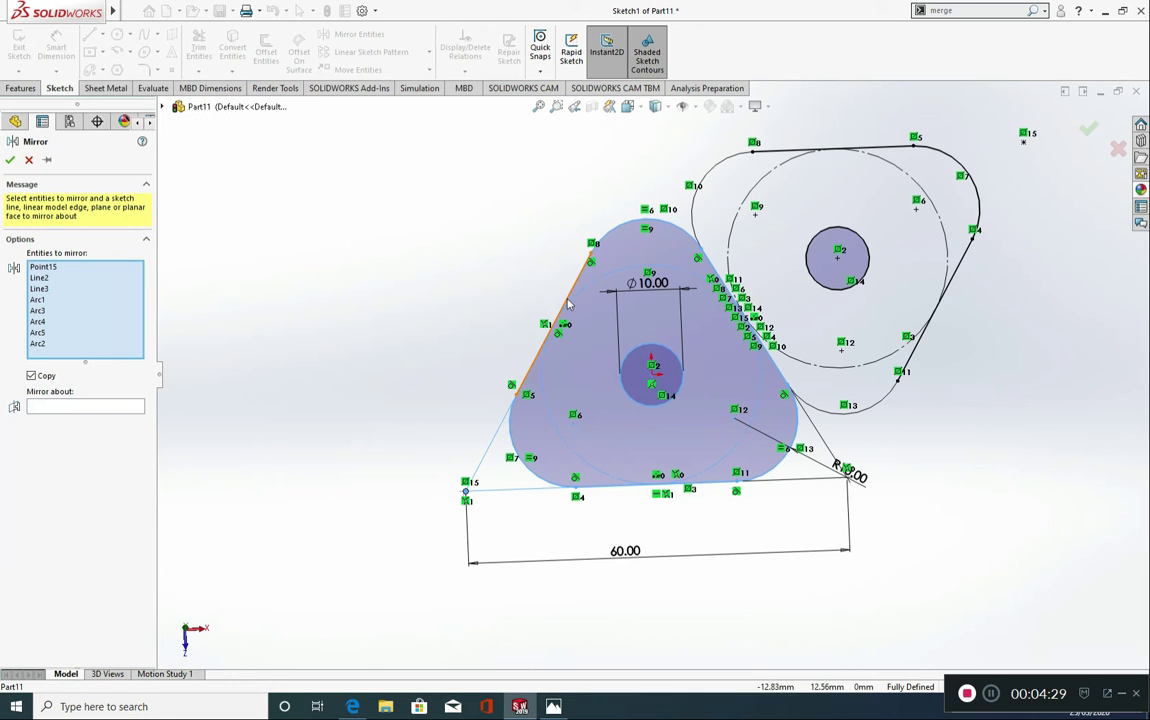
{"action": "left_click", "coordinate": [567, 306]}
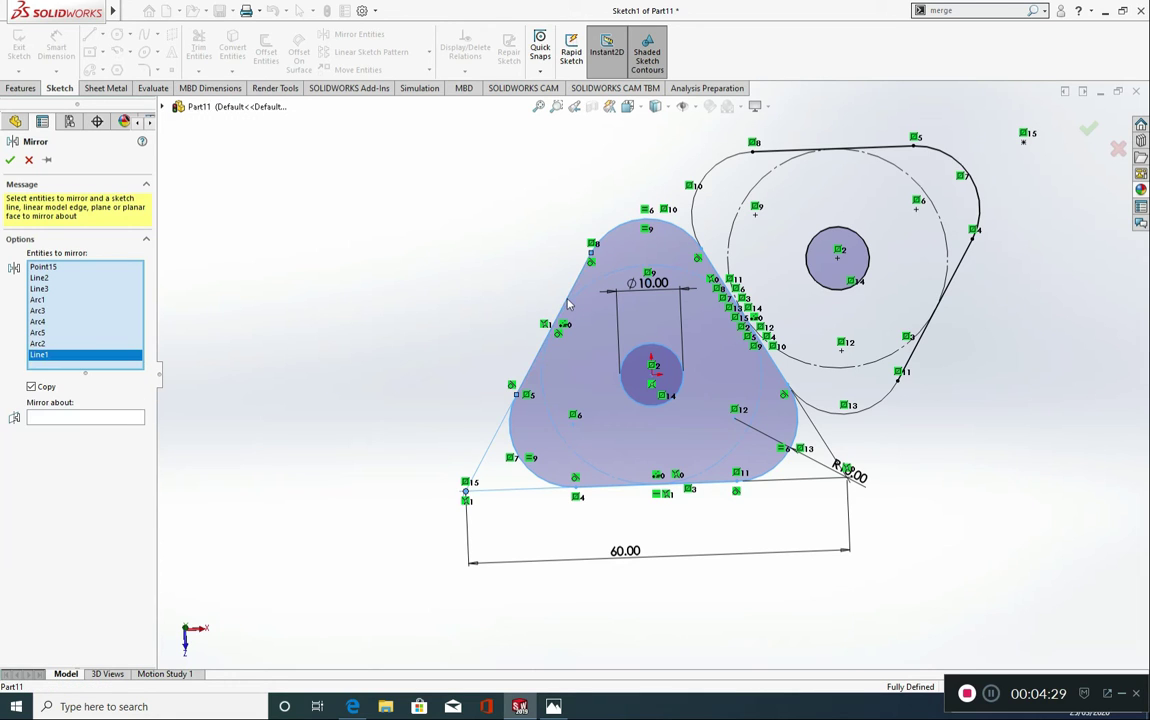
{"action": "right_click", "coordinate": [41, 360]}
{"action": "left_click", "coordinate": [70, 380]}
{"action": "left_click", "coordinate": [68, 408]}
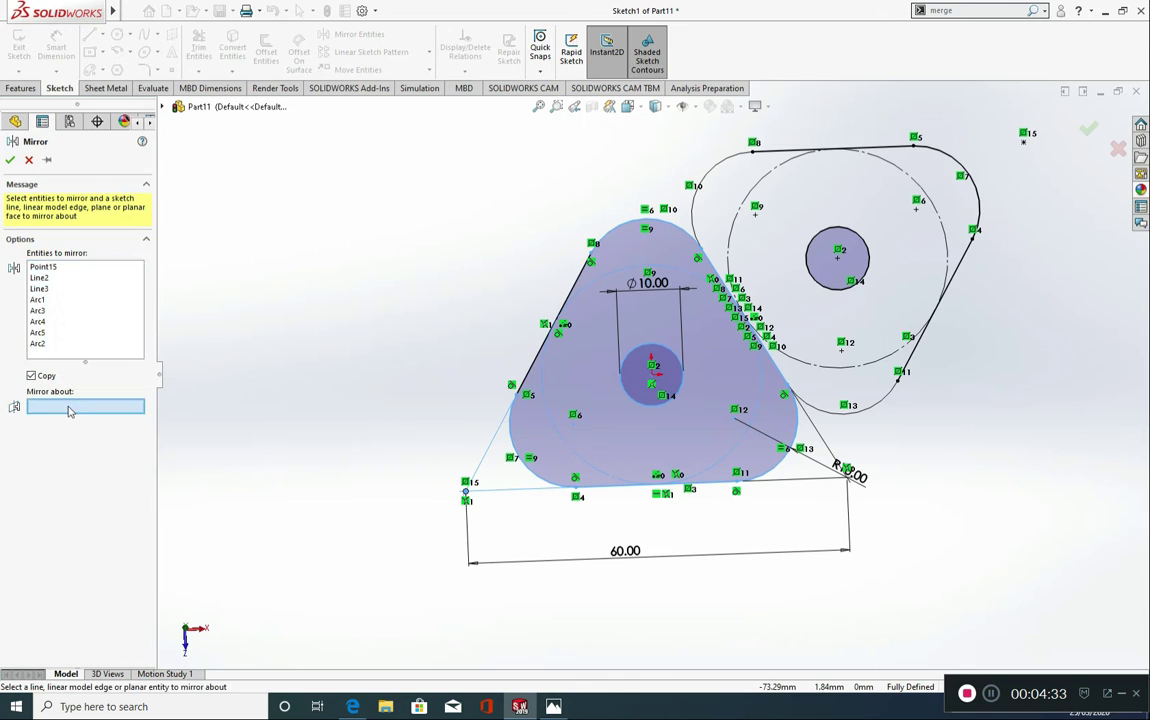
{"action": "left_click", "coordinate": [577, 292]}
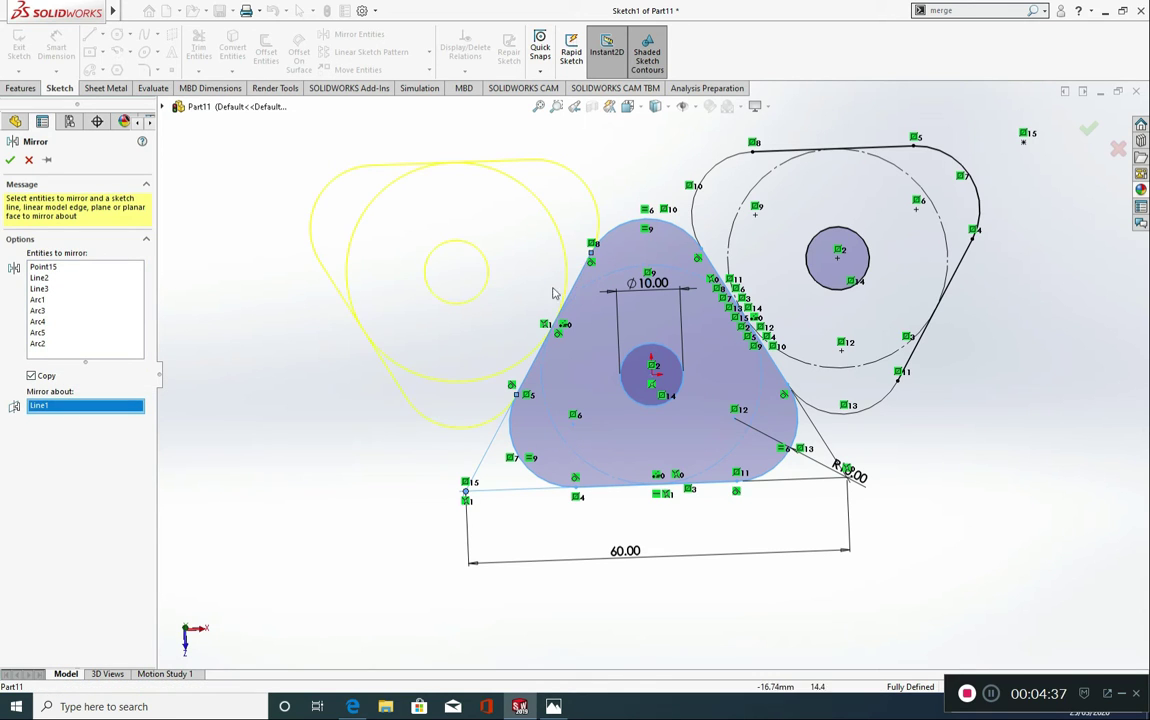
{"action": "left_click", "coordinate": [10, 159]}
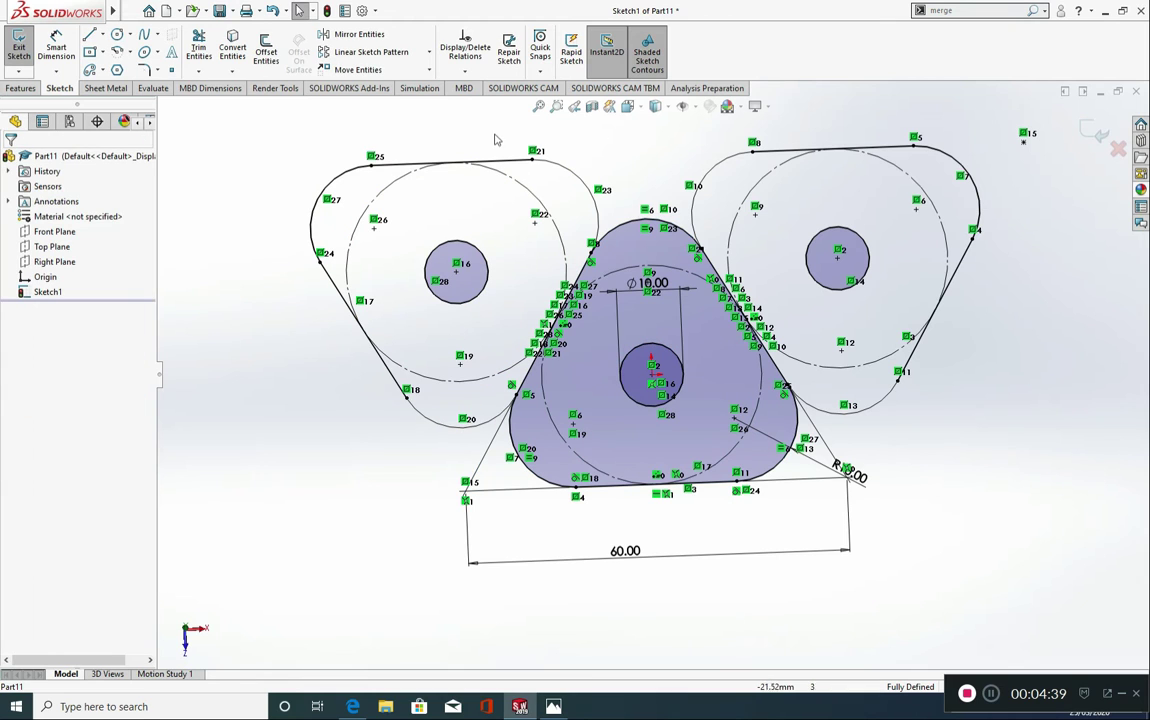
Mirror a copy of the central rounded triangle and its circle about the triangle's lower side.
{"action": "left_click", "coordinate": [382, 38]}
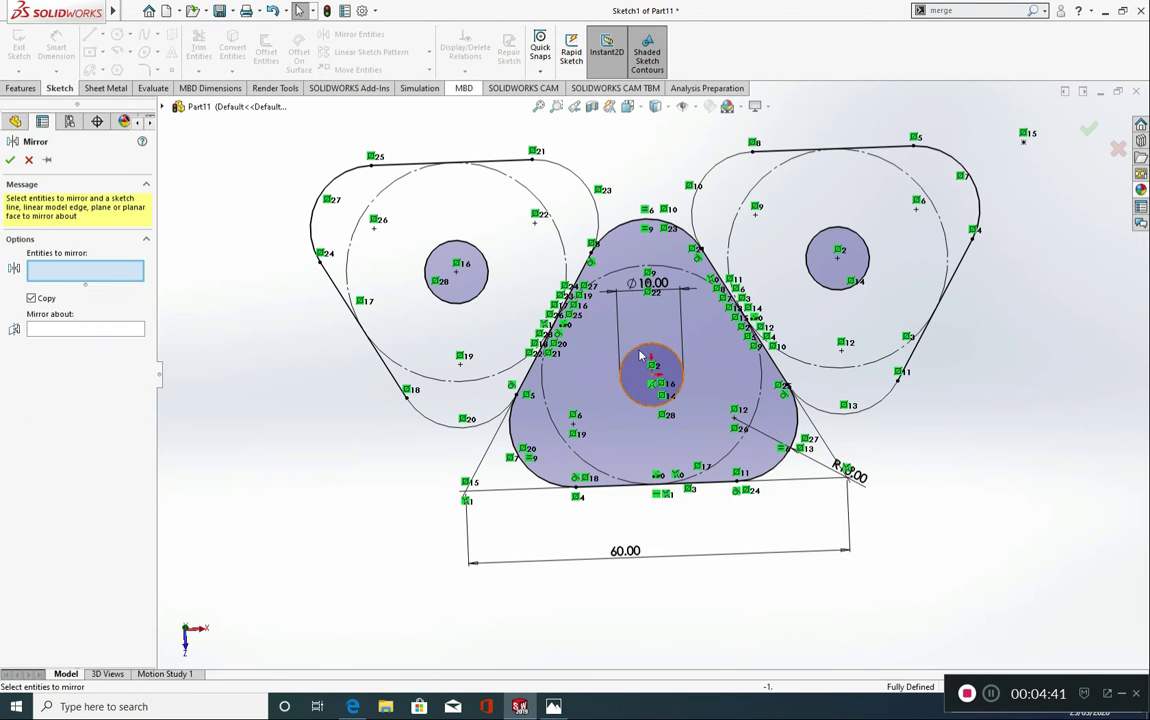
{"action": "mouse_move", "coordinate": [495, 195]}
{"action": "left_mouse_down"}
{"action": "mouse_move", "coordinate": [622, 406]}
{"action": "mouse_move", "coordinate": [750, 495]}
{"action": "mouse_move", "coordinate": [800, 505]}
{"action": "mouse_move", "coordinate": [812, 520]}
{"action": "left_mouse_up"}
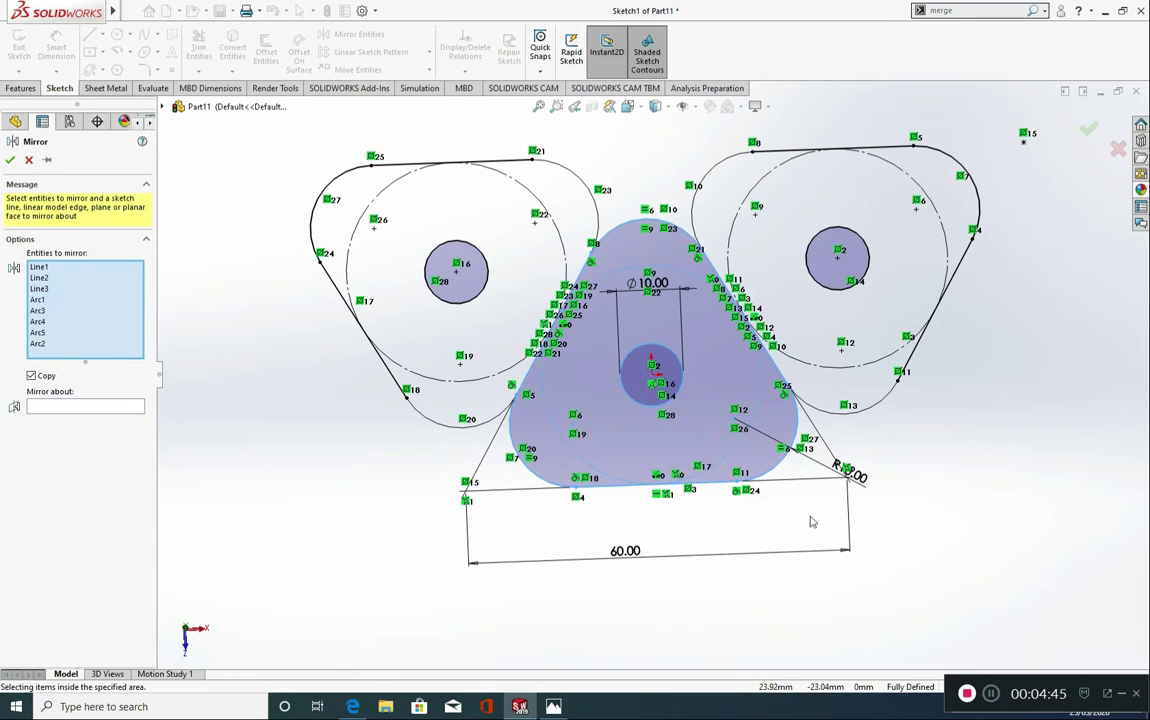
{"action": "left_click", "coordinate": [105, 407]}
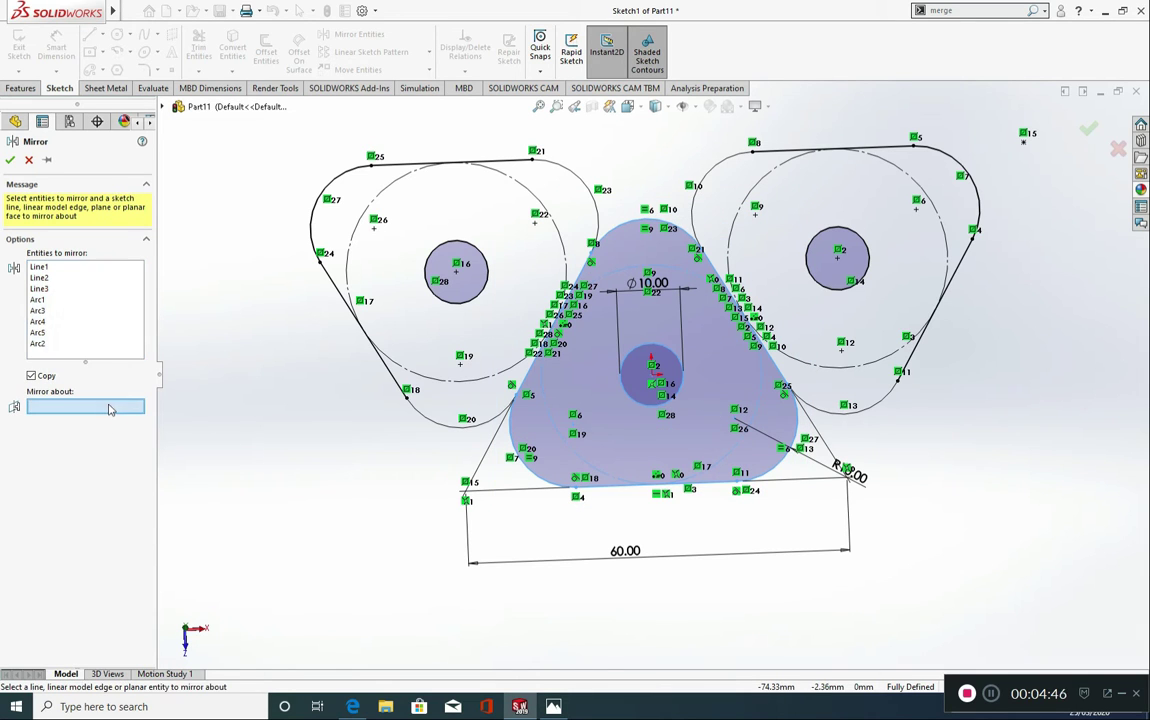
{"action": "left_click", "coordinate": [634, 487]}
{"action": "scroll", "coordinate": [828, 540], "scroll_direction": "down", "scroll_amount": 3}
{"action": "scroll", "coordinate": [728, 548], "scroll_direction": "up", "scroll_amount": 5}
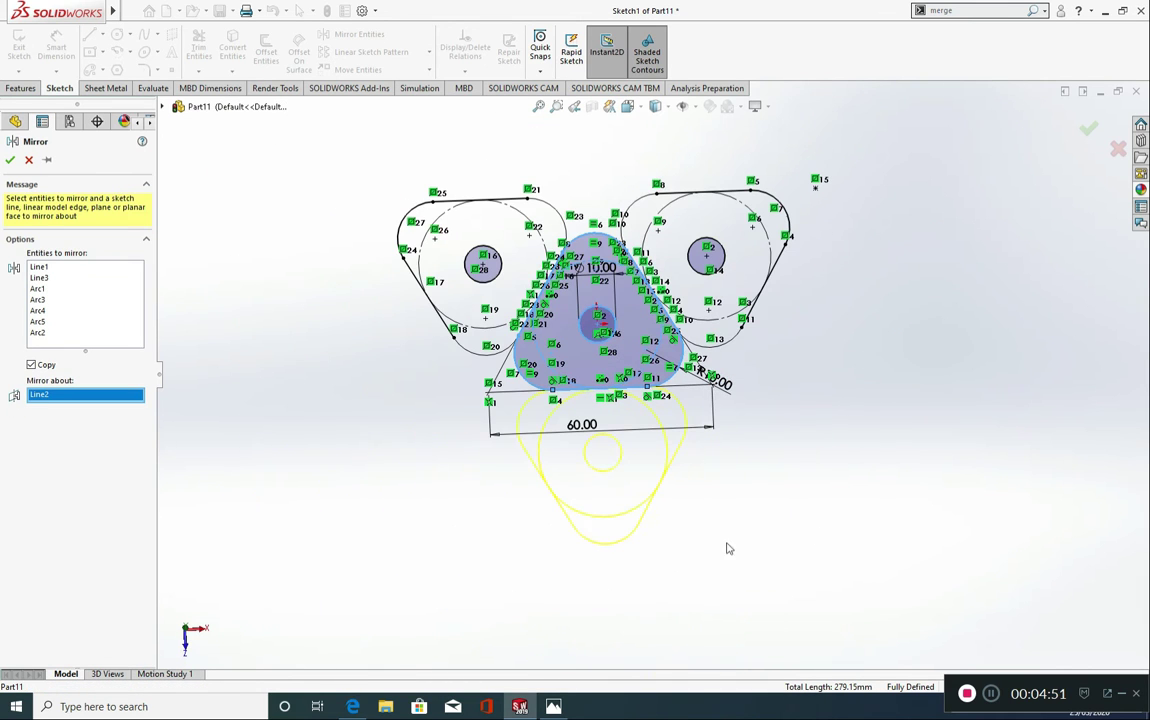
{"action": "left_click", "coordinate": [10, 161]}
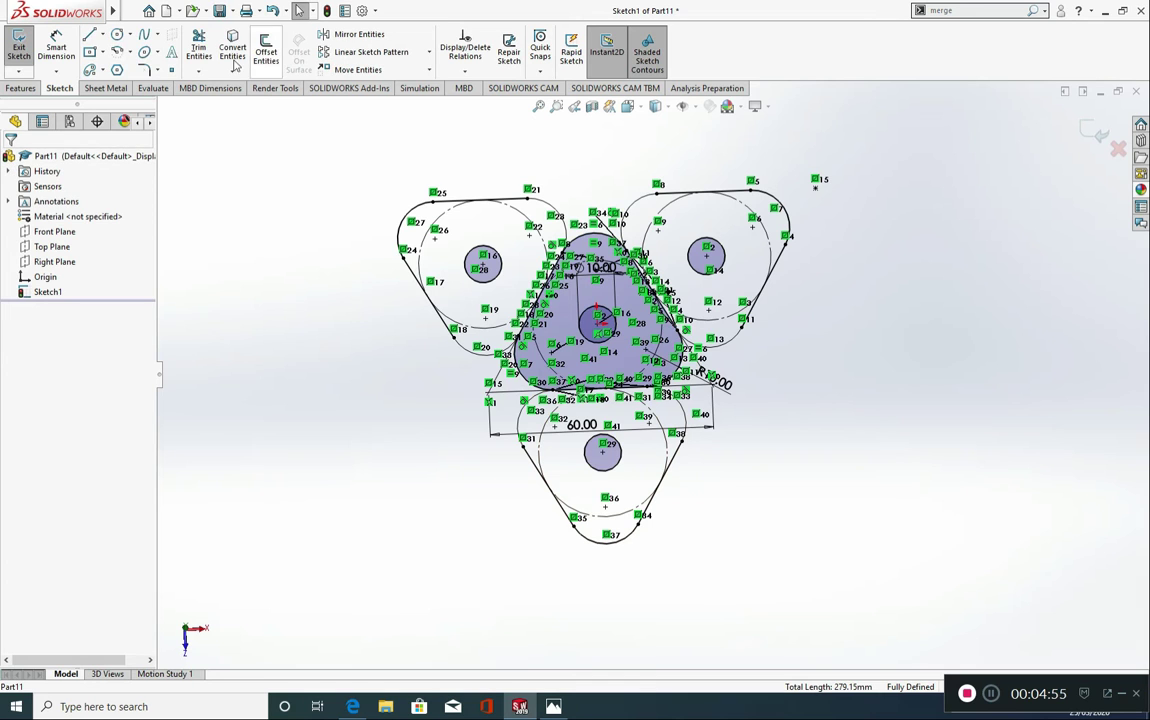
Trim away the straight segments where the central triangle meets its three mirrored copies, leaving one continuous outer outline with four circles.
{"action": "left_click", "coordinate": [198, 48]}
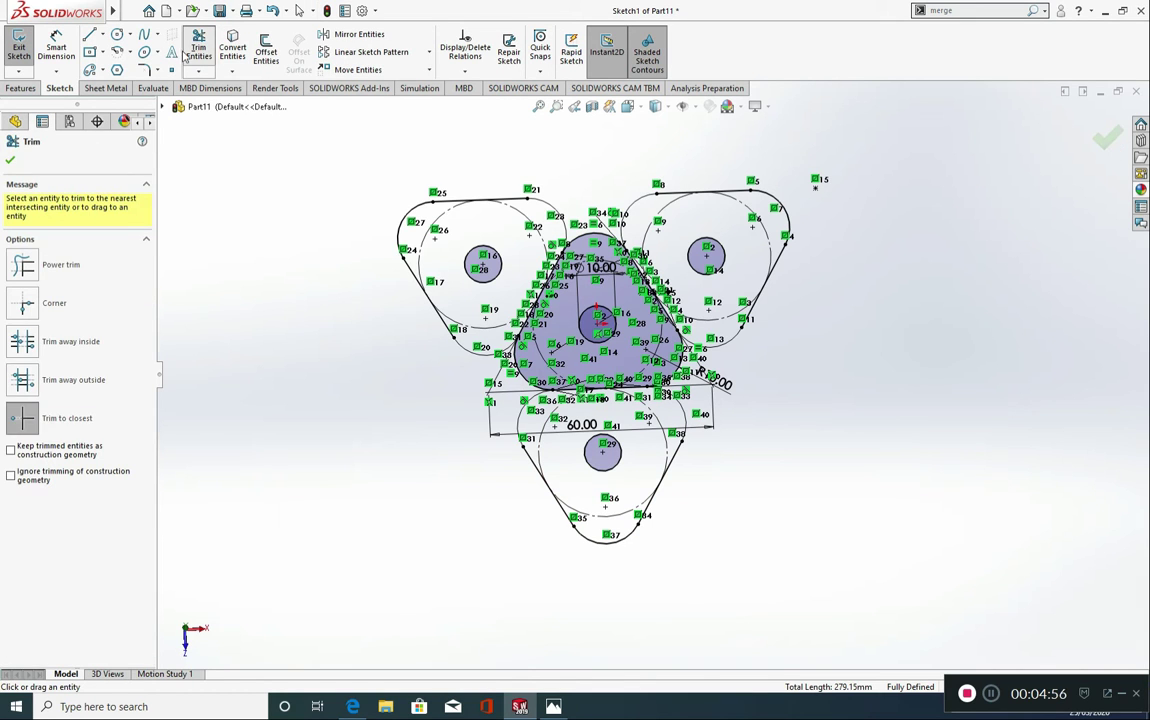
{"action": "left_click", "coordinate": [40, 422]}
{"action": "scroll", "coordinate": [524, 276], "scroll_direction": "down", "scroll_amount": 5}
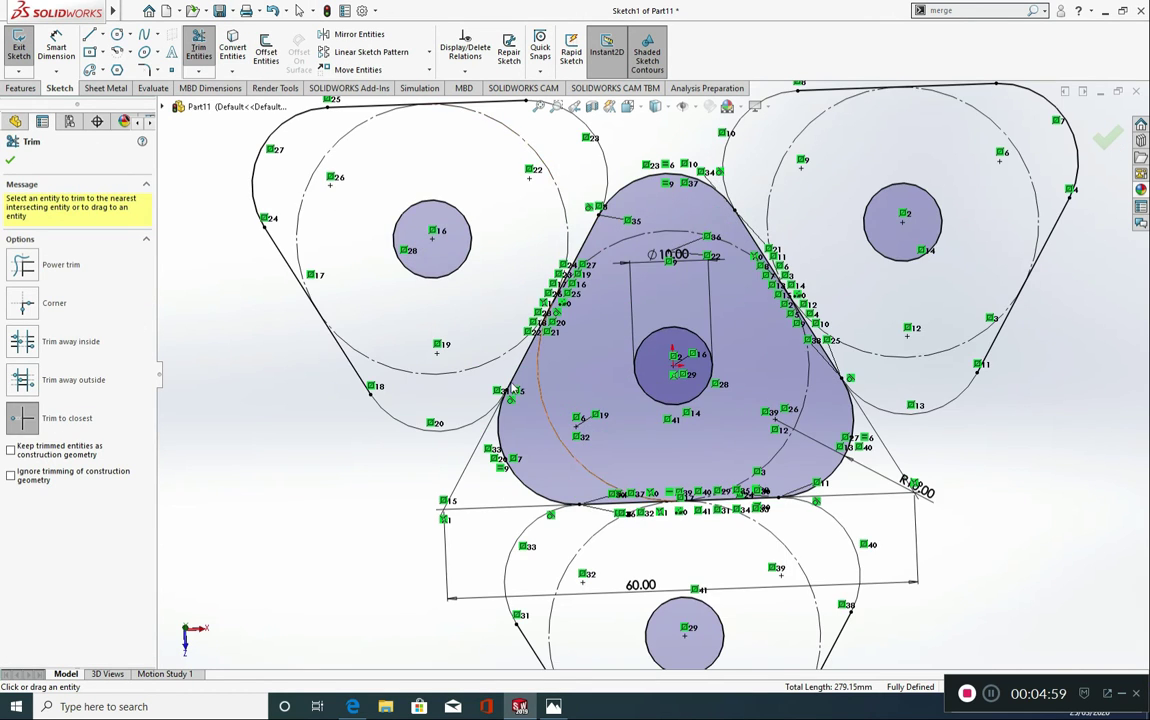
{"action": "left_click", "coordinate": [520, 370]}
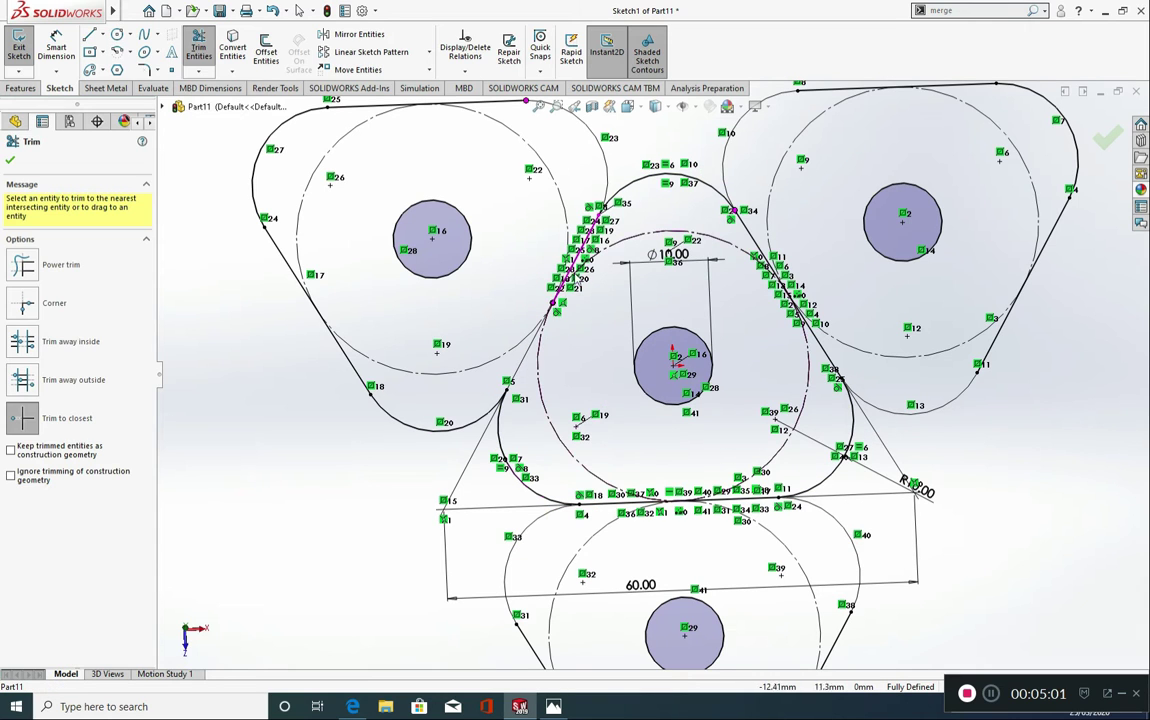
{"action": "left_click", "coordinate": [576, 264]}
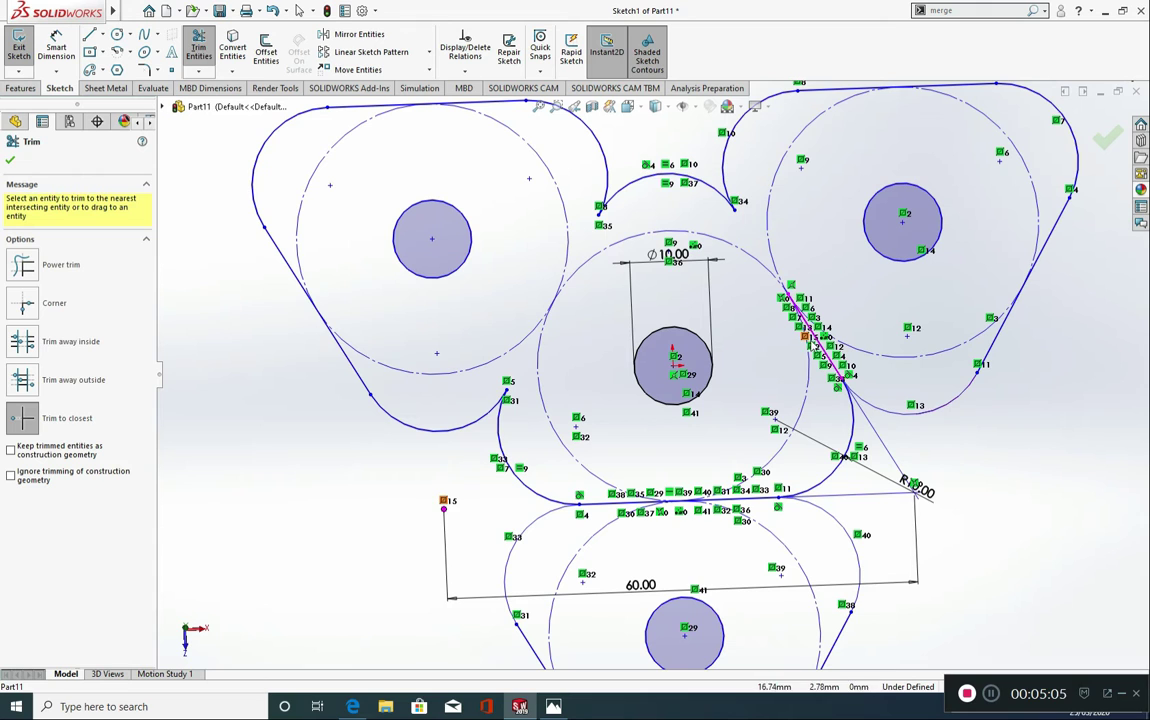
{"action": "left_click", "coordinate": [814, 342]}
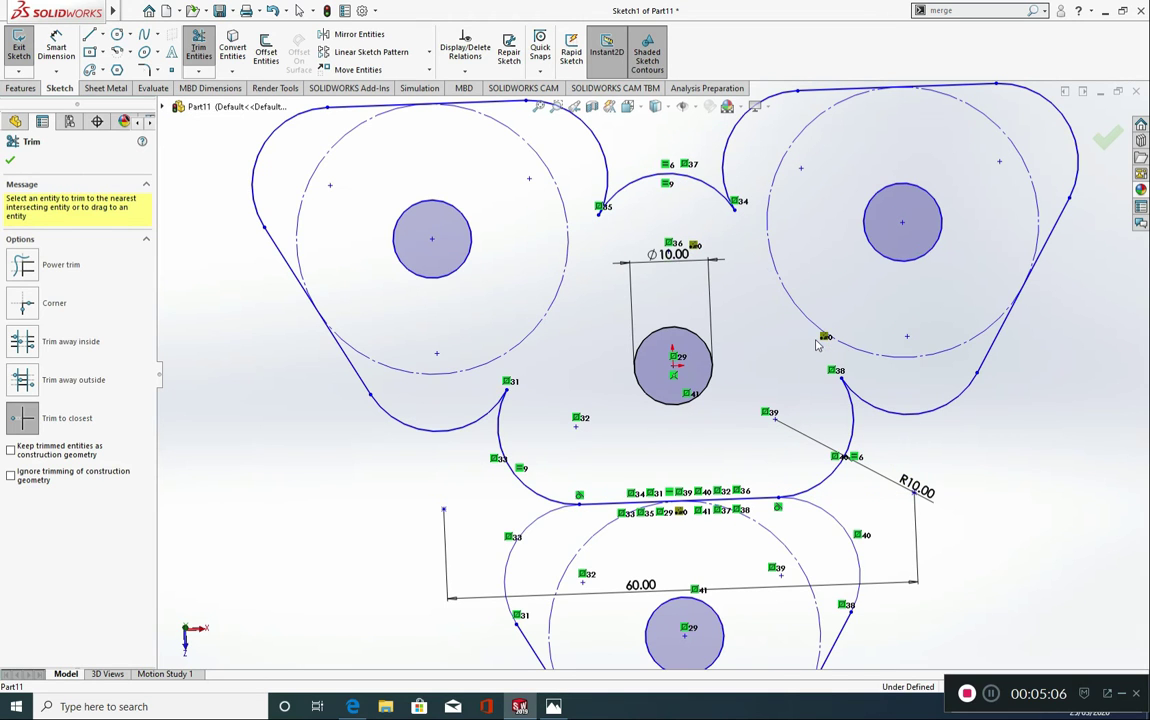
{"action": "left_click", "coordinate": [726, 501]}
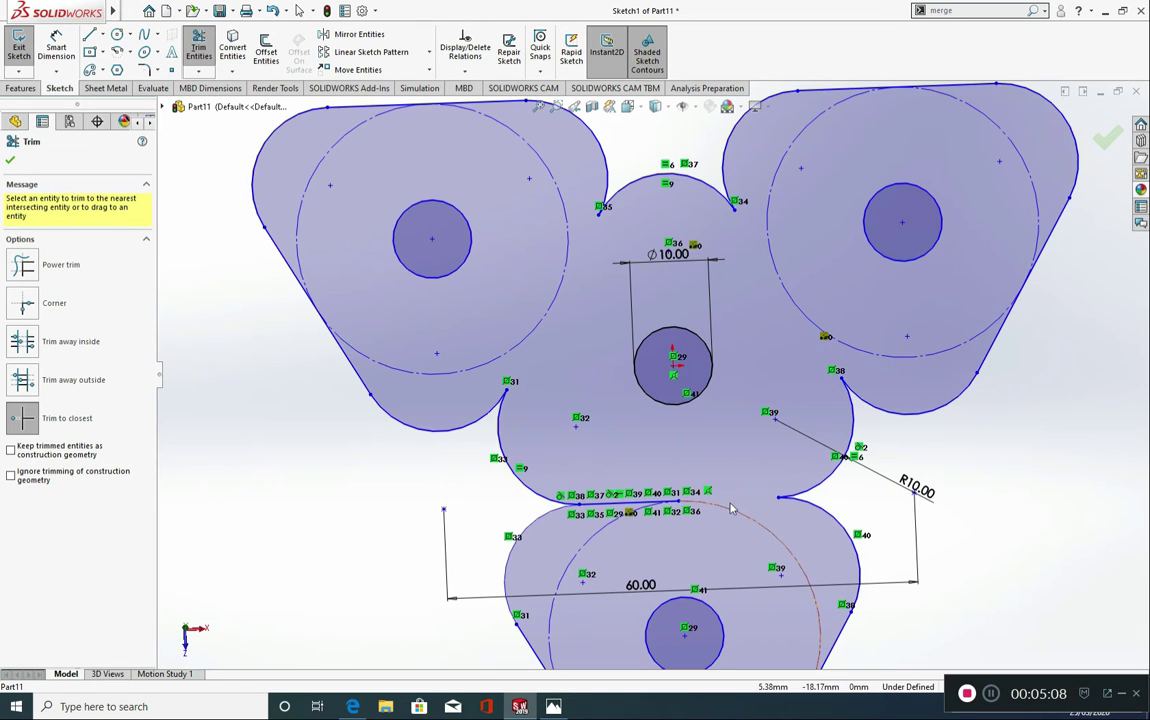
{"action": "left_click", "coordinate": [622, 503]}
{"action": "scroll", "coordinate": [690, 374], "scroll_direction": "up", "scroll_amount": 3}
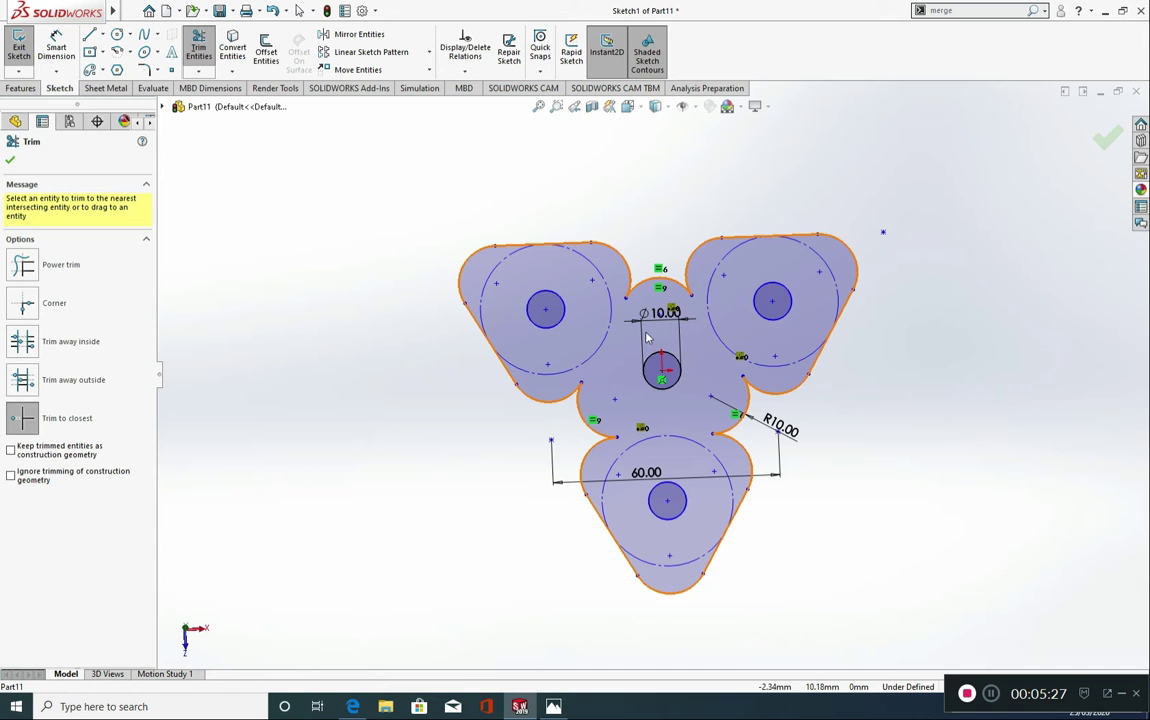
{"action": "left_click", "coordinate": [11, 162]}
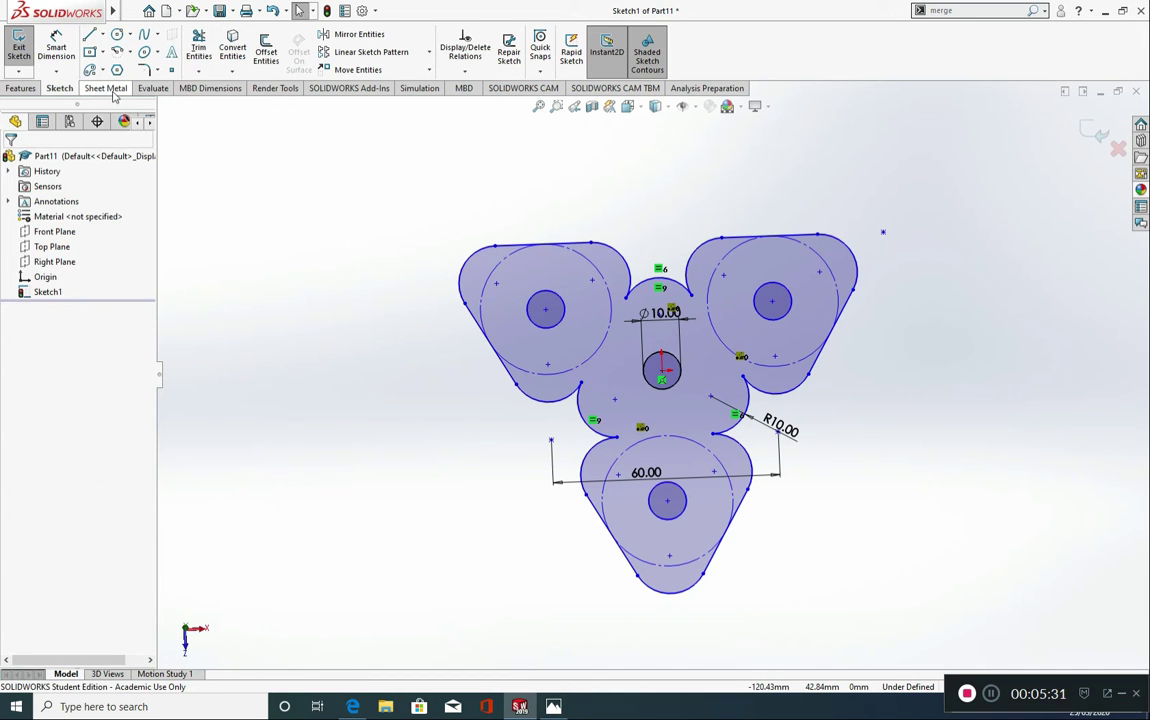
Create a sheet metal base flange from the flat profile, 2 mm thick with K-factor 0.5 and rectangular relief at ratio 0.5.
{"action": "left_click", "coordinate": [115, 92]}
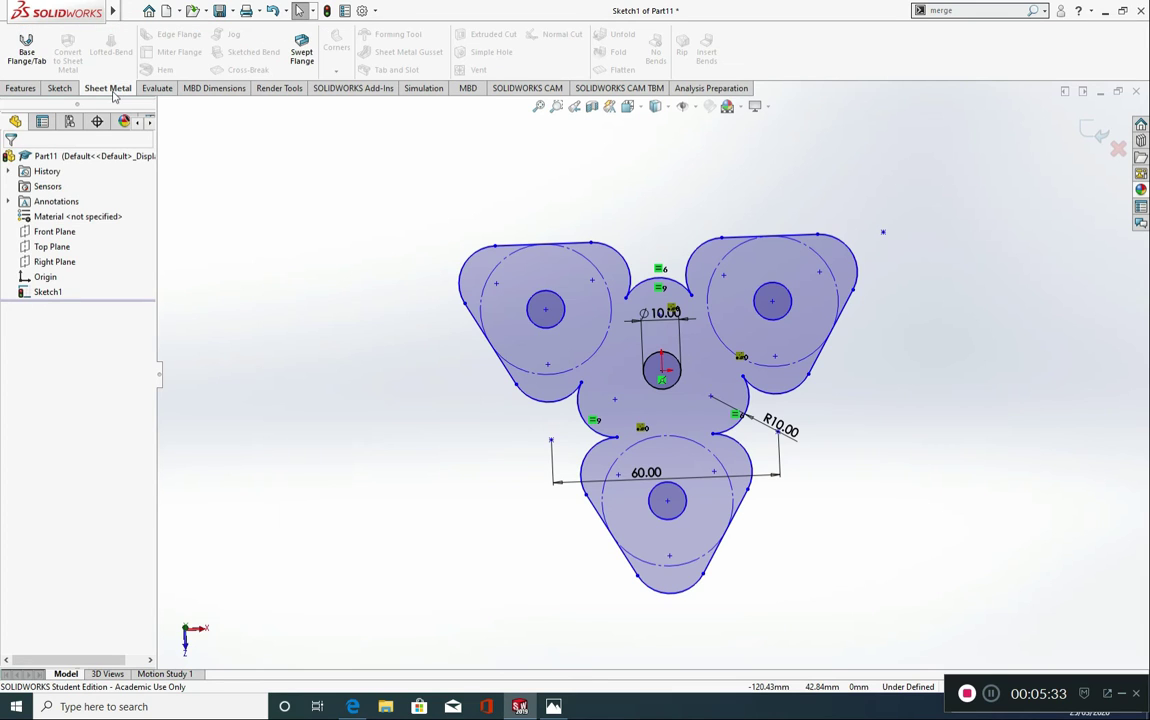
{"action": "left_click", "coordinate": [26, 55]}
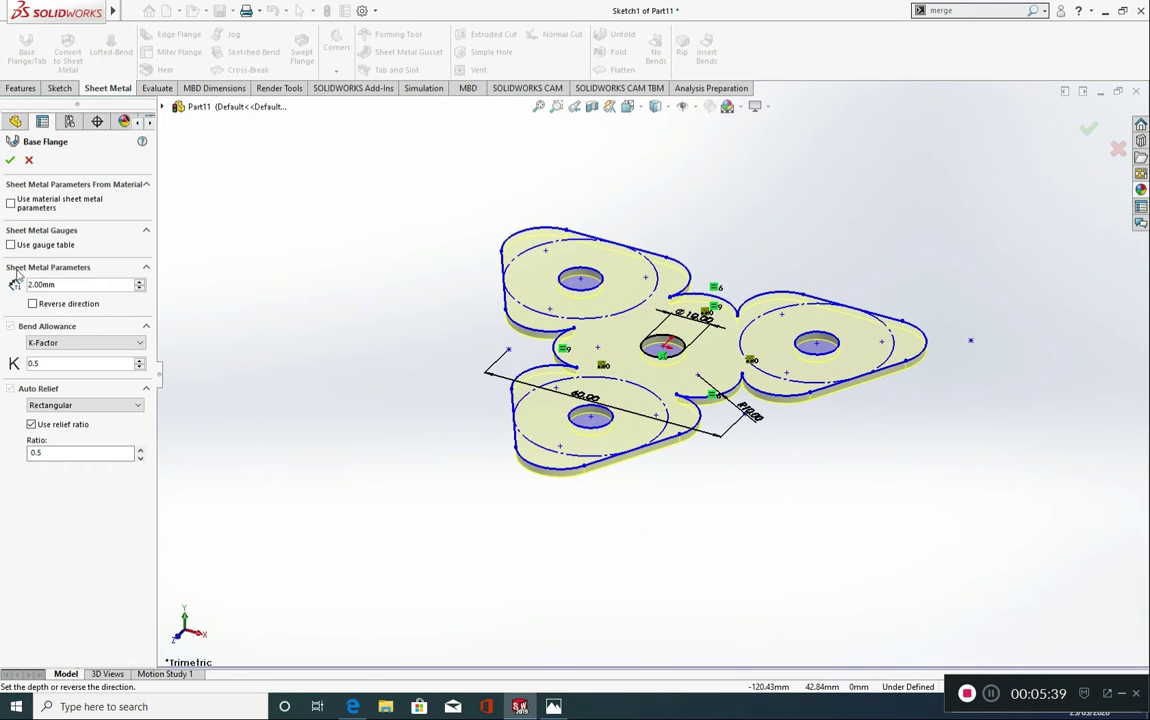
{"action": "double_click", "coordinate": [65, 285]}
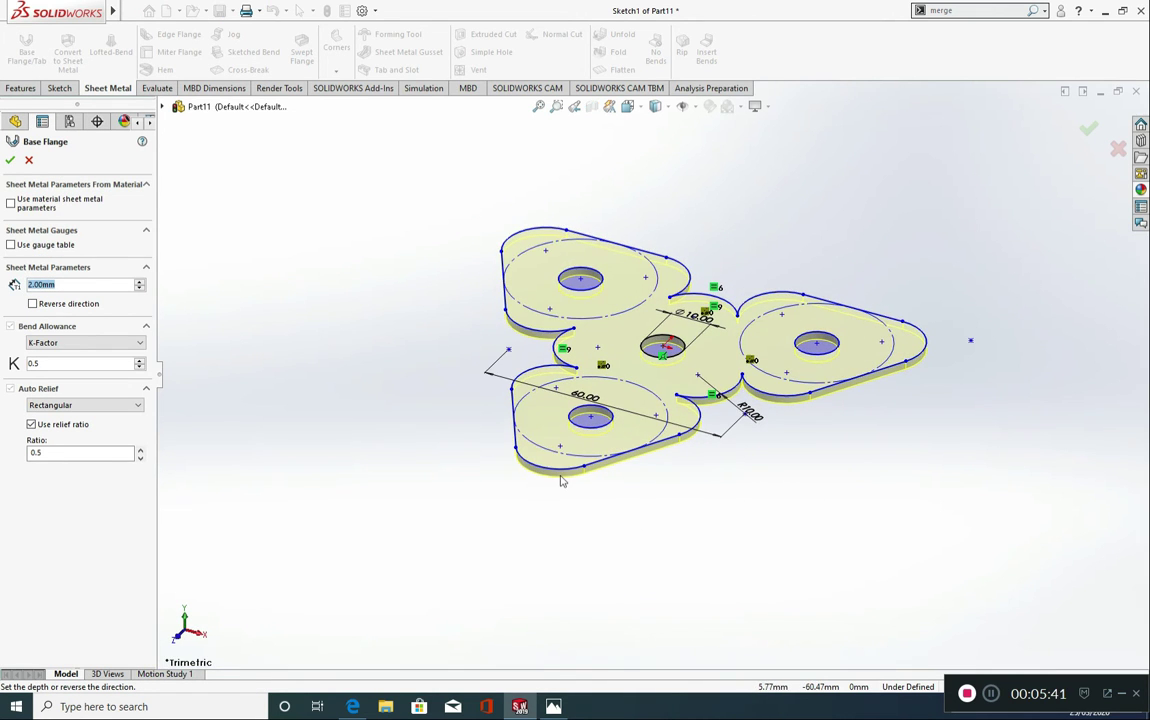
{"action": "scroll", "coordinate": [558, 470], "scroll_direction": "down", "scroll_amount": 8}
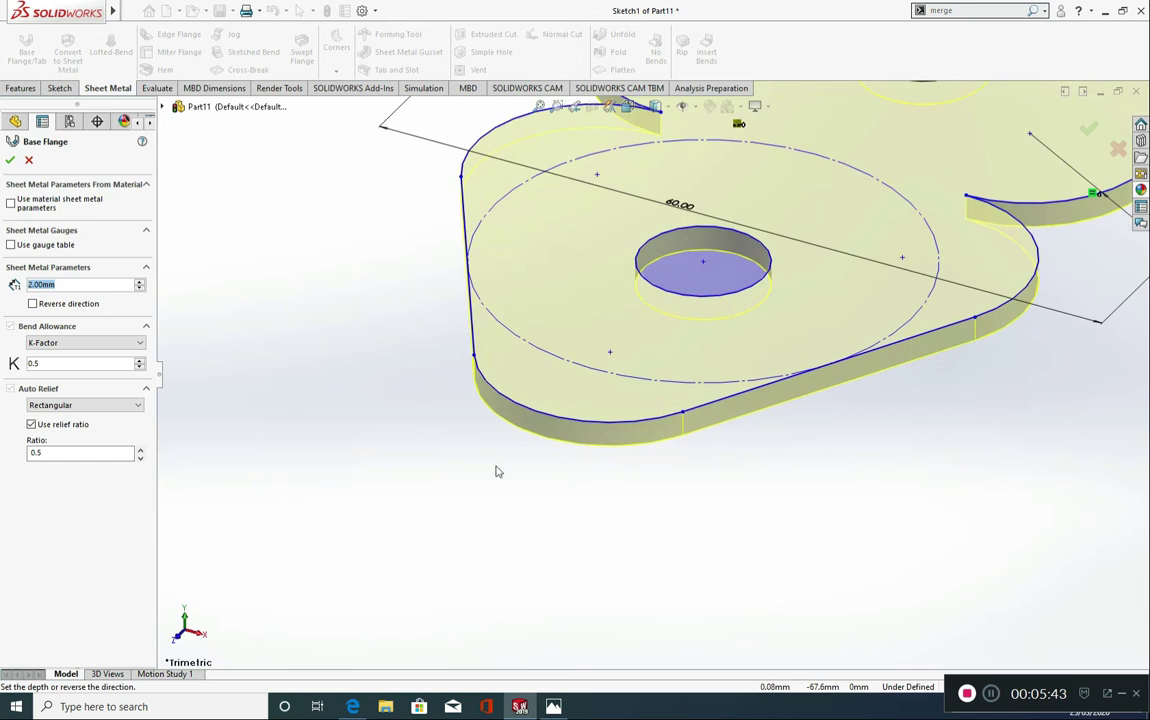
{"action": "scroll", "coordinate": [510, 455], "scroll_direction": "up", "scroll_amount": 6}
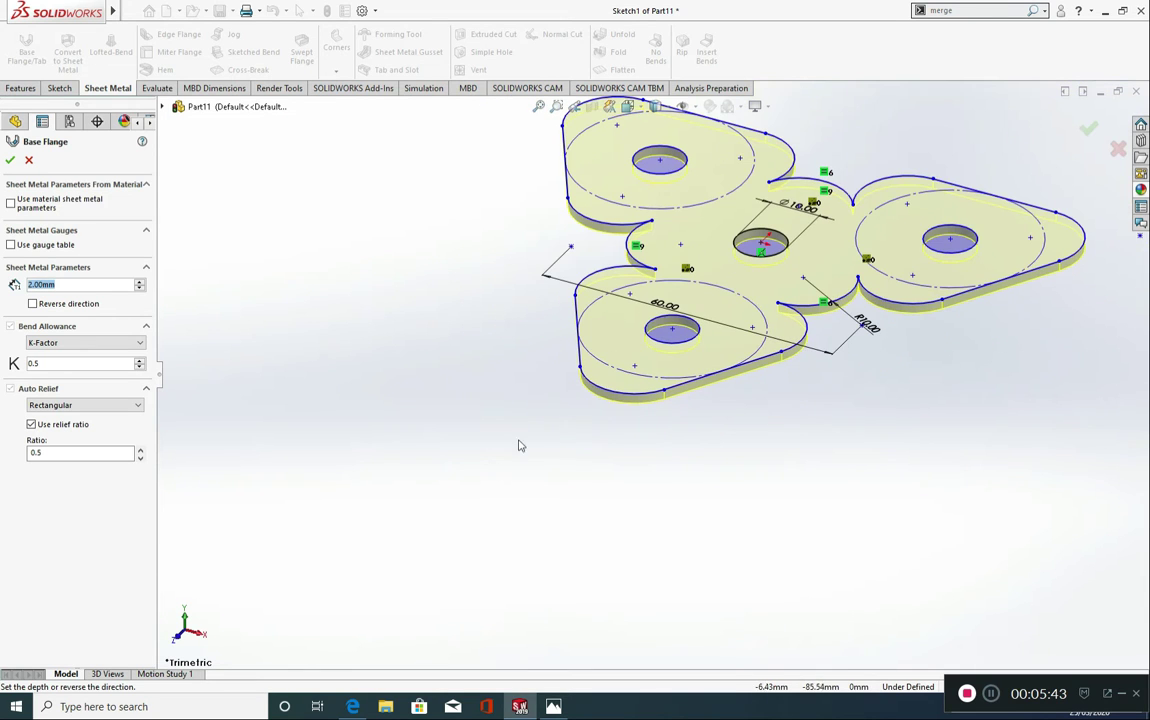
{"action": "double_click", "coordinate": [50, 366]}
{"action": "double_click", "coordinate": [72, 455]}
{"action": "scroll", "coordinate": [387, 434], "scroll_direction": "up", "scroll_amount": 1}
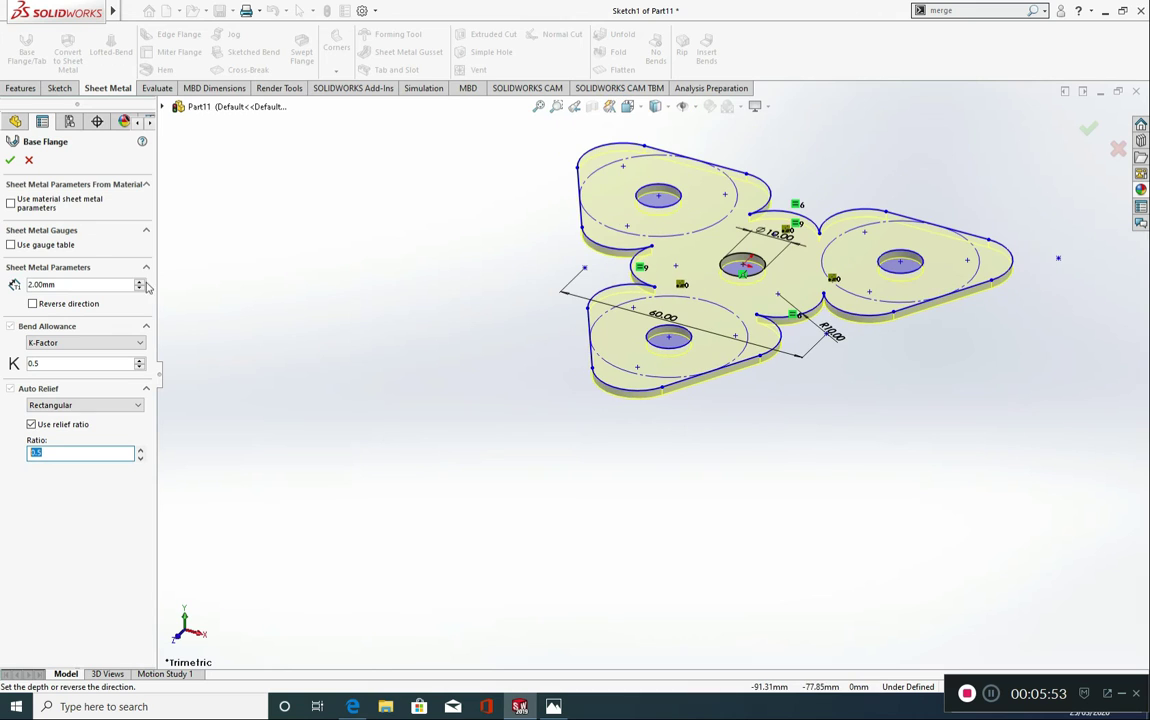
{"action": "left_click", "coordinate": [10, 160]}
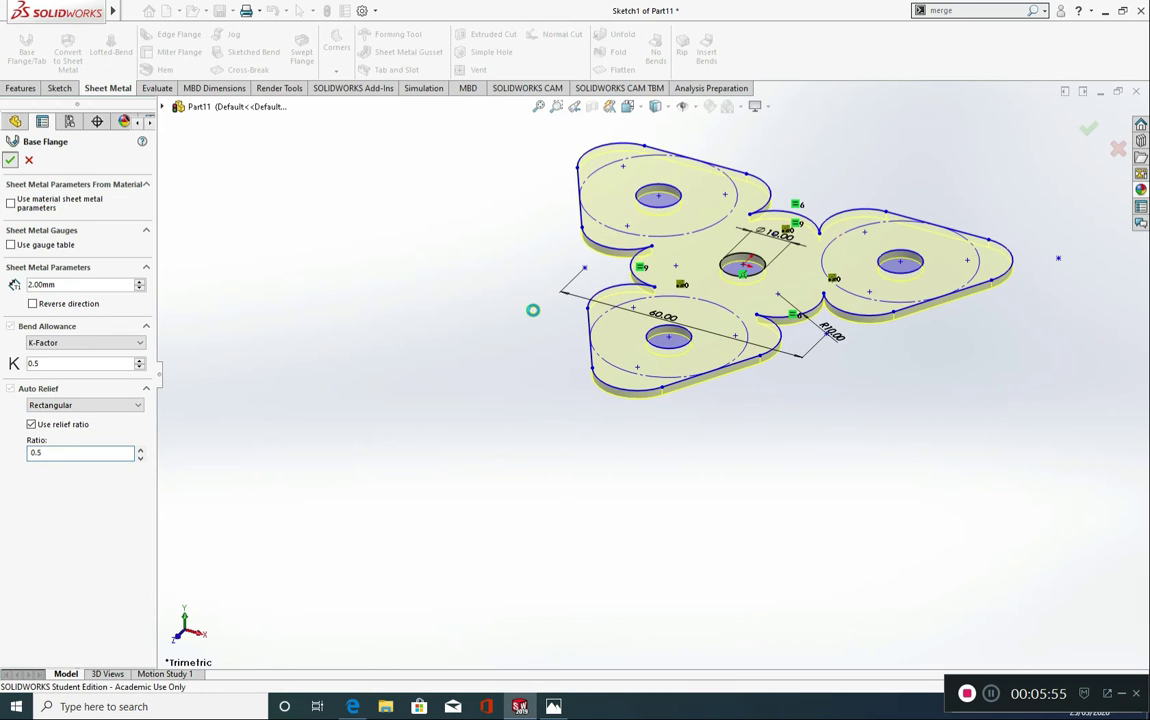
{"action": "scroll", "coordinate": [858, 280], "scroll_direction": "down", "scroll_amount": 1}
{"action": "scroll", "coordinate": [858, 280], "scroll_direction": "down", "scroll_amount": 1}
{"action": "scroll", "coordinate": [858, 280], "scroll_direction": "up", "scroll_amount": 1}
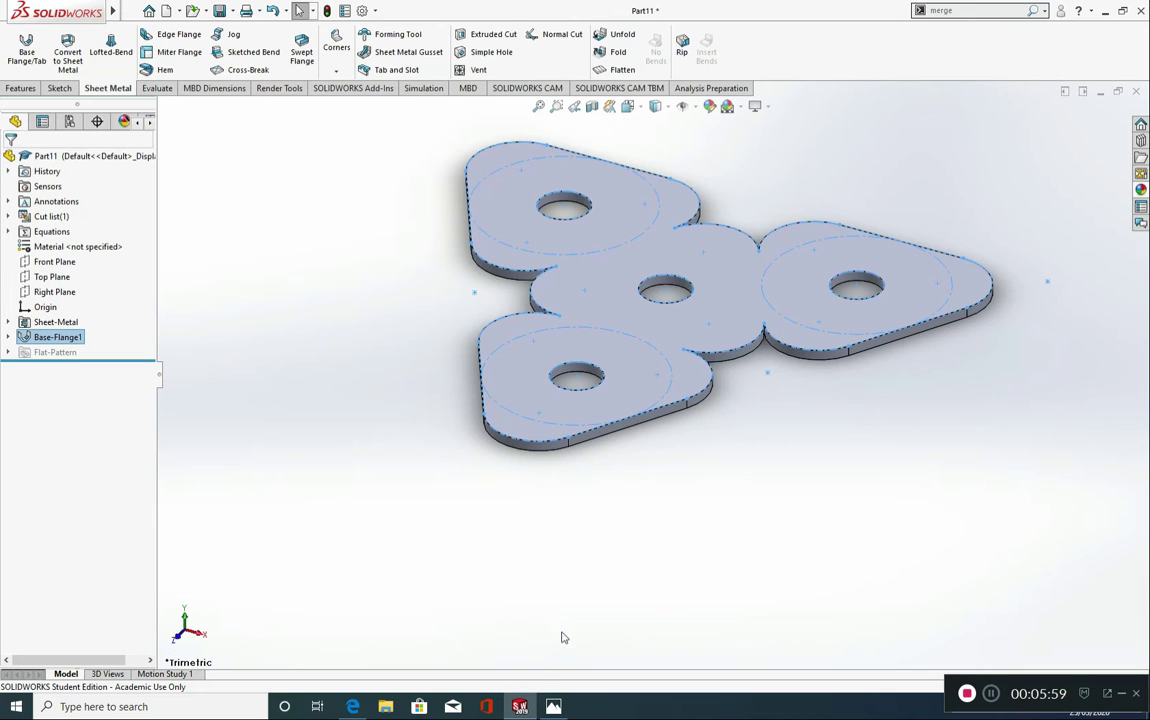
Check the reference picture and sketch a bend line on the flange's top face between the two notches of the upper-left triangle.
{"action": "left_click", "coordinate": [553, 707]}
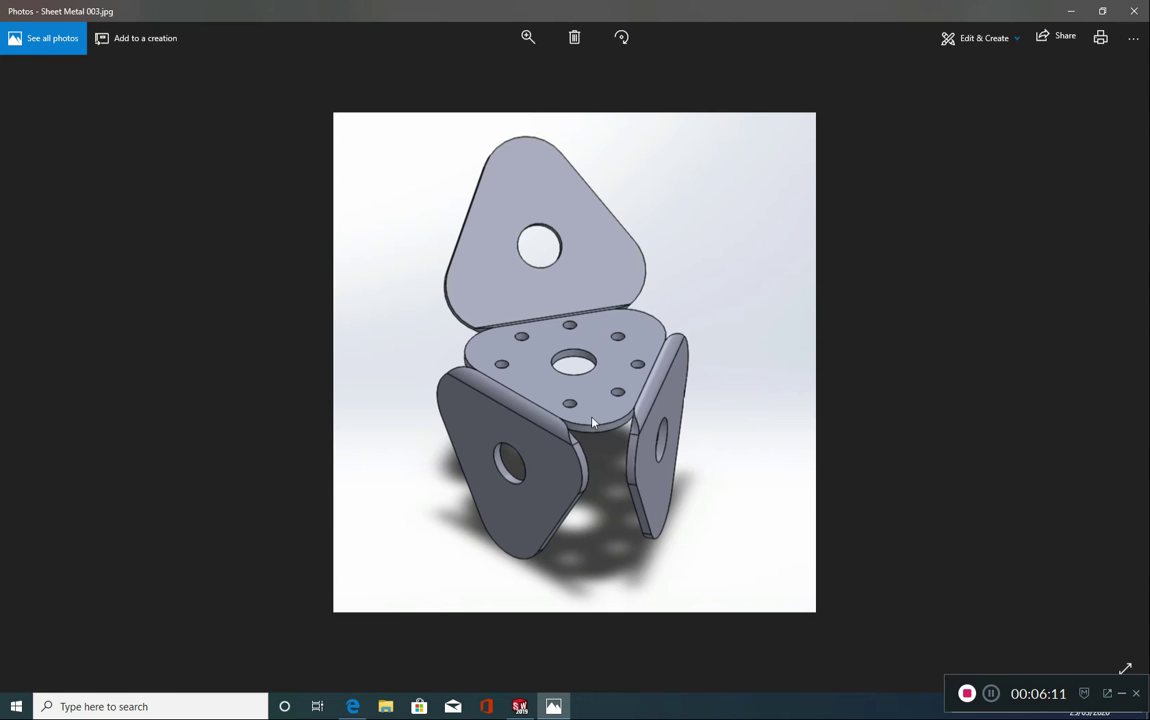
{"action": "left_click", "coordinate": [519, 706]}
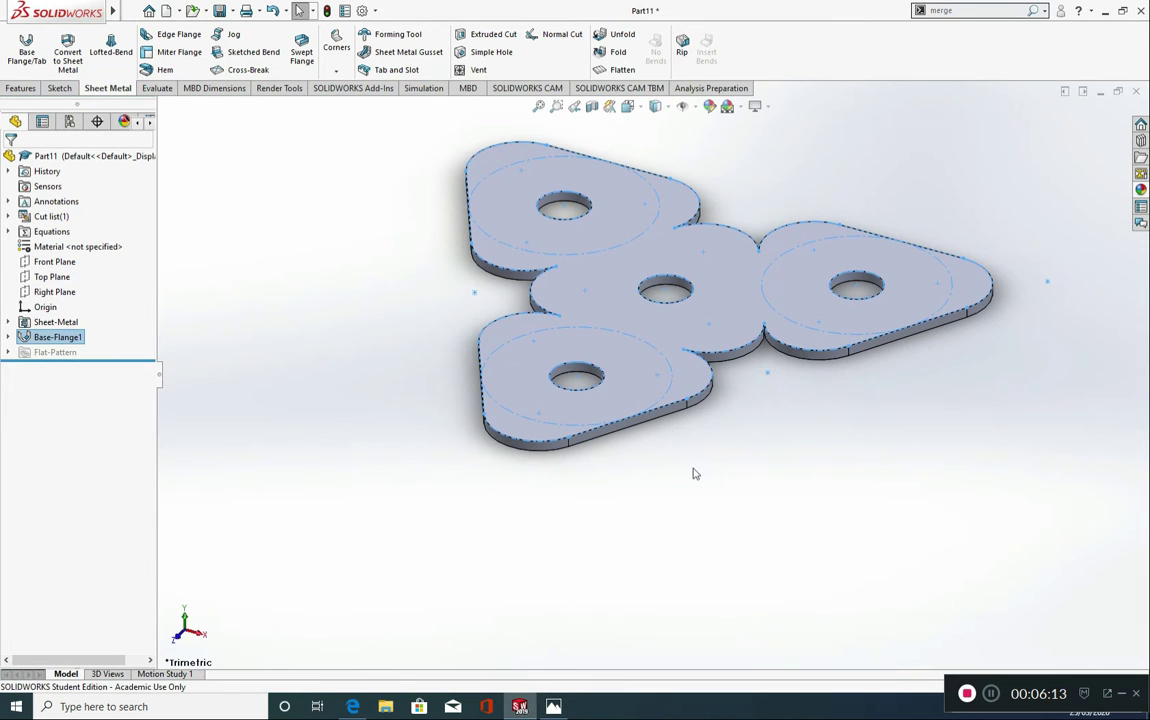
{"action": "left_click", "coordinate": [672, 257]}
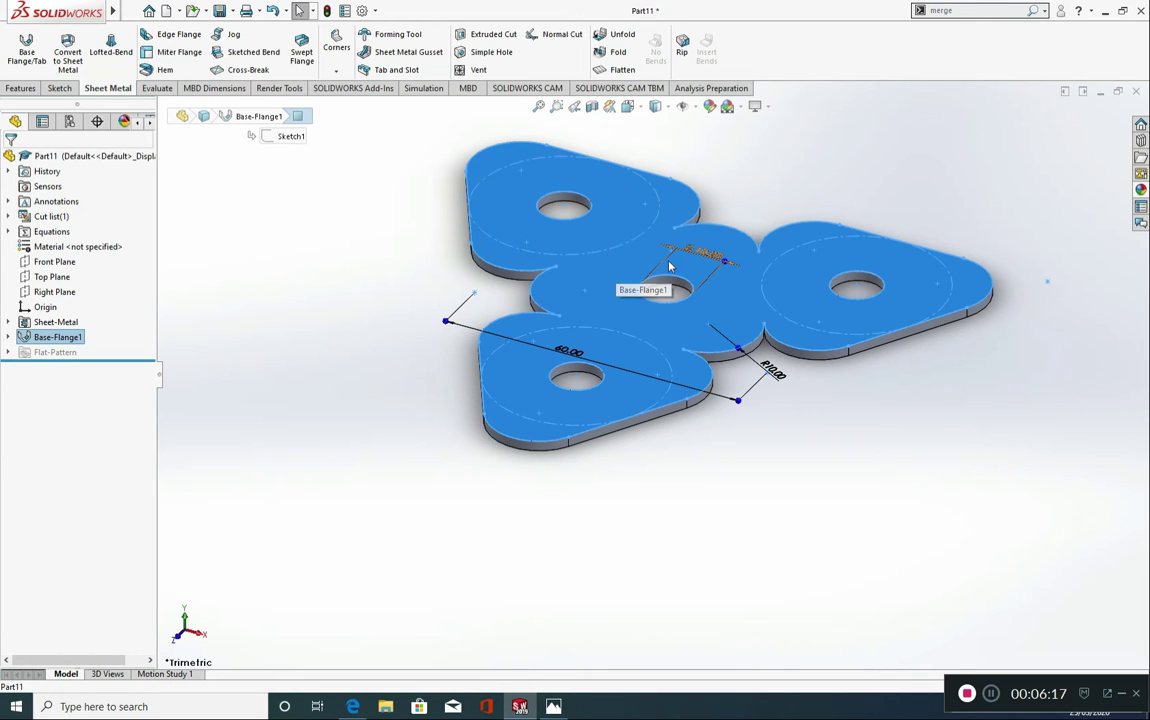
{"action": "left_click", "coordinate": [632, 262]}
{"action": "left_click", "coordinate": [763, 220]}
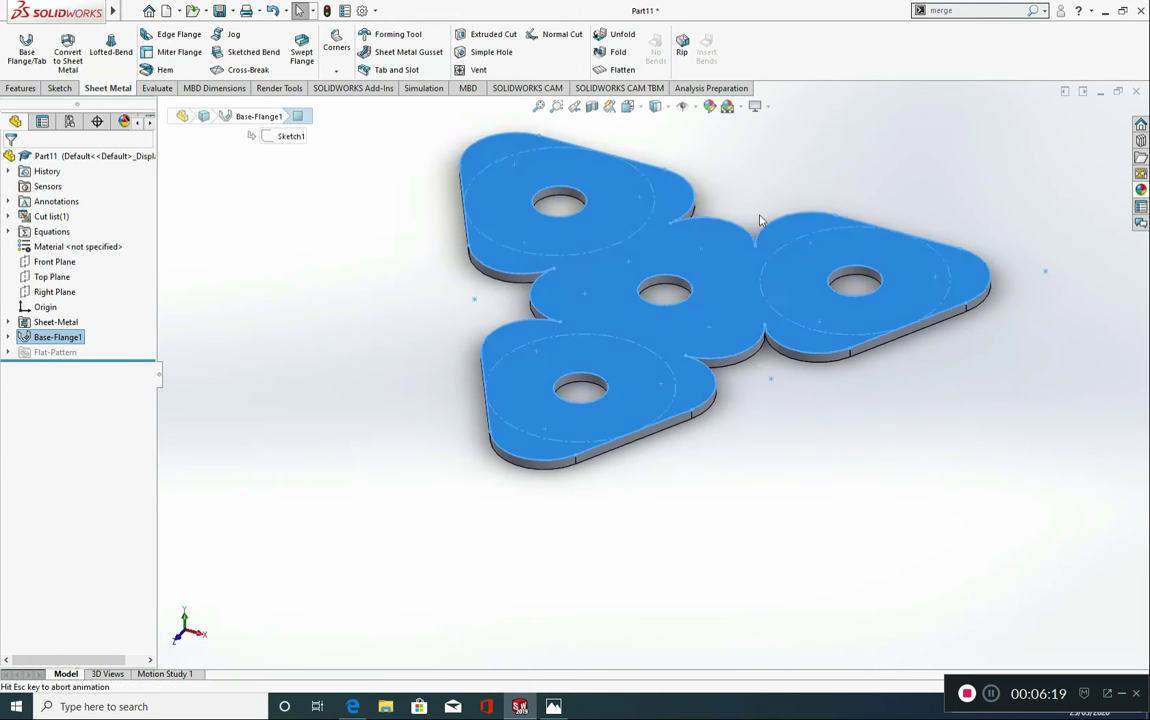
{"action": "left_click", "coordinate": [59, 88]}
{"action": "left_click", "coordinate": [91, 38]}
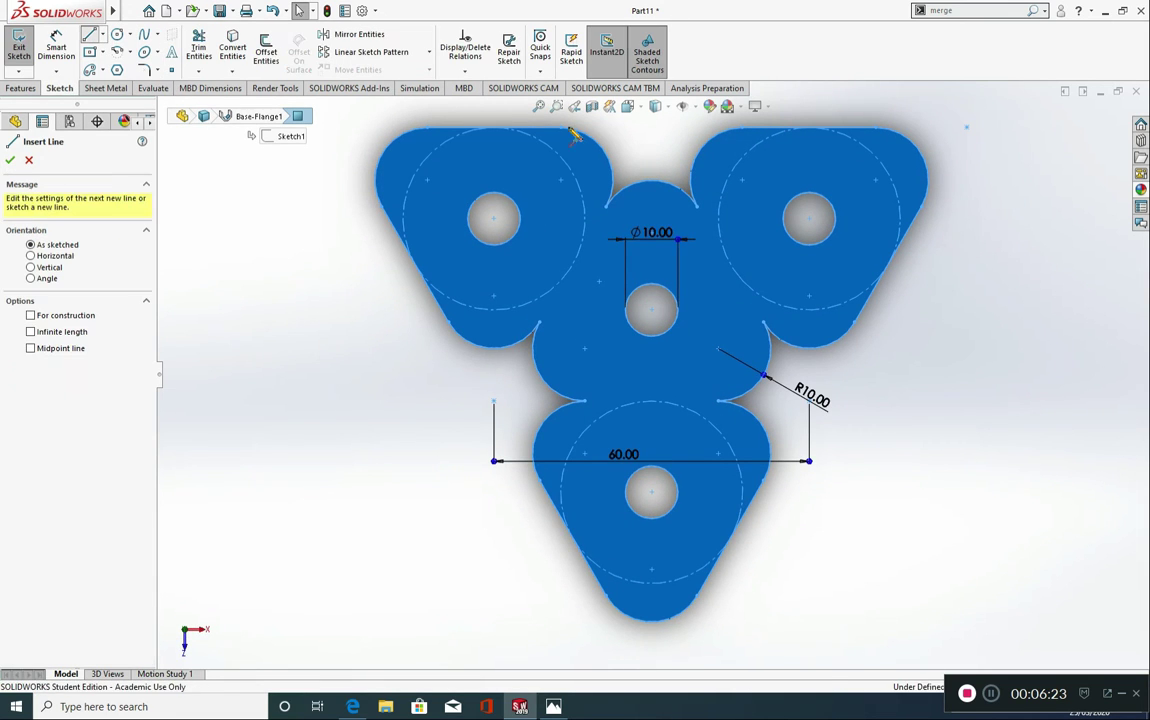
{"action": "left_click", "coordinate": [604, 205]}
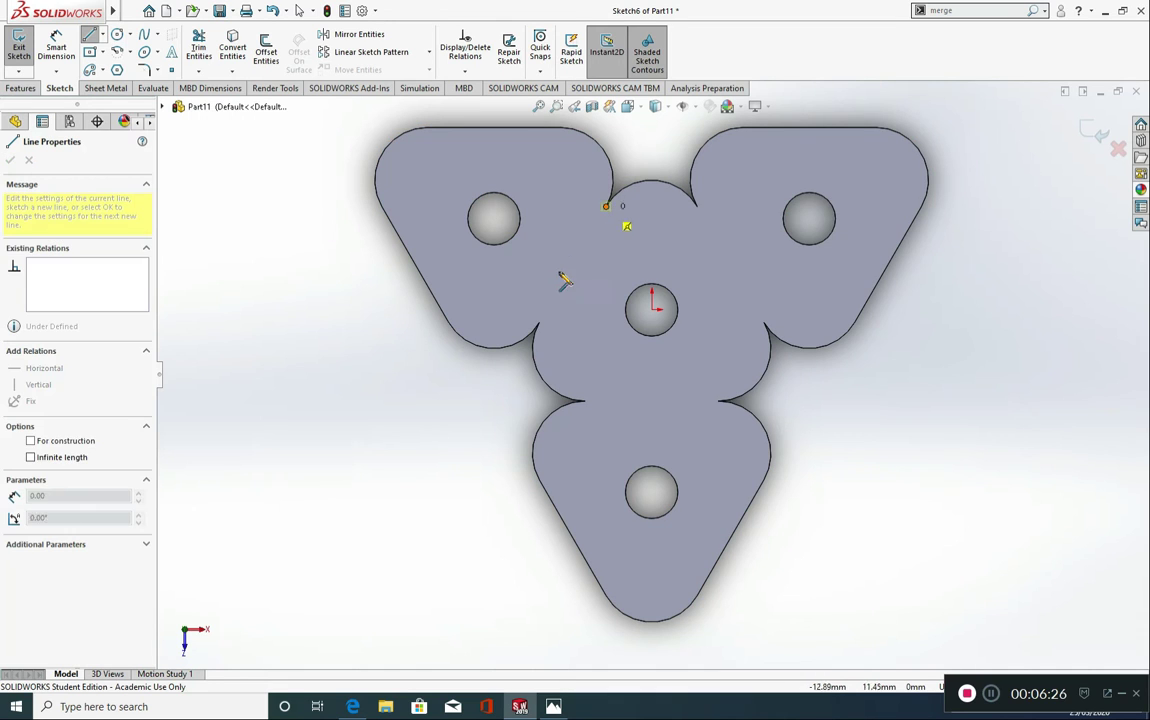
{"action": "left_click", "coordinate": [540, 322]}
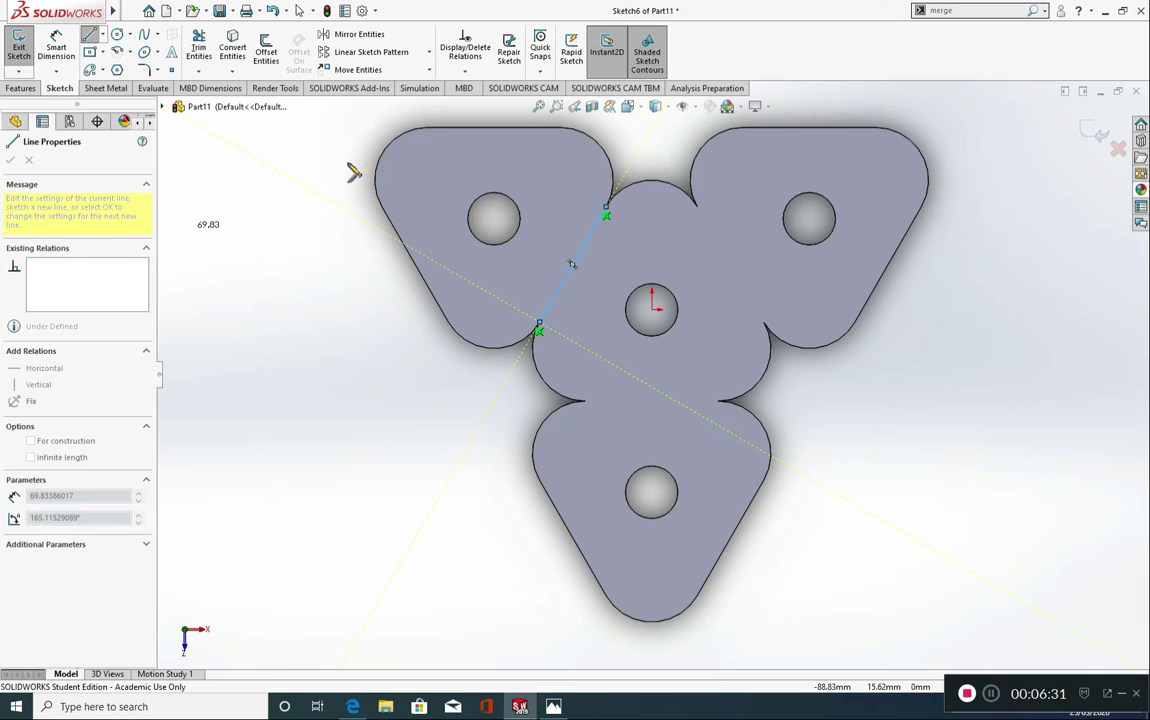
{"action": "left_click", "coordinate": [1087, 131]}
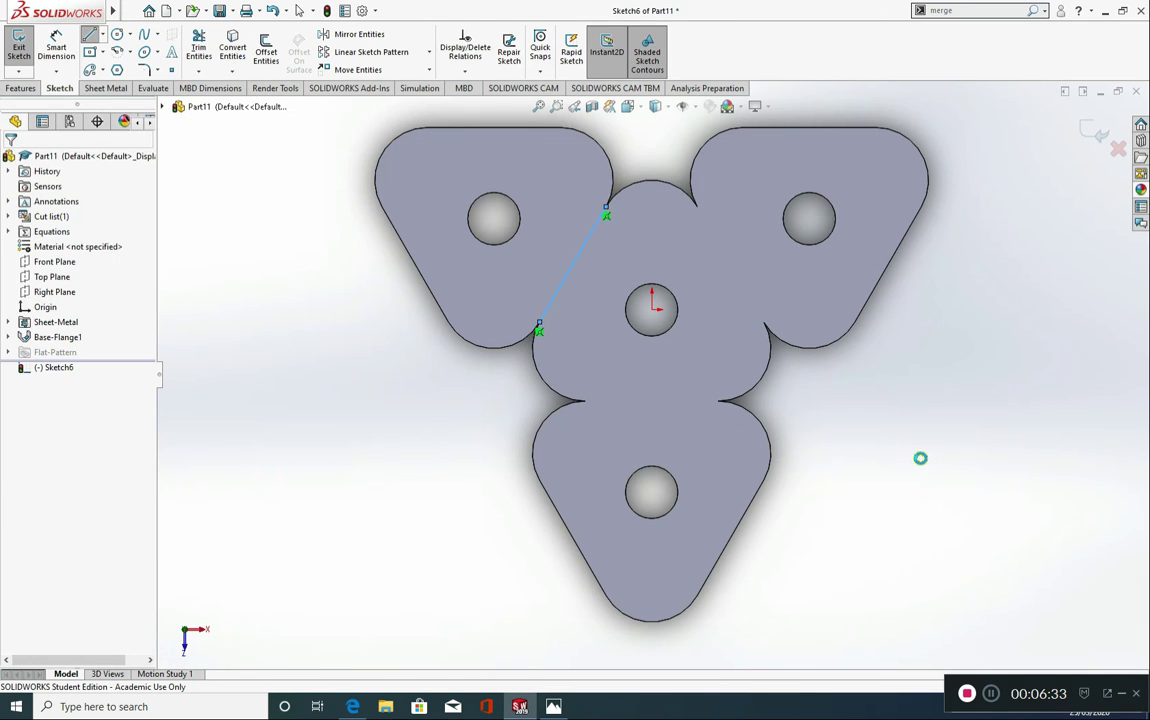
Start a Sketched Bend from the upper-left bend line, with the central triangle's side as the fixed face.
{"action": "middle_click_drag", "start_coordinate": [919, 465], "coordinate": [916, 408]}
{"action": "scroll", "coordinate": [917, 407], "scroll_direction": "down", "scroll_amount": 1}
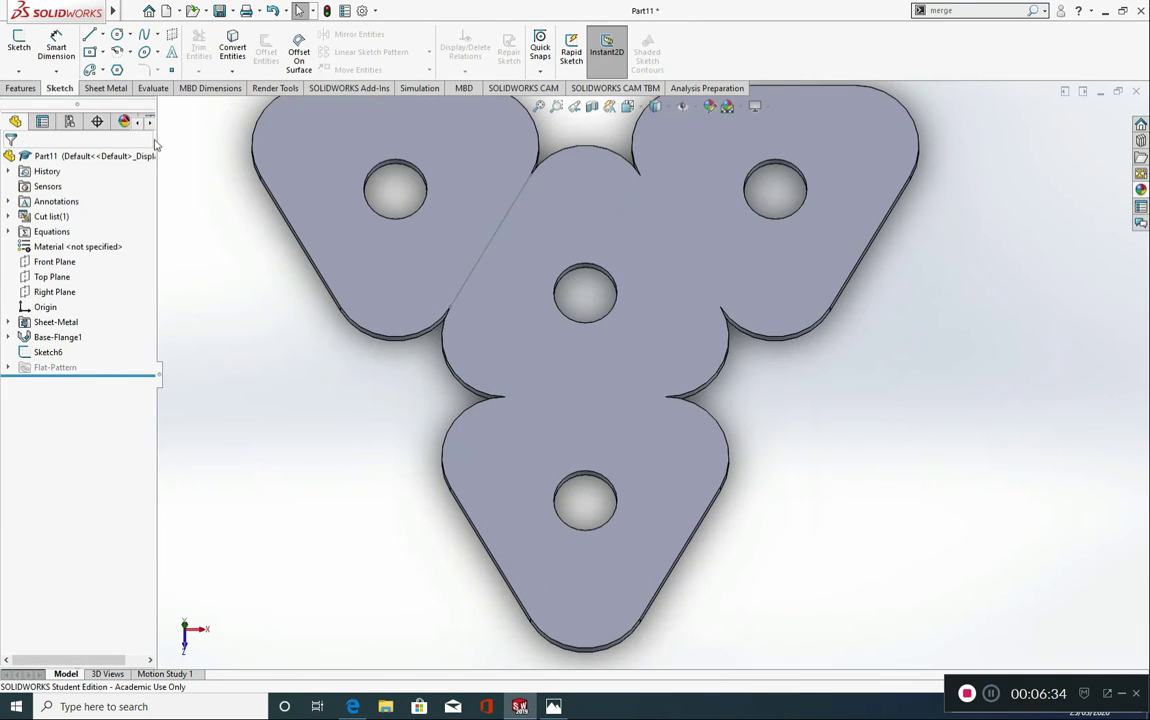
{"action": "left_click", "coordinate": [106, 88]}
{"action": "scroll", "coordinate": [392, 440], "scroll_direction": "up", "scroll_amount": 2}
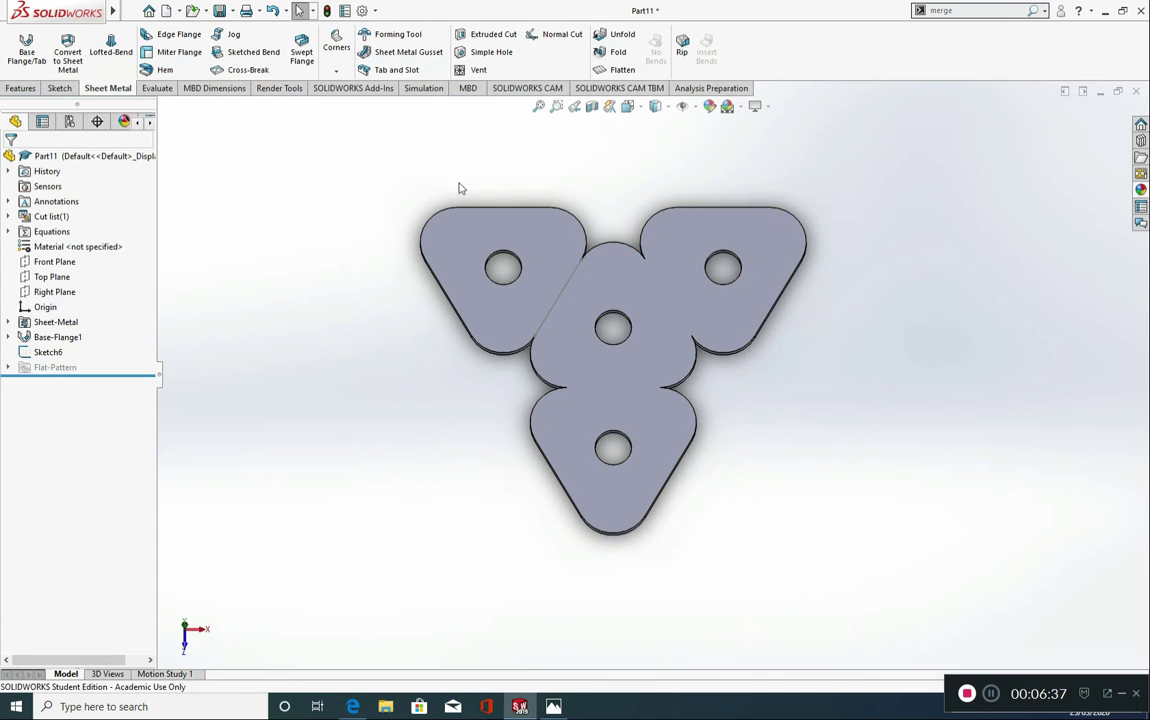
{"action": "left_click", "coordinate": [250, 60]}
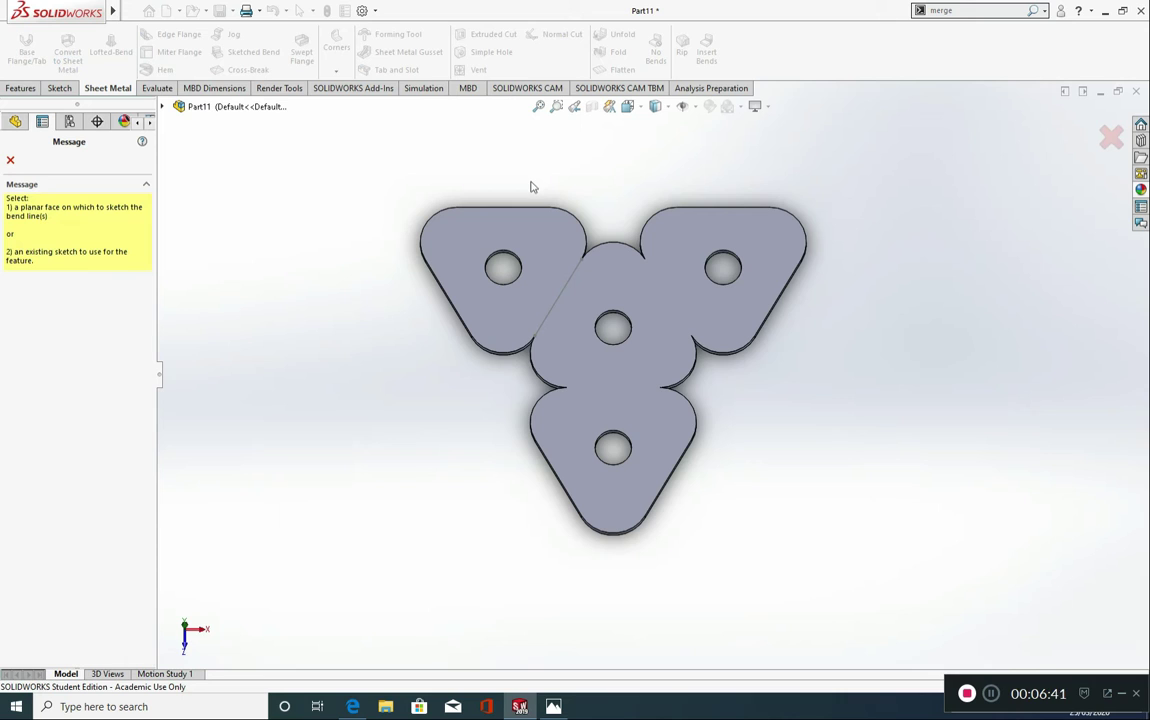
{"action": "left_click", "coordinate": [563, 296]}
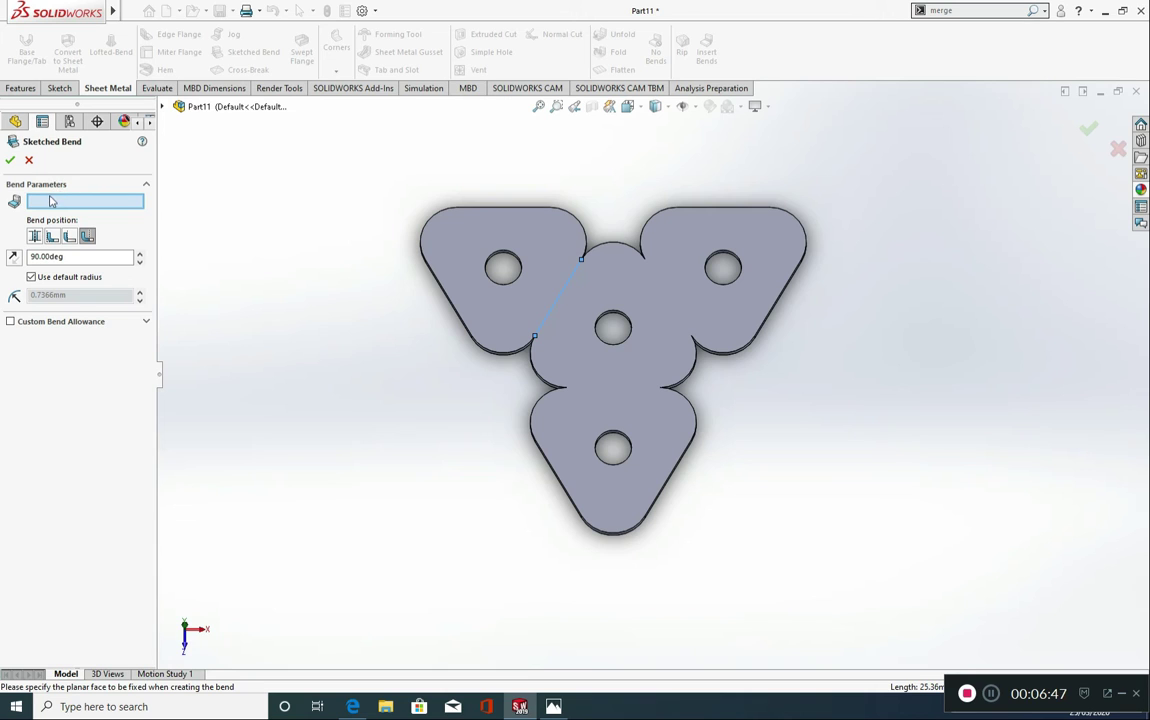
{"action": "left_click", "coordinate": [578, 313]}
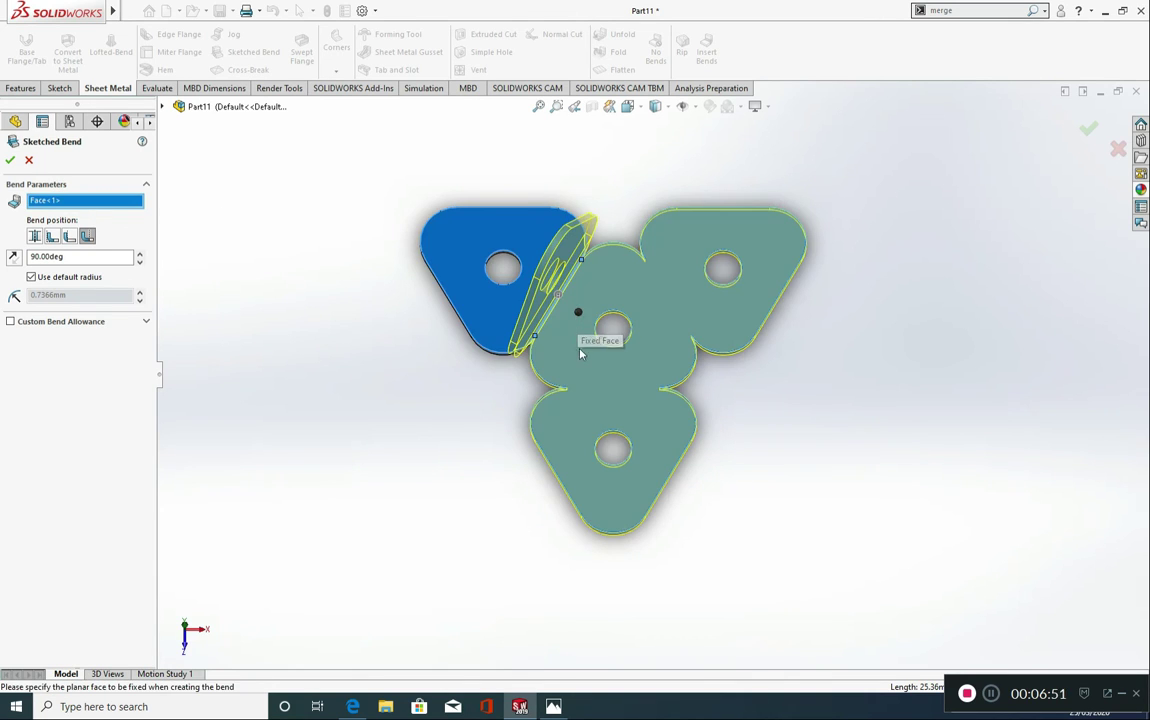
{"action": "middle_click_drag", "start_coordinate": [580, 351], "coordinate": [599, 314]}
{"action": "scroll", "coordinate": [570, 290], "scroll_direction": "down", "scroll_amount": 4}
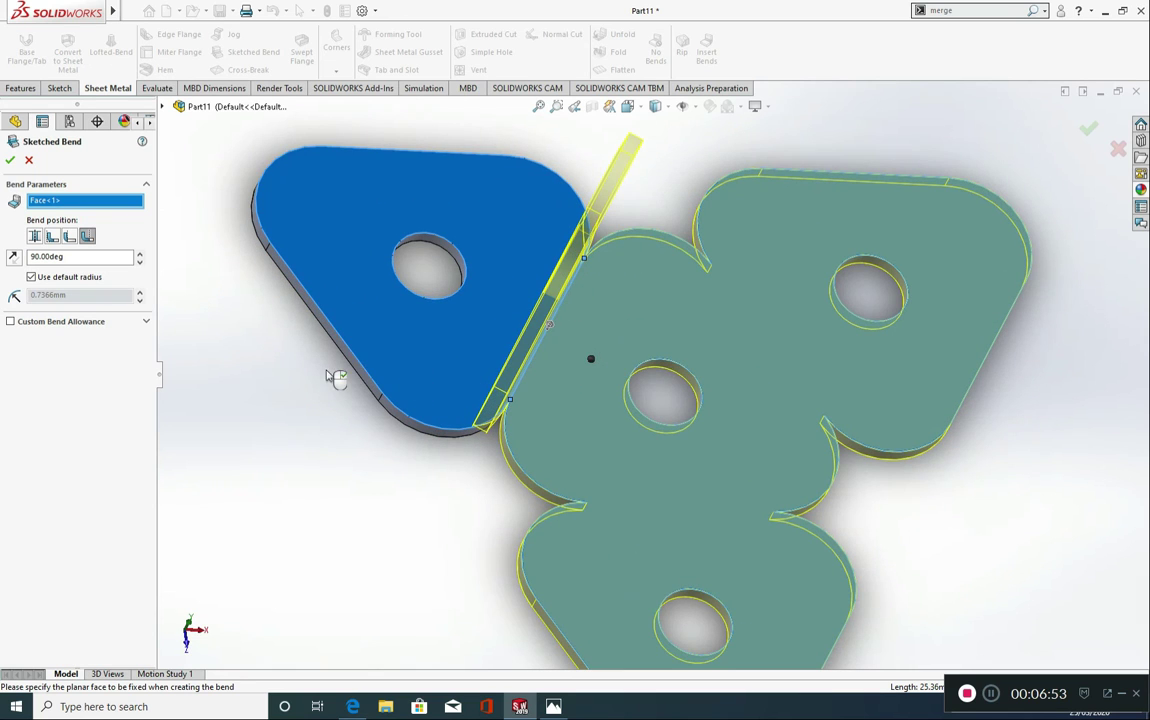
Set the bend angle to 45 degrees with the Bend Outside position and create the upper-left triangle's bend.
{"action": "double_click", "coordinate": [62, 258]}
{"action": "type", "text": "45"}
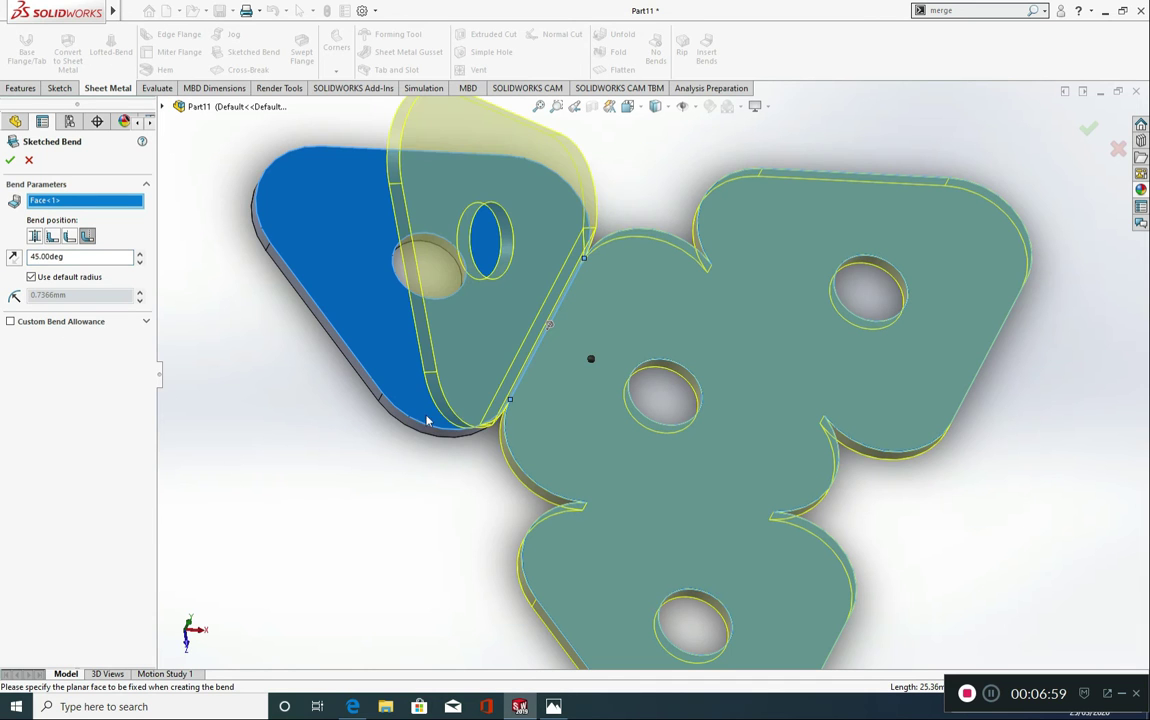
{"action": "scroll", "coordinate": [439, 420], "scroll_direction": "down", "scroll_amount": 4}
{"action": "mouse_move", "coordinate": [557, 488]}
{"action": "middle_mouse_down"}
{"action": "mouse_move", "coordinate": [596, 357]}
{"action": "mouse_move", "coordinate": [500, 413]}
{"action": "middle_mouse_up"}
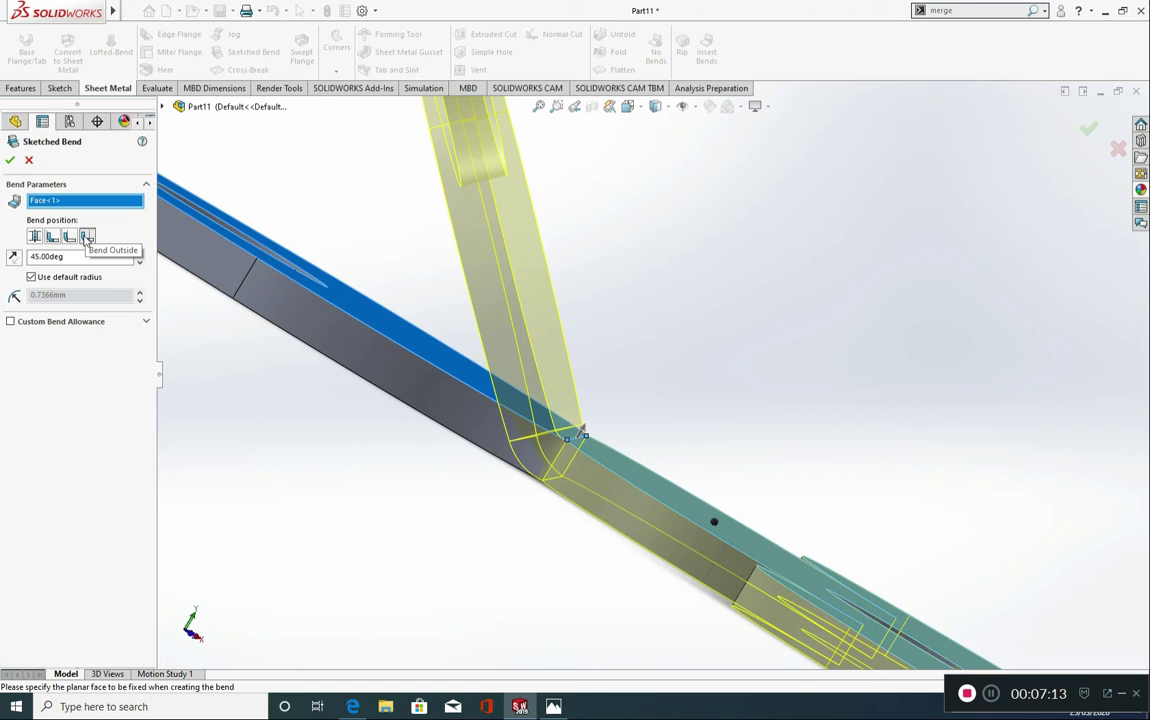
{"action": "left_click", "coordinate": [10, 161]}
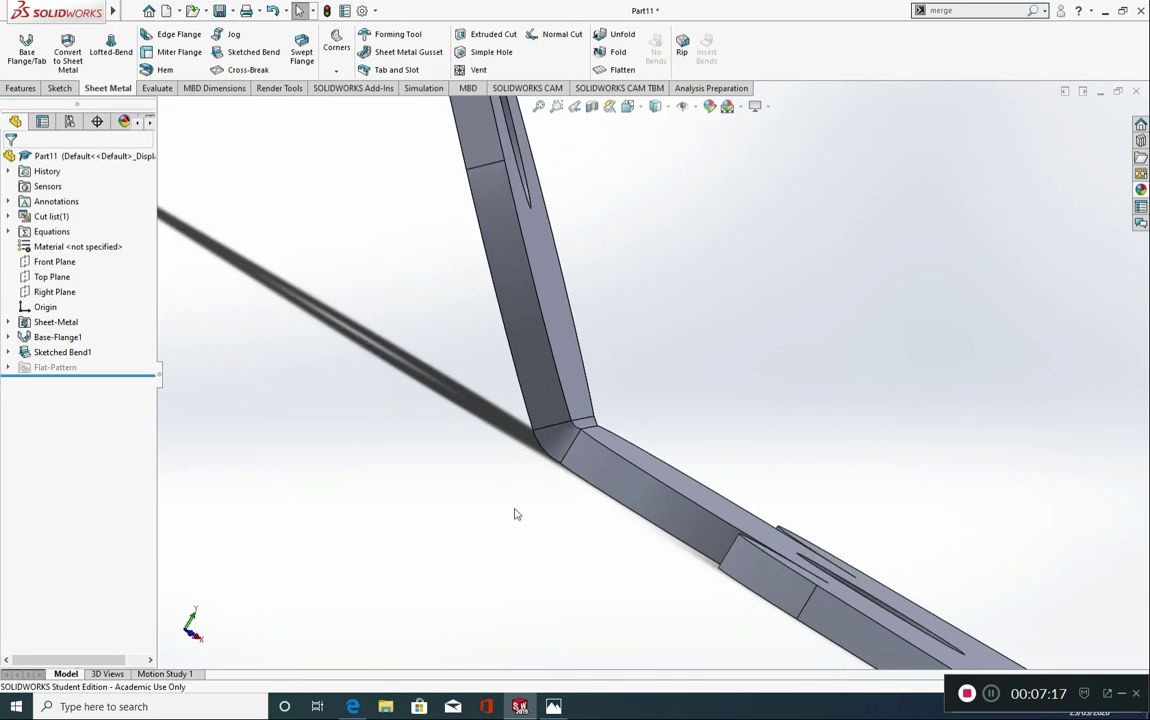
{"action": "scroll", "coordinate": [588, 511], "scroll_direction": "down", "scroll_amount": 5}
{"action": "middle_click_drag", "start_coordinate": [590, 452], "coordinate": [624, 506]}
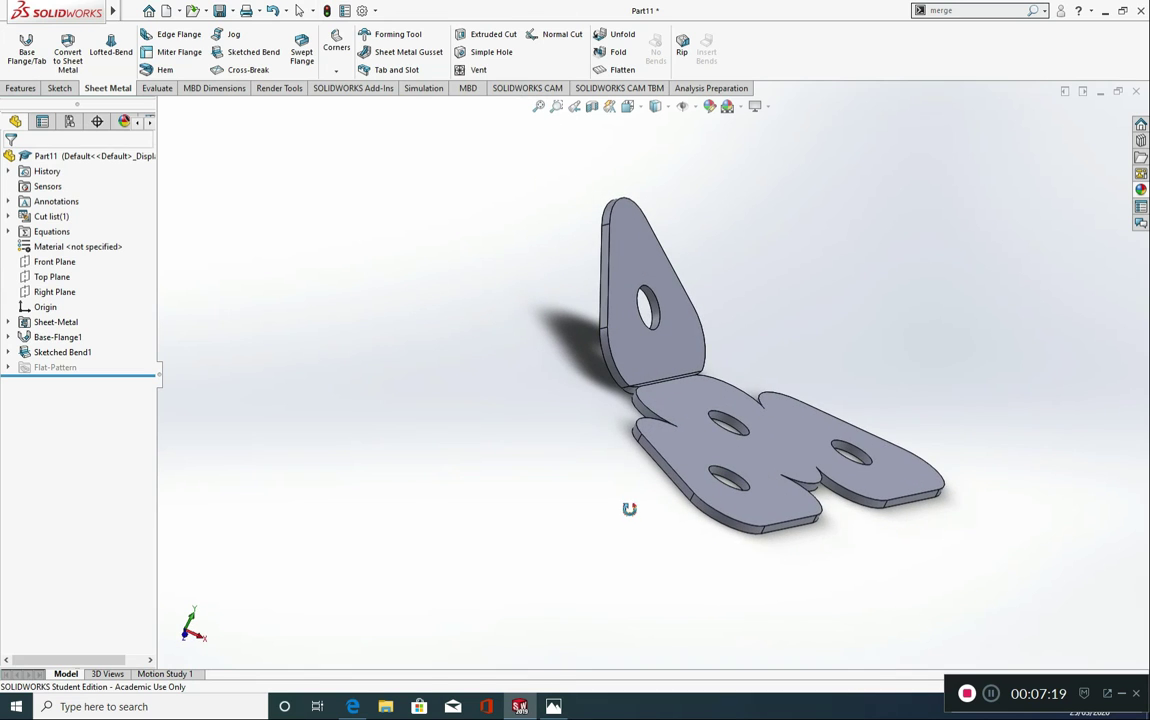
{"action": "scroll", "coordinate": [693, 514], "scroll_direction": "up", "scroll_amount": 5}
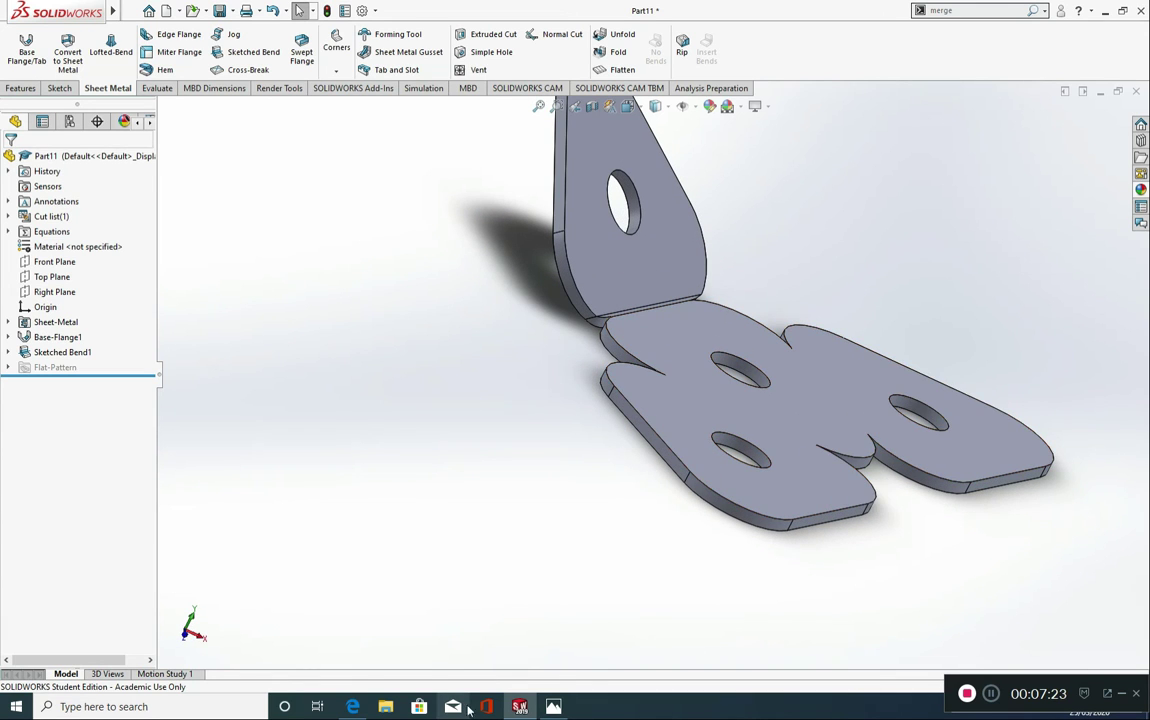
Check the reference picture and sketch a bend line on the flange's top face between the two notches of the upper-right triangle.
{"action": "left_click", "coordinate": [553, 706]}
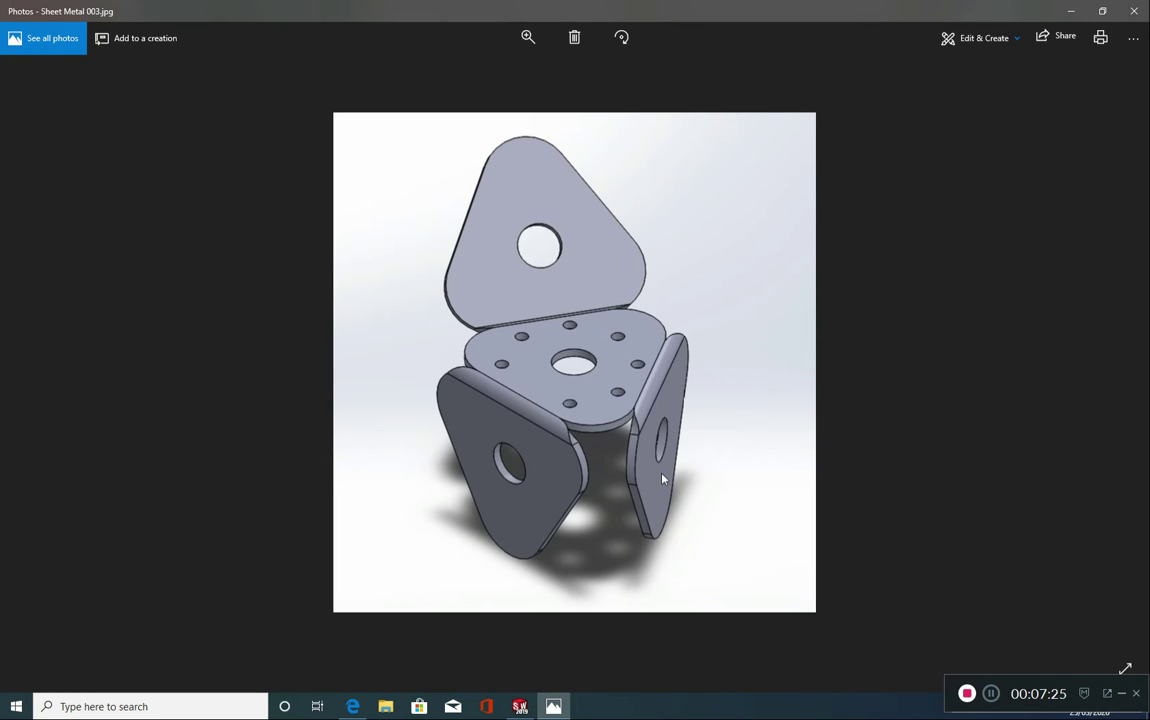
{"action": "left_click", "coordinate": [520, 706]}
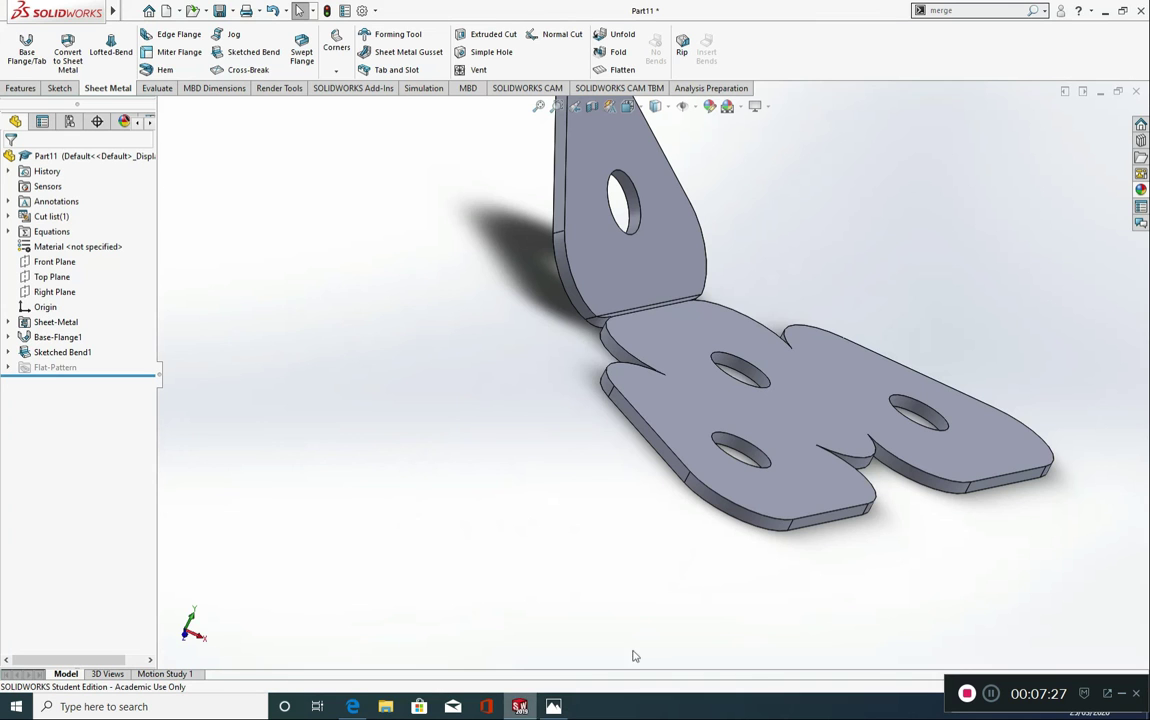
{"action": "left_click", "coordinate": [806, 398]}
{"action": "left_click", "coordinate": [928, 356]}
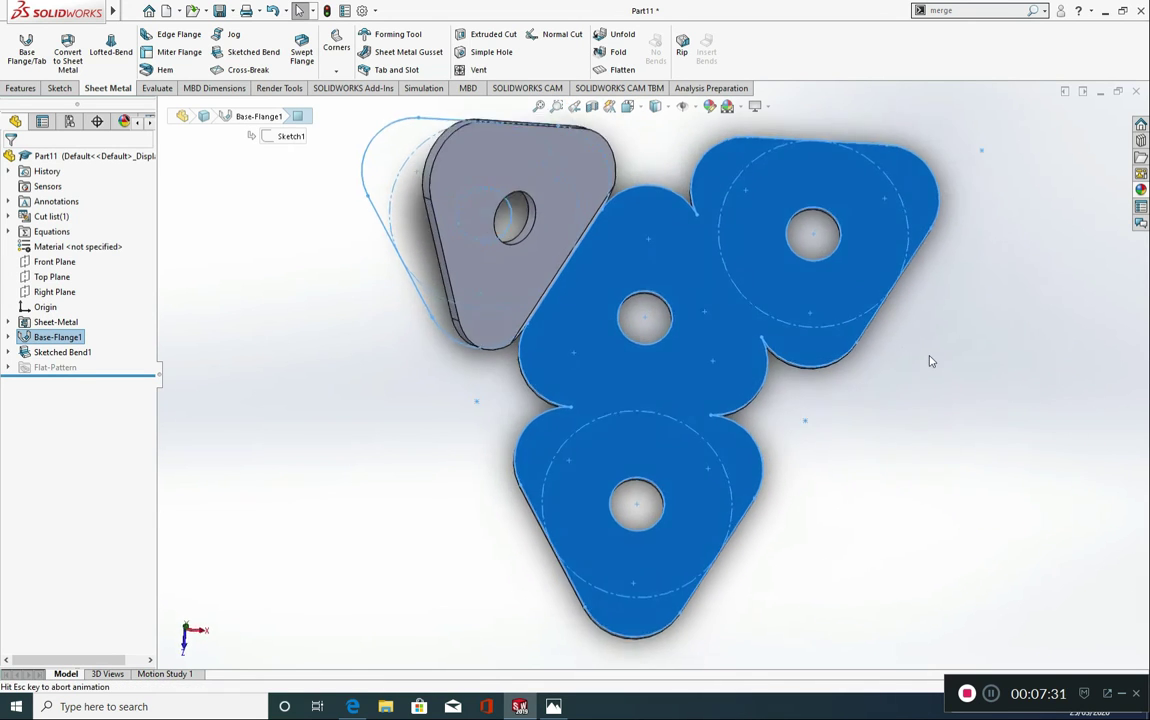
{"action": "left_click", "coordinate": [59, 88]}
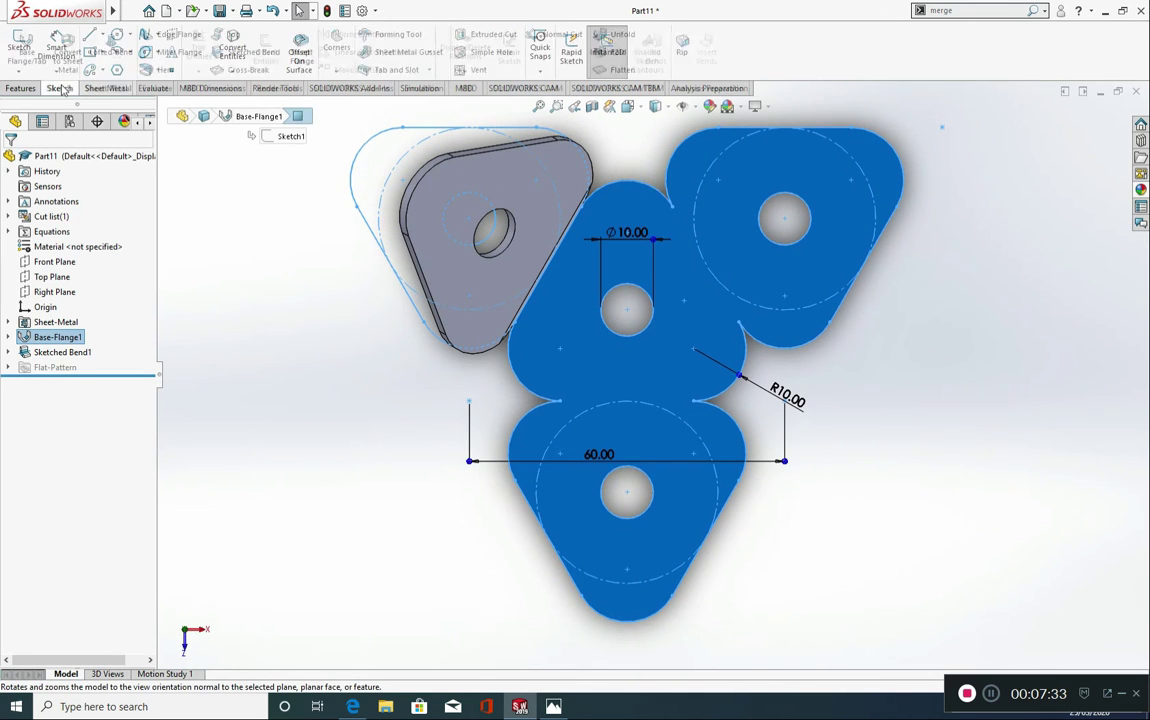
{"action": "left_click", "coordinate": [90, 33]}
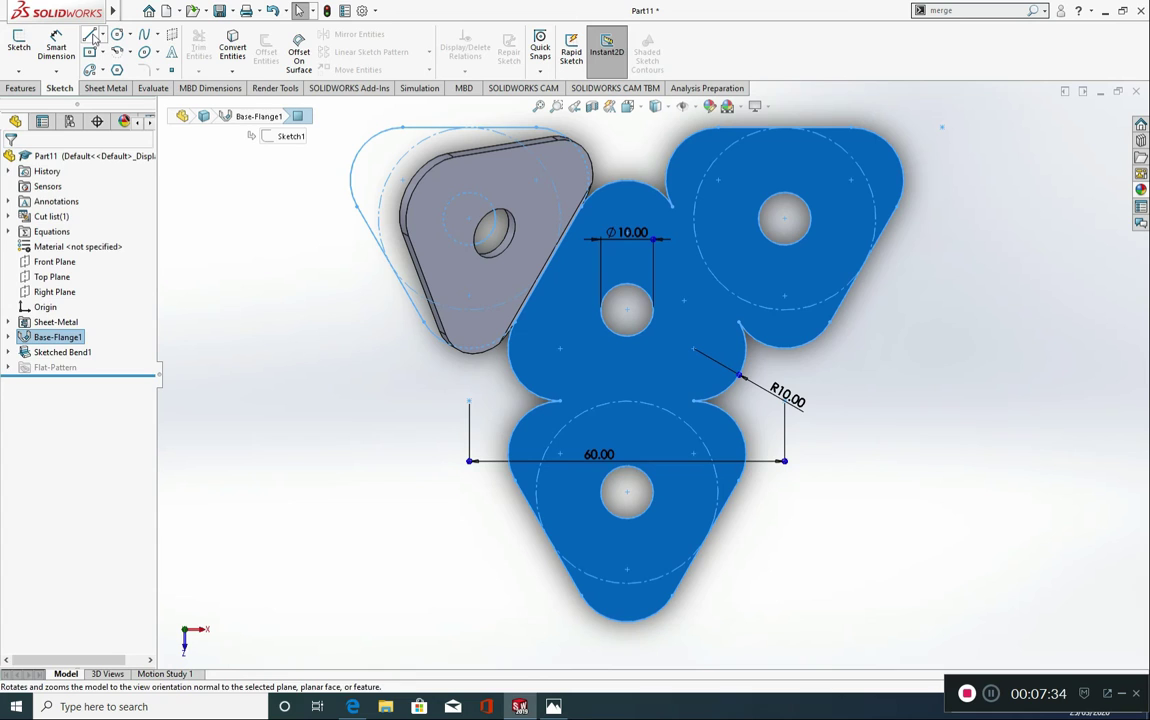
{"action": "left_click", "coordinate": [671, 206]}
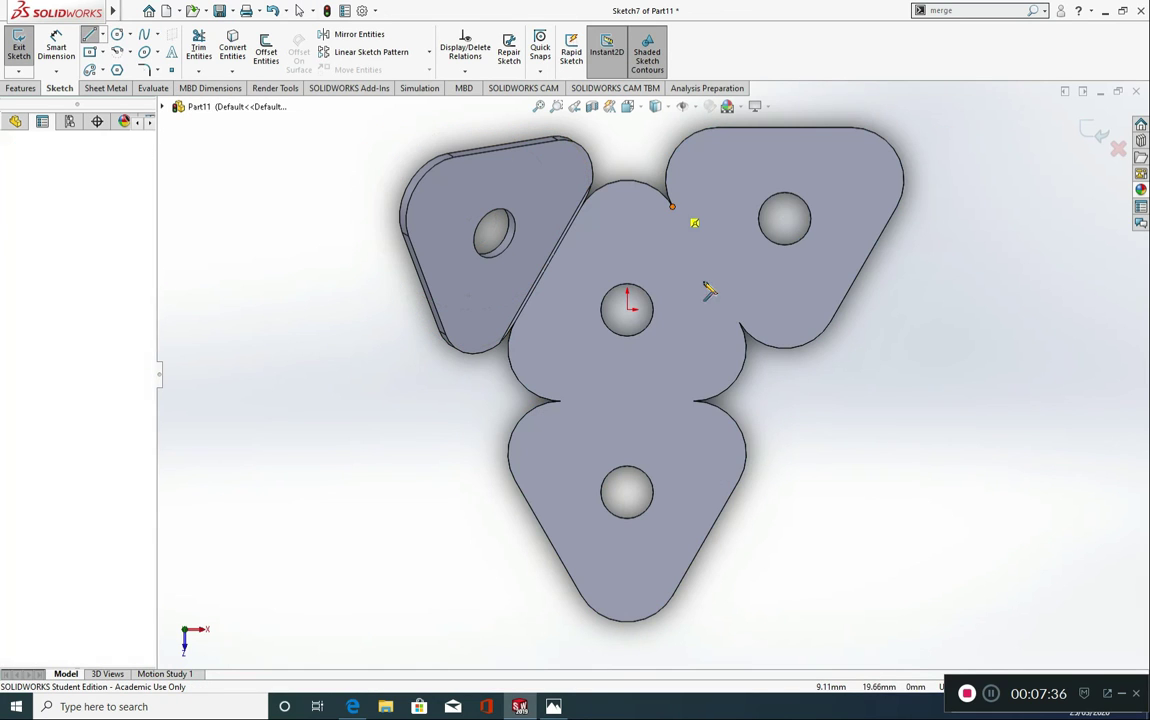
{"action": "left_click", "coordinate": [739, 327]}
{"action": "key", "text": "Escape"}
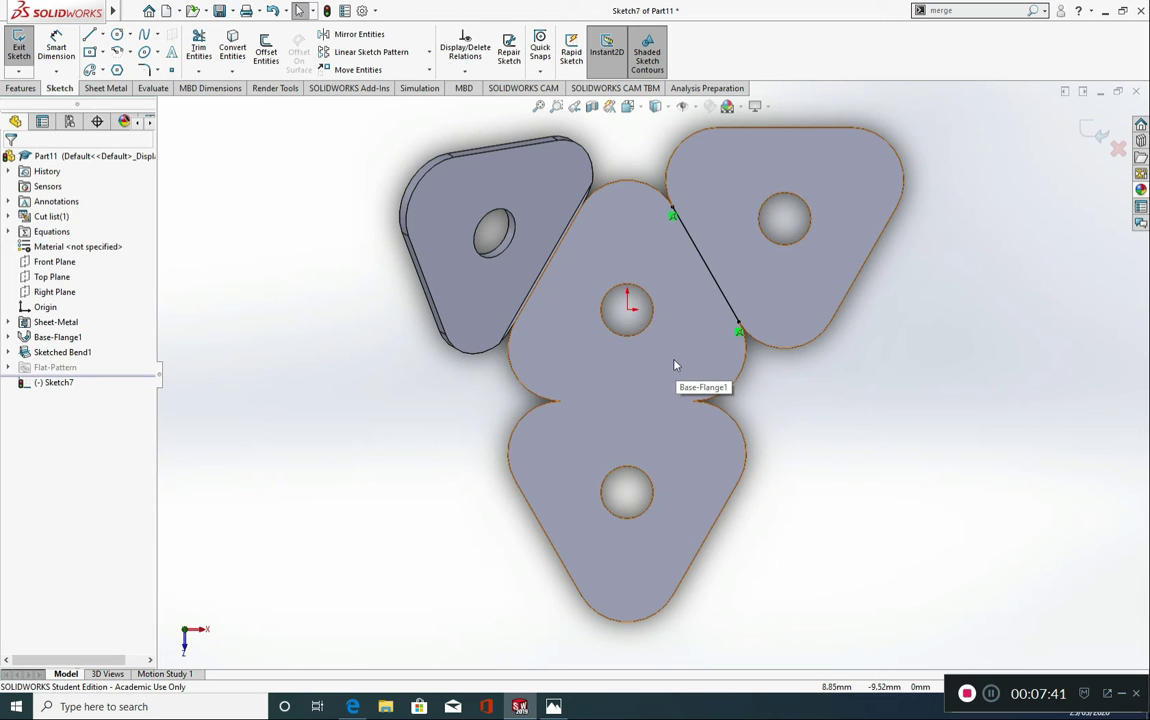
Add a horizontal bend line to the same sketch between the two notches of the lower triangle.
{"action": "key", "text": "l"}
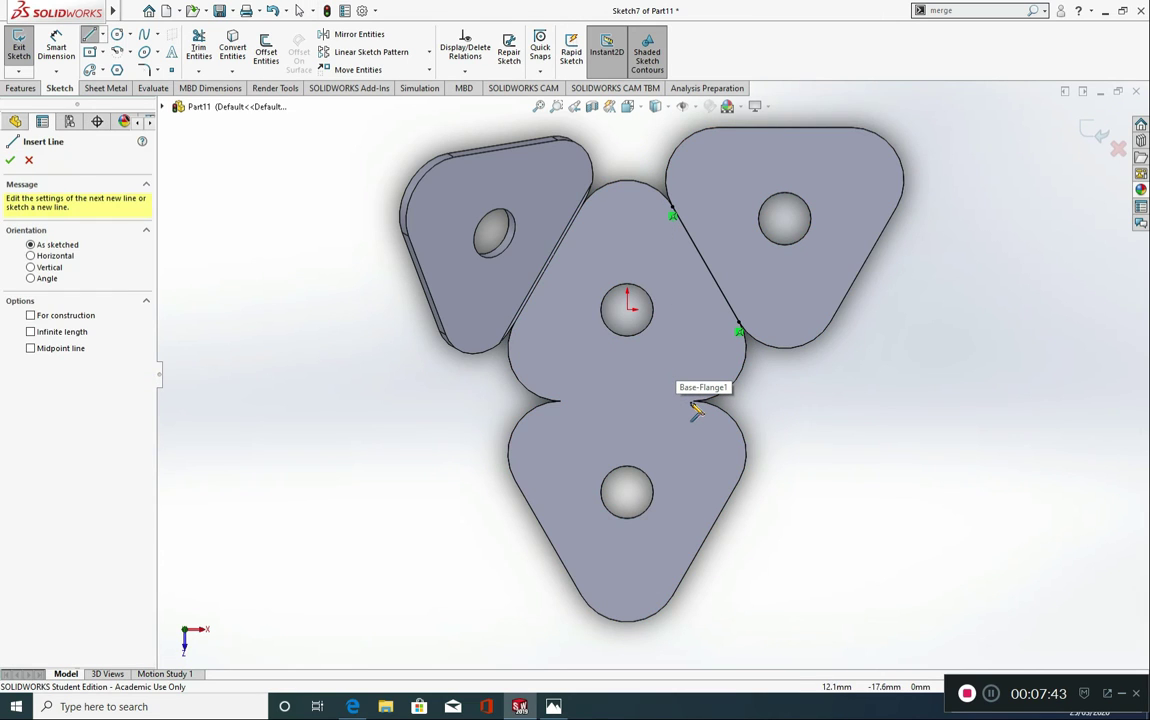
{"action": "left_click", "coordinate": [693, 402]}
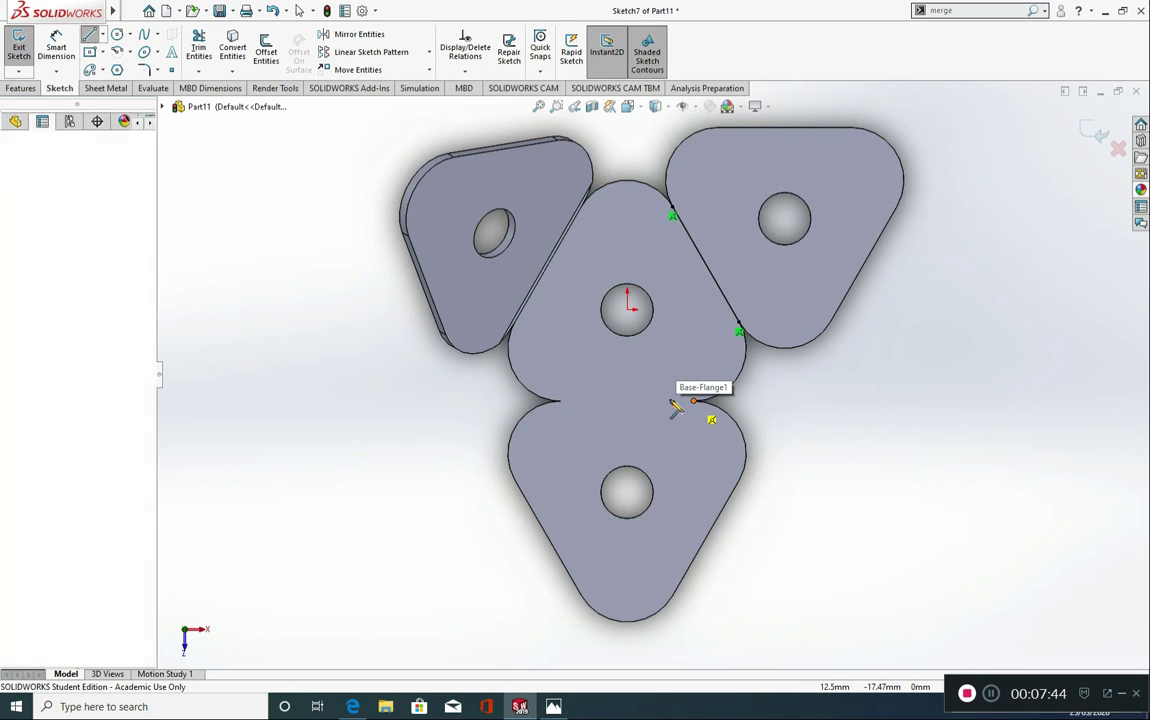
{"action": "left_click", "coordinate": [560, 402]}
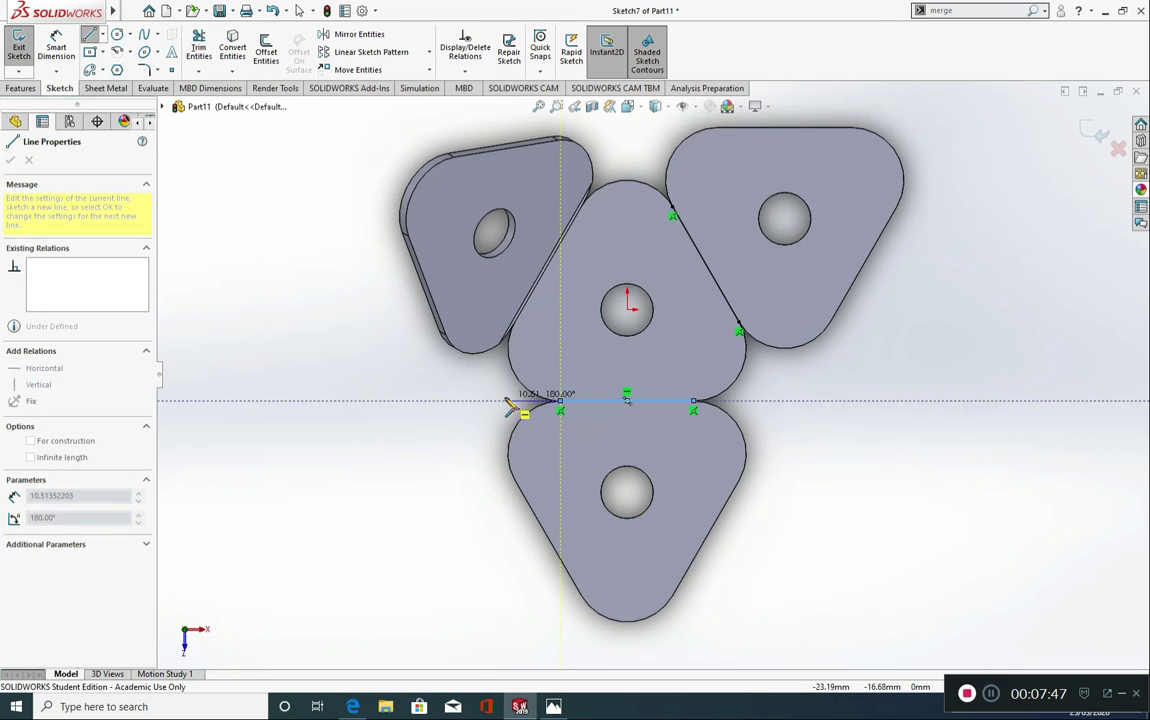
{"action": "key", "text": "Escape"}
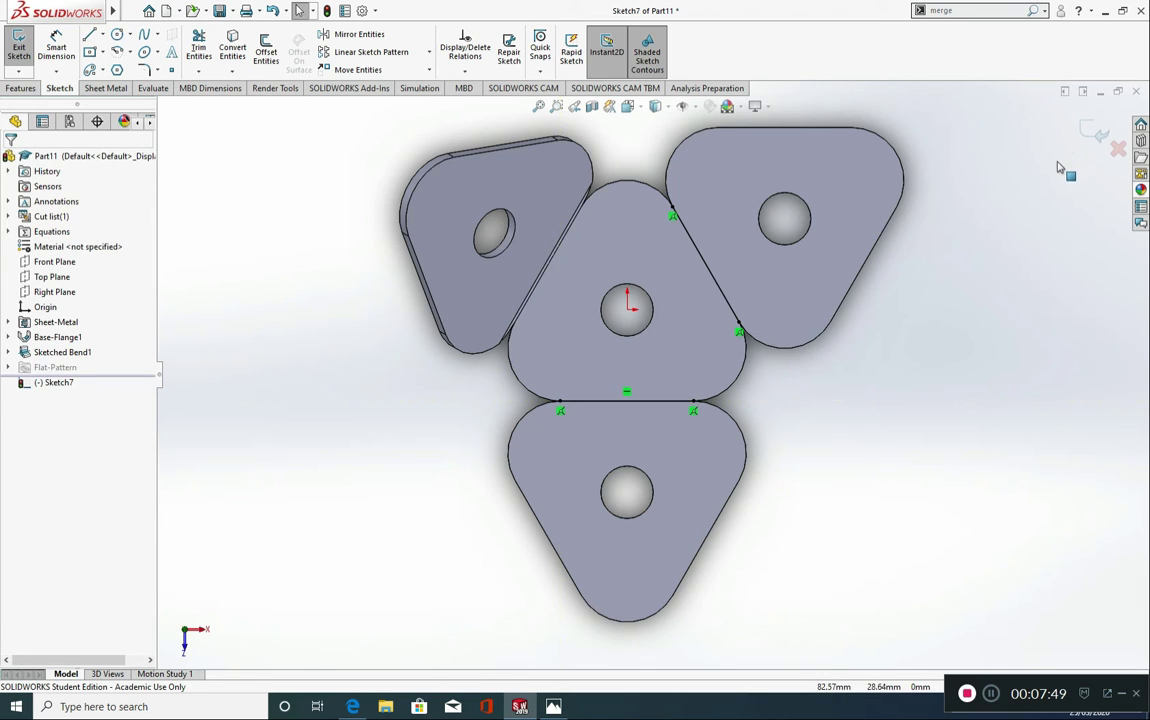
Create a 90-degree Sketched Bend from both lines, fixing the central triangle, using Bend Outside, and reversing the direction so both flanges fold downward.
{"action": "left_click", "coordinate": [101, 89]}
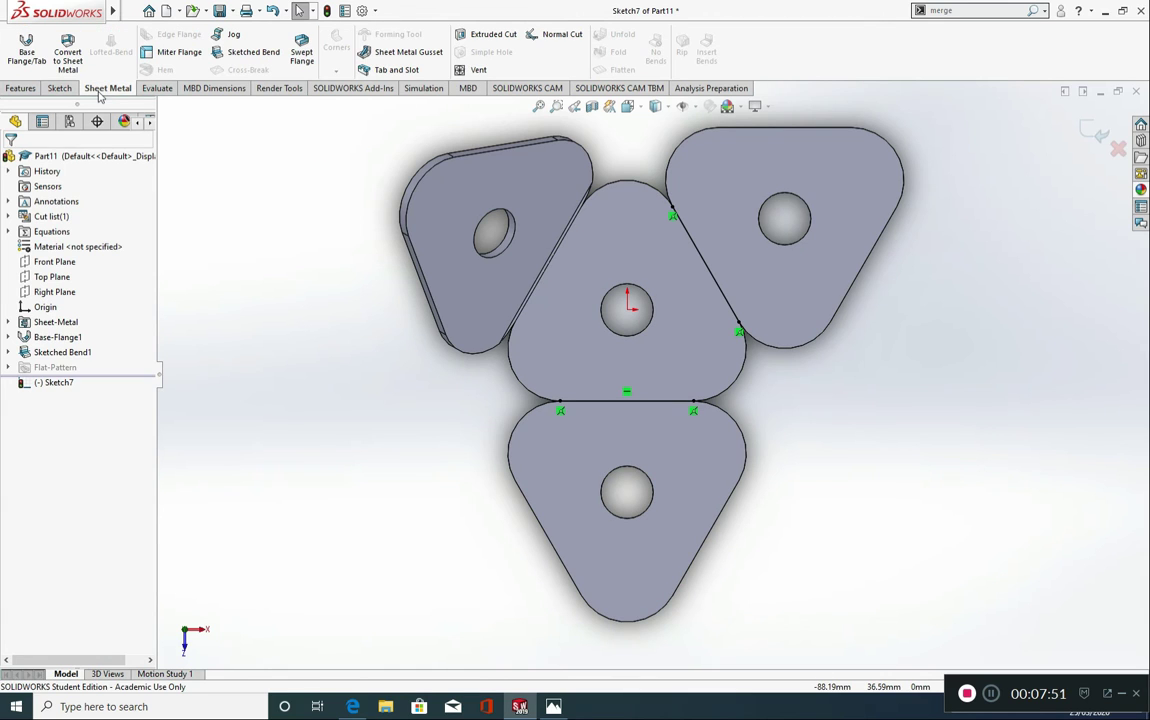
{"action": "left_click", "coordinate": [237, 60]}
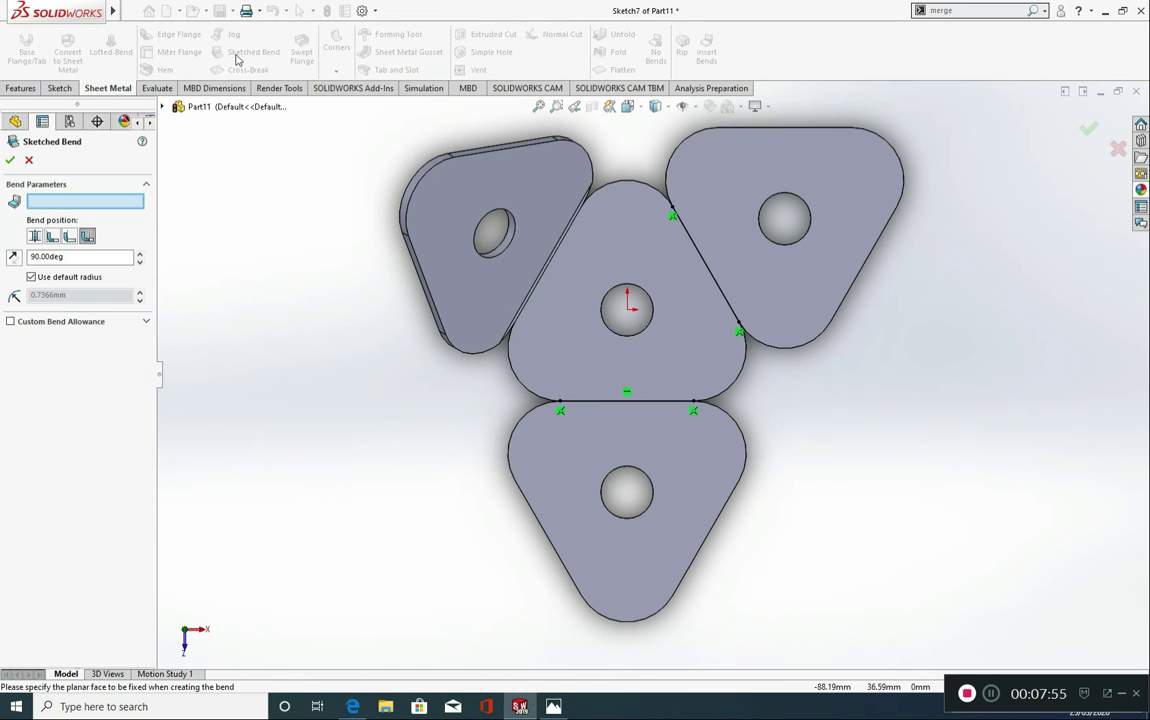
{"action": "left_click", "coordinate": [591, 366]}
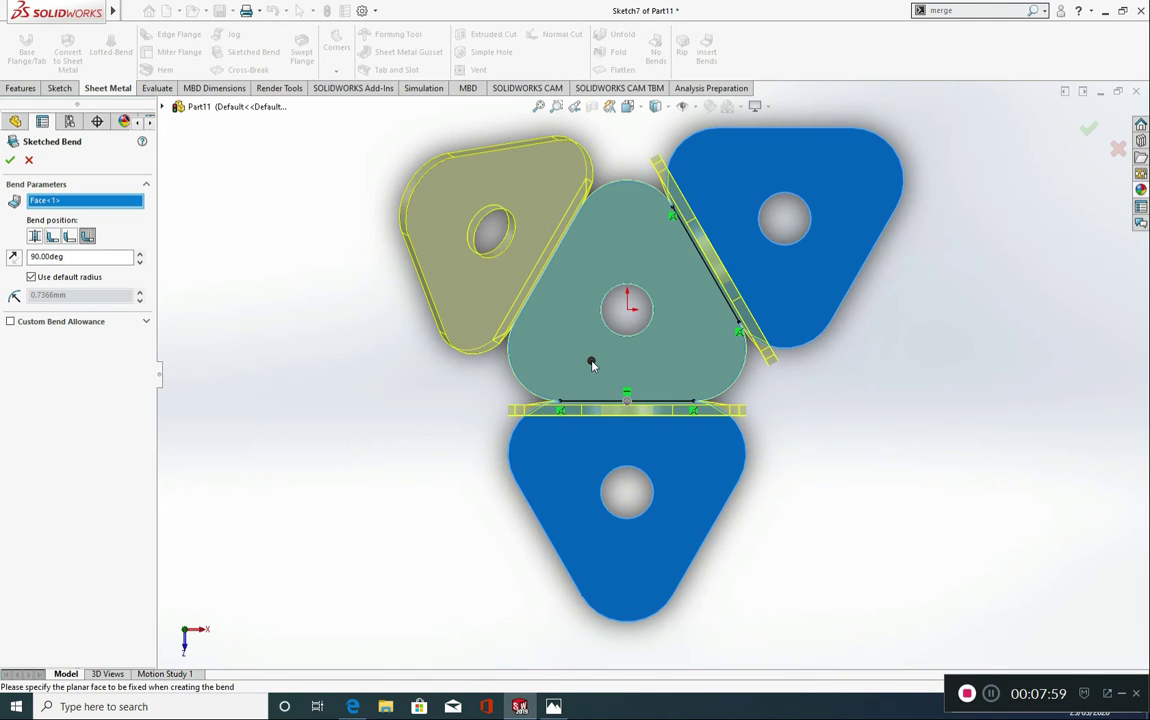
{"action": "middle_click_drag", "start_coordinate": [827, 532], "coordinate": [724, 415]}
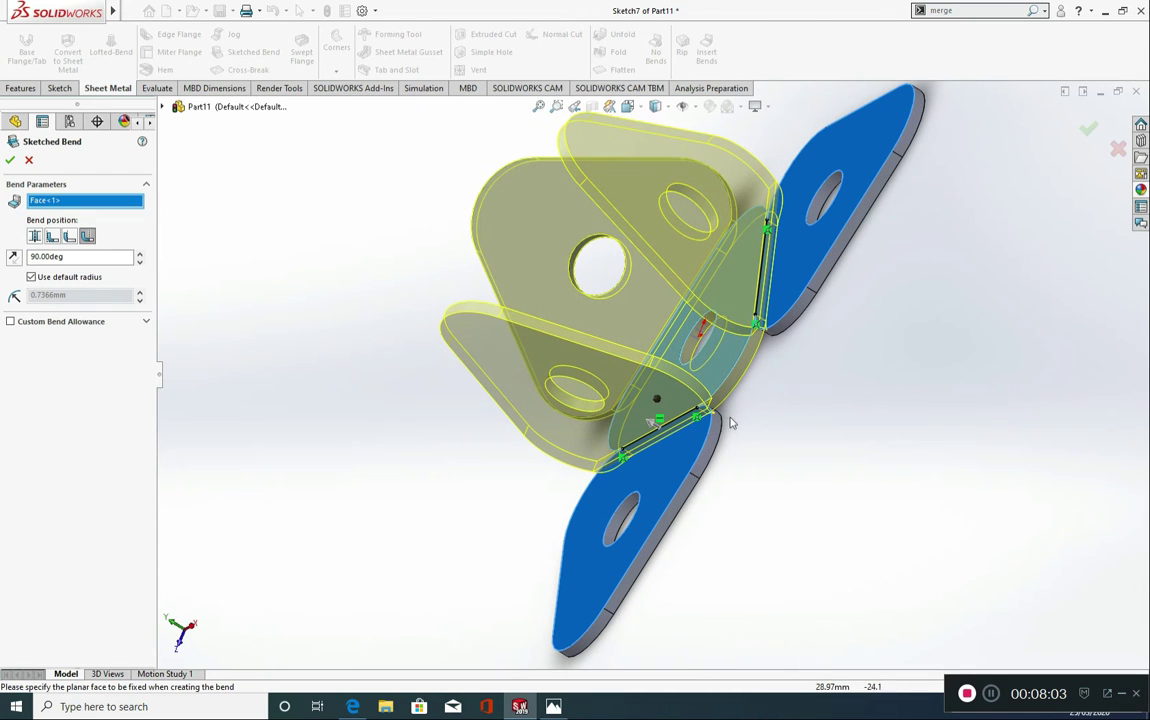
{"action": "left_click", "coordinate": [15, 257]}
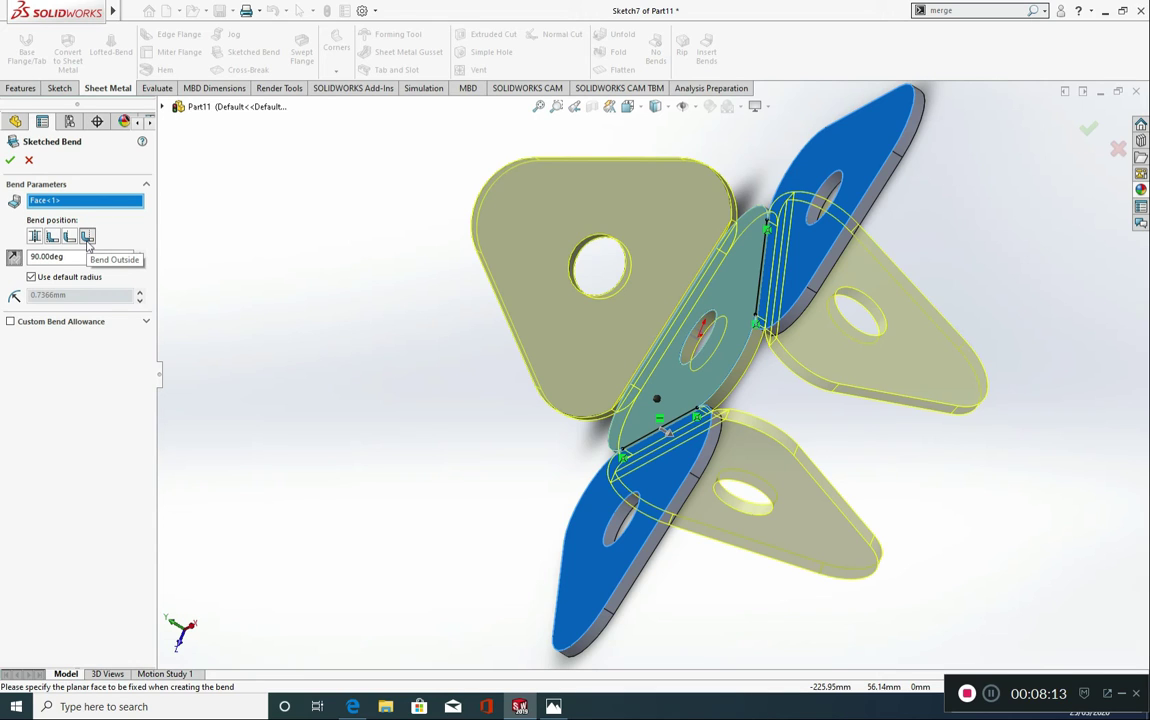
{"action": "left_click", "coordinate": [9, 162]}
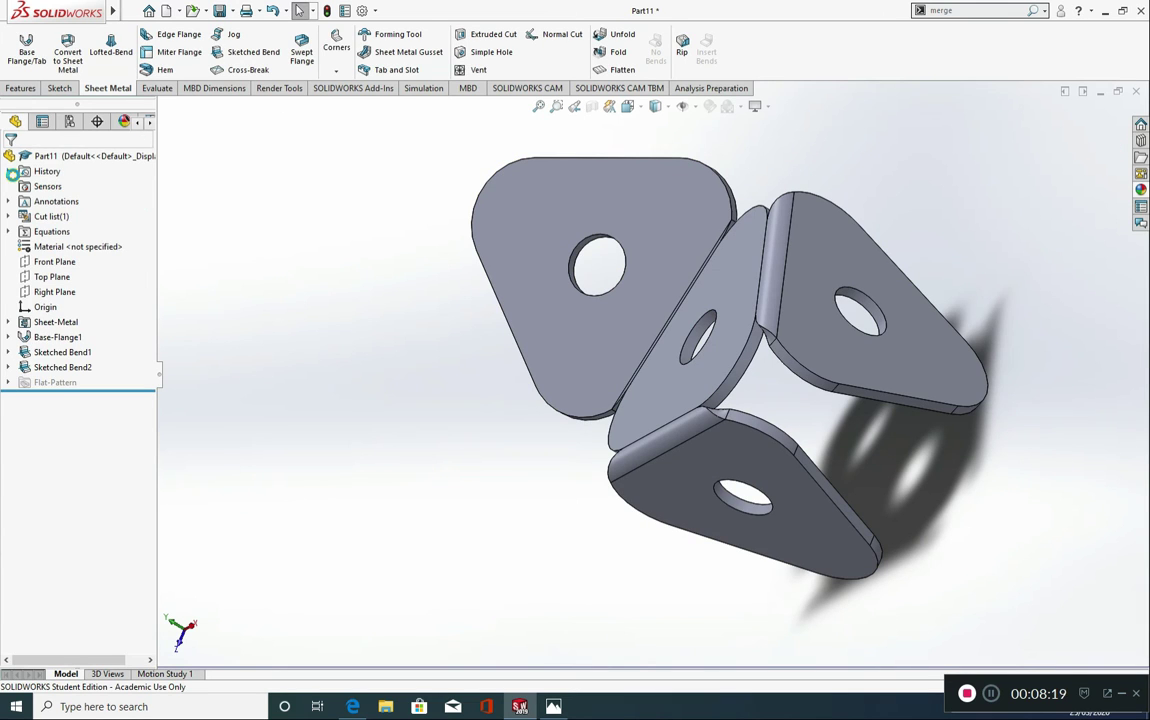
Compare the isometric view with the reference picture and sketch a circle about 3.6 mm in diameter on the central triangle, directly above its hole.
{"action": "key", "text": "ctrl+7"}
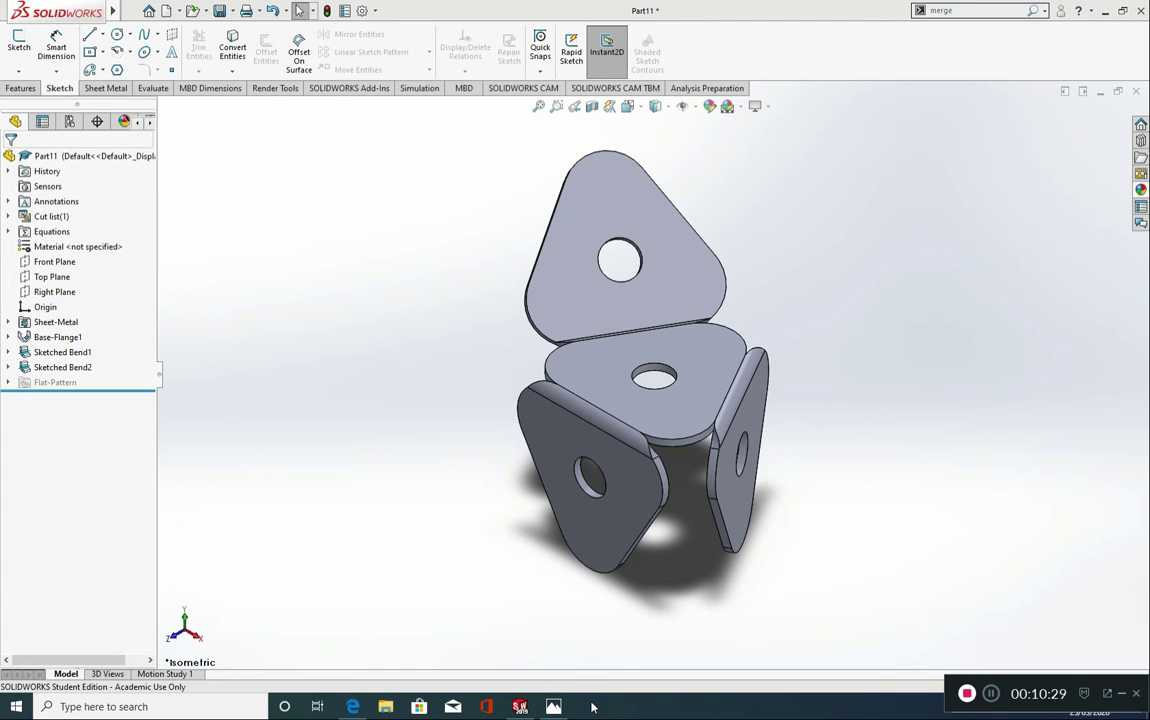
{"action": "left_click", "coordinate": [553, 706]}
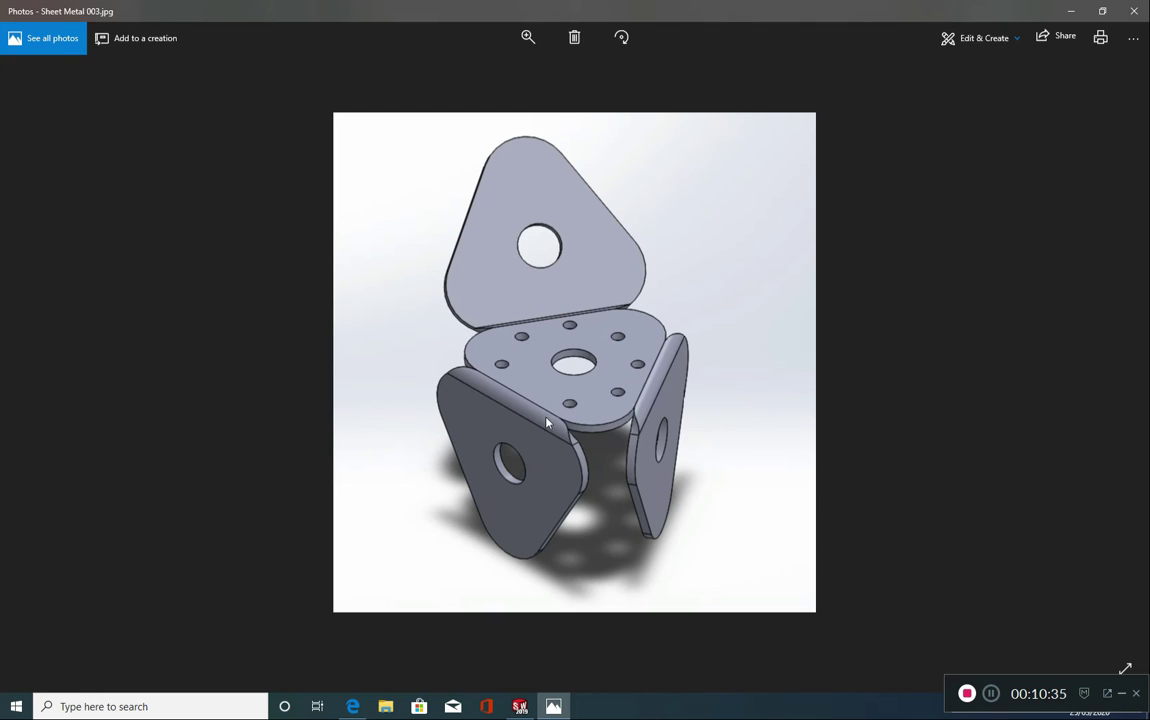
{"action": "left_click", "coordinate": [521, 706]}
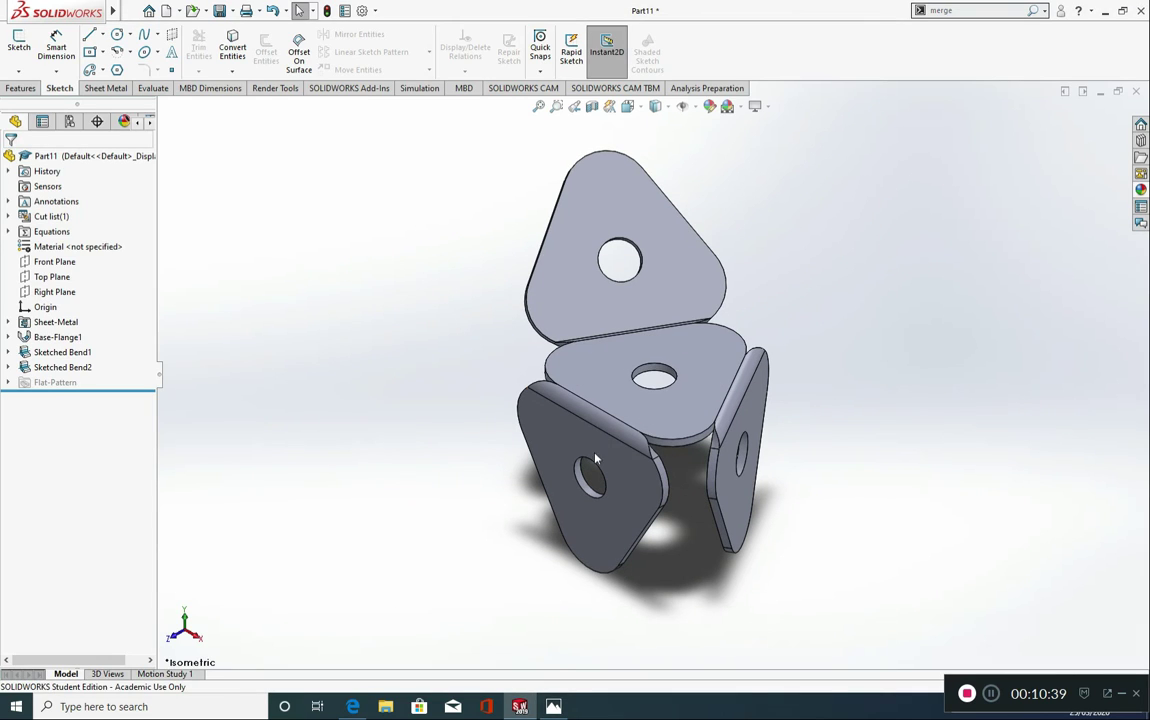
{"action": "left_click", "coordinate": [618, 372]}
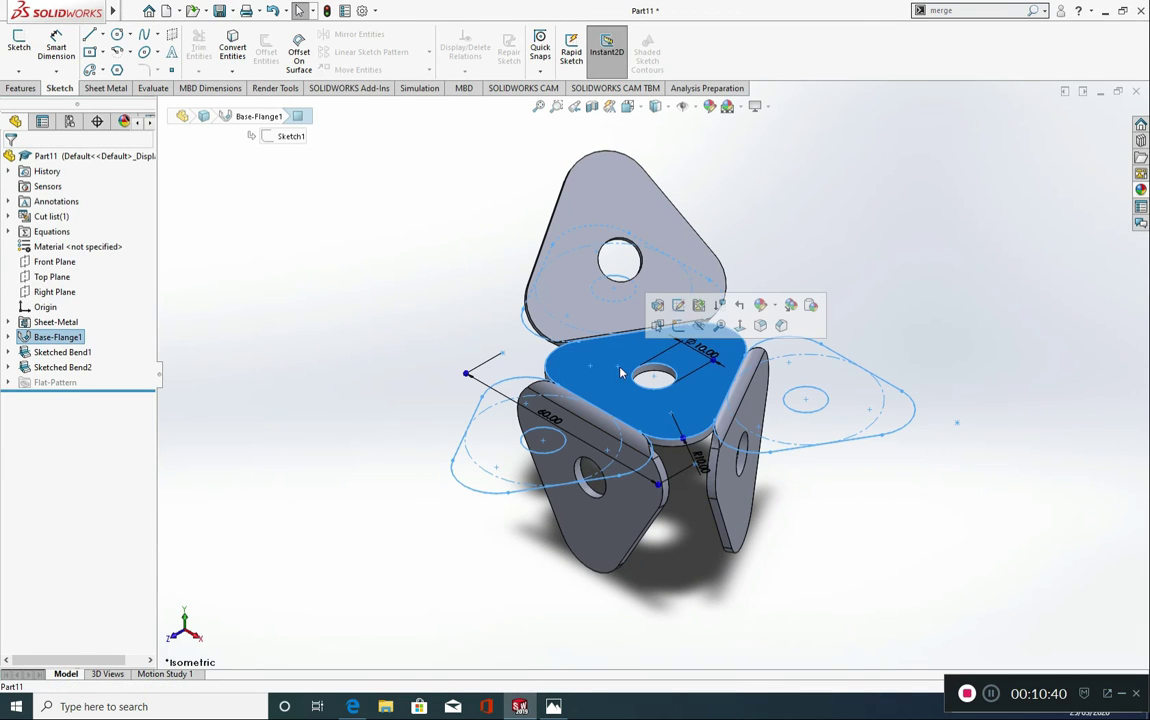
{"action": "left_click", "coordinate": [734, 333]}
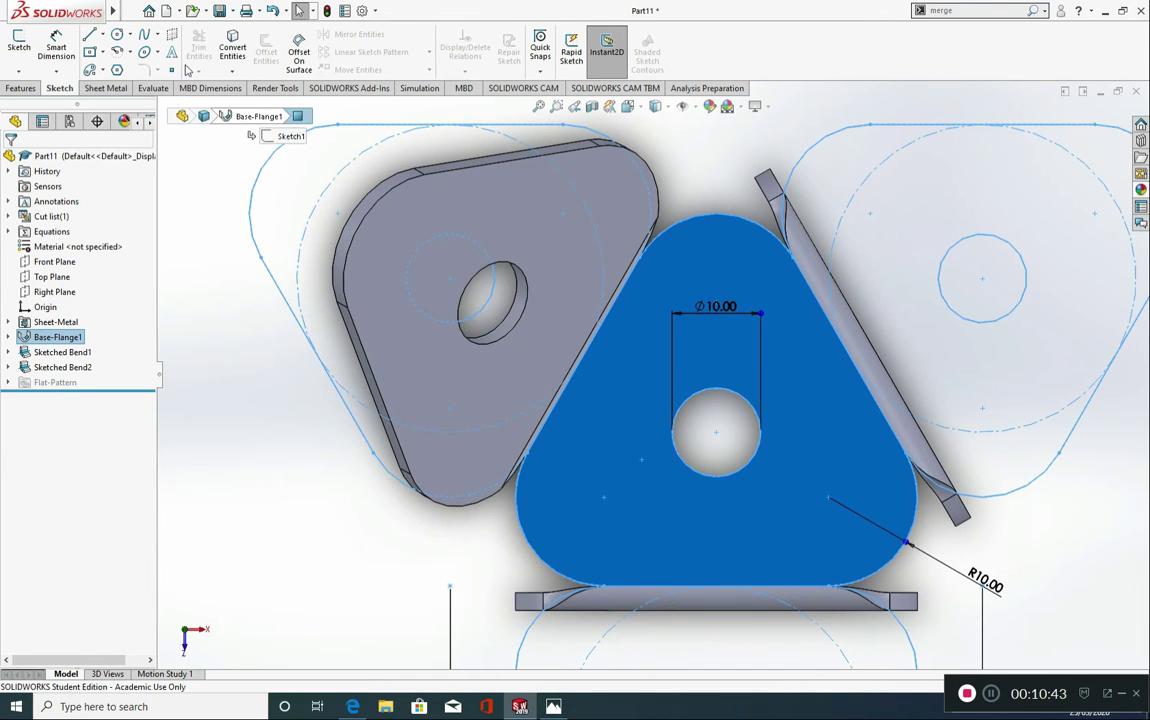
{"action": "left_click", "coordinate": [117, 35]}
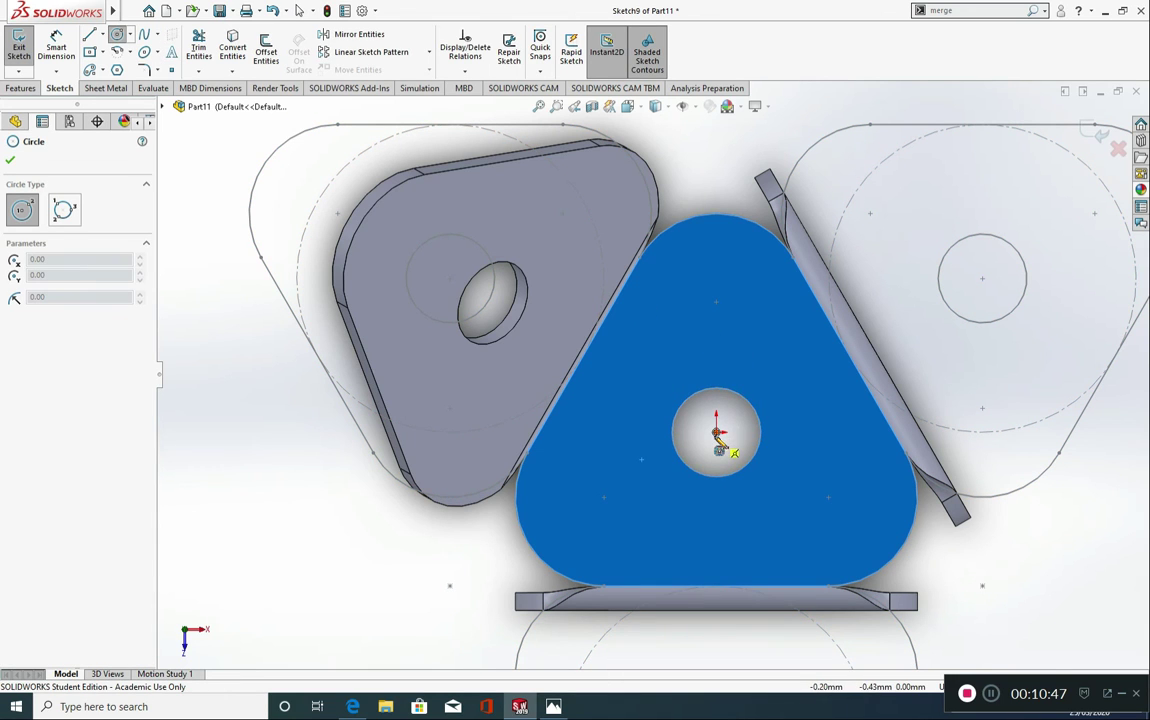
{"action": "left_click", "coordinate": [716, 321]}
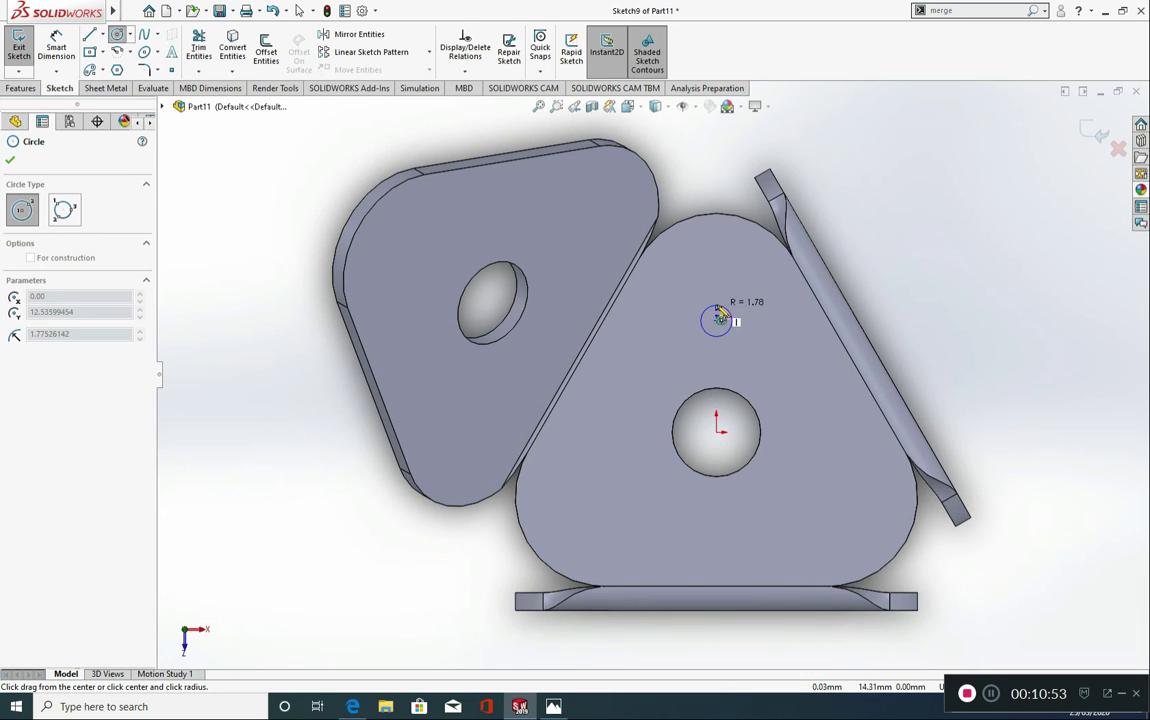
{"action": "left_click", "coordinate": [722, 313]}
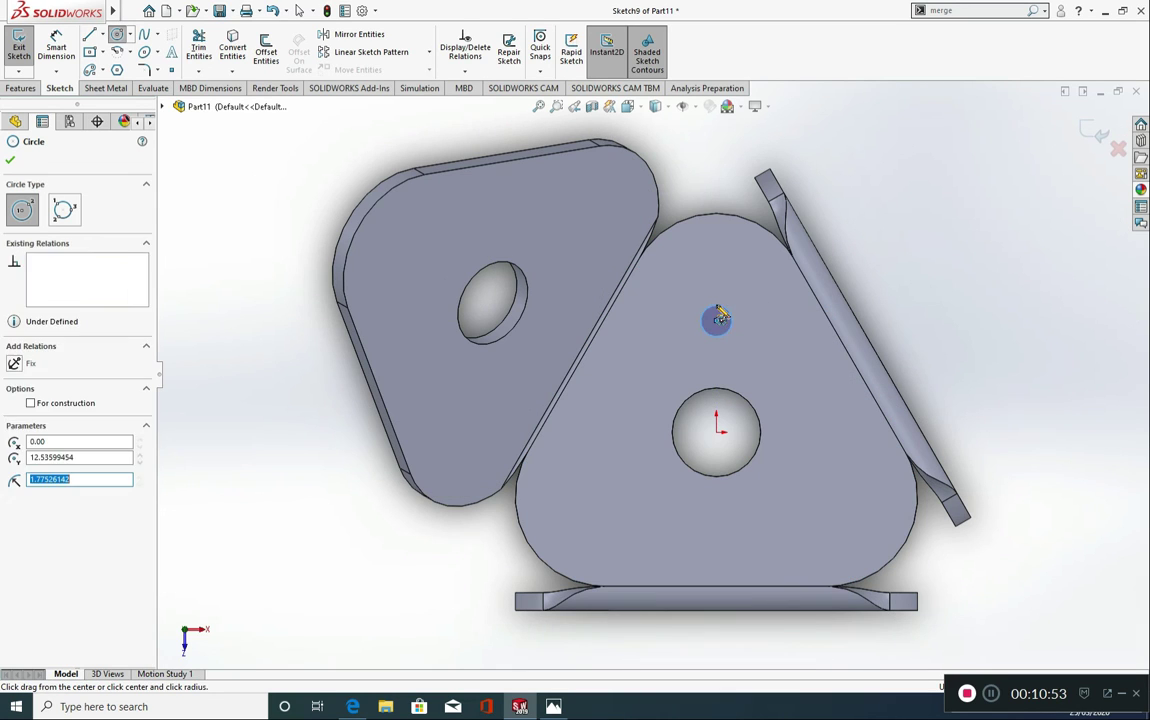
Dimension the small circle's diameter as 3 mm.
{"action": "left_click", "coordinate": [56, 45]}
{"action": "left_click", "coordinate": [720, 307]}
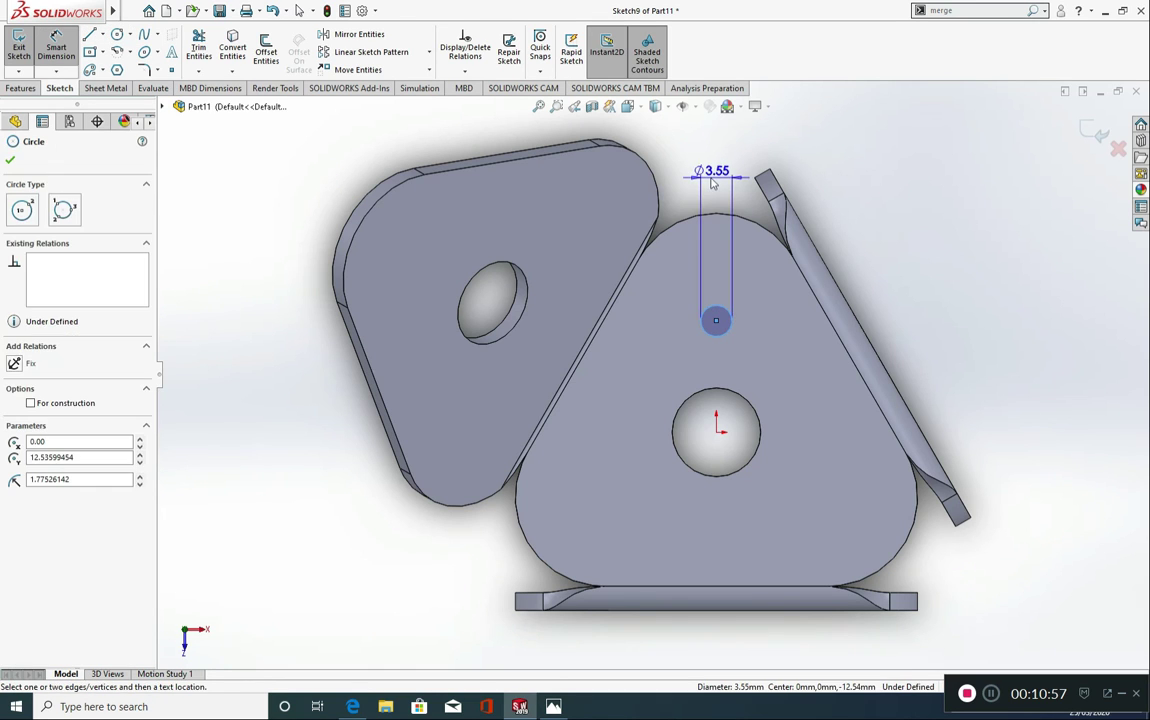
{"action": "left_click", "coordinate": [712, 182]}
{"action": "type", "text": "3"}
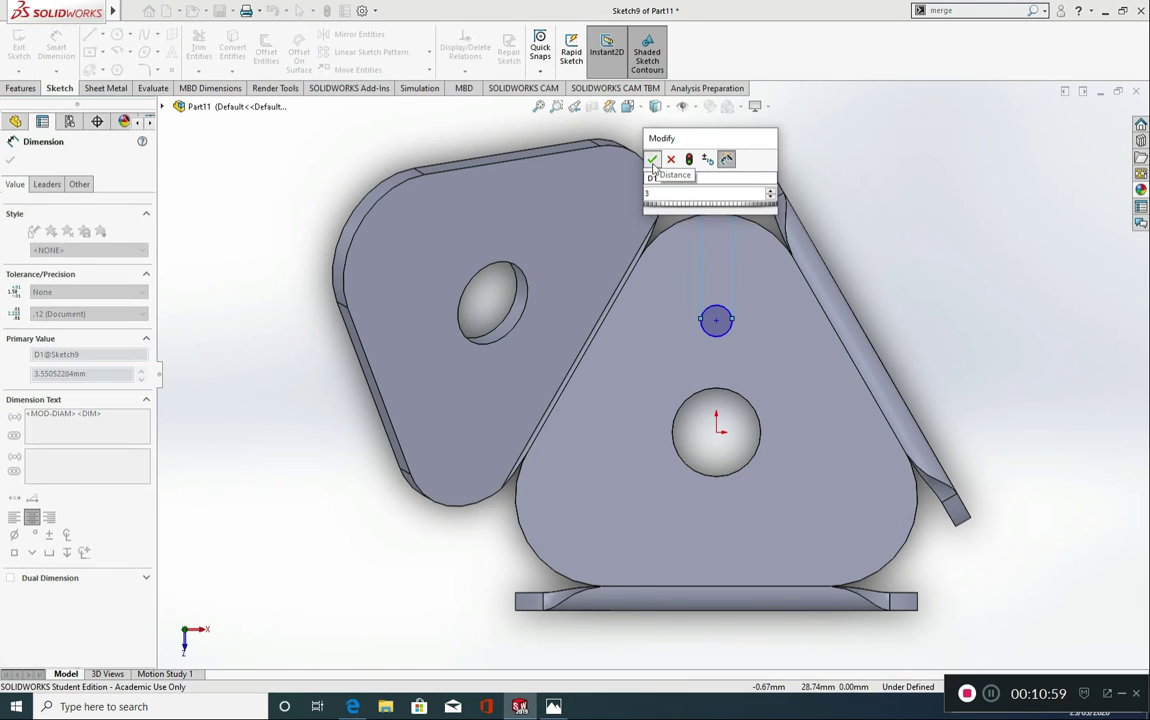
{"action": "key", "text": "Return"}
Draw a vertical centerline across the central hole, from its top edge to its bottom edge through the origin.
{"action": "left_click", "coordinate": [52, 36]}
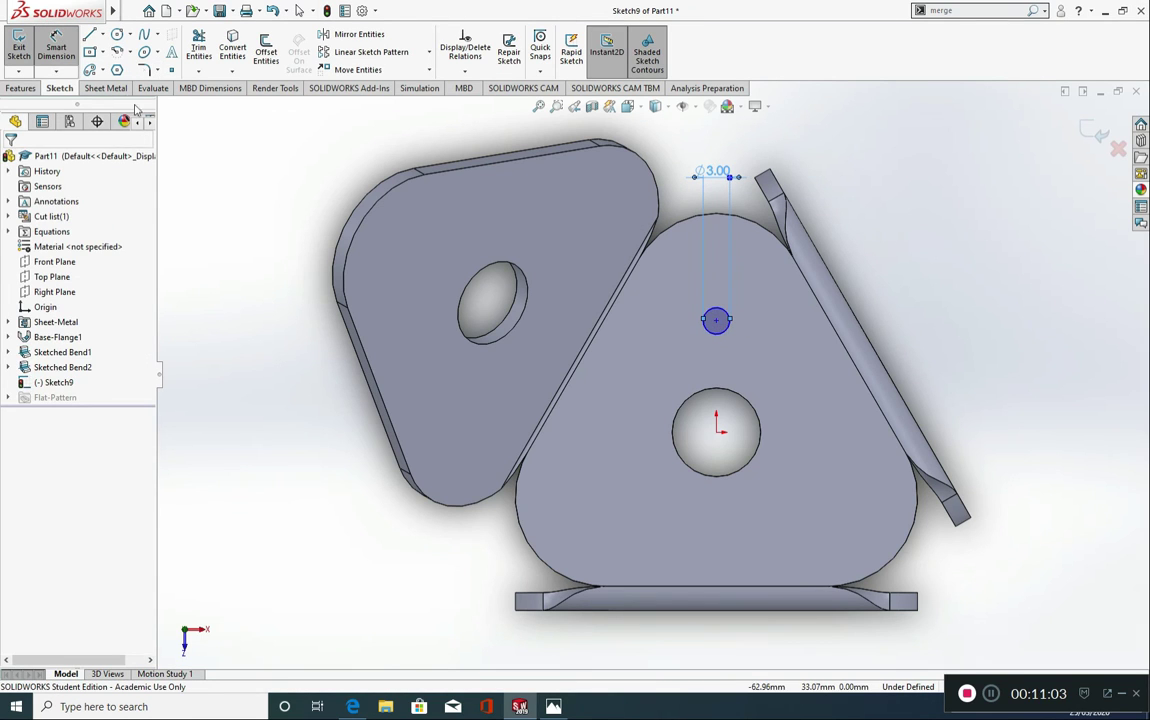
{"action": "left_click", "coordinate": [102, 35]}
{"action": "left_click", "coordinate": [115, 67]}
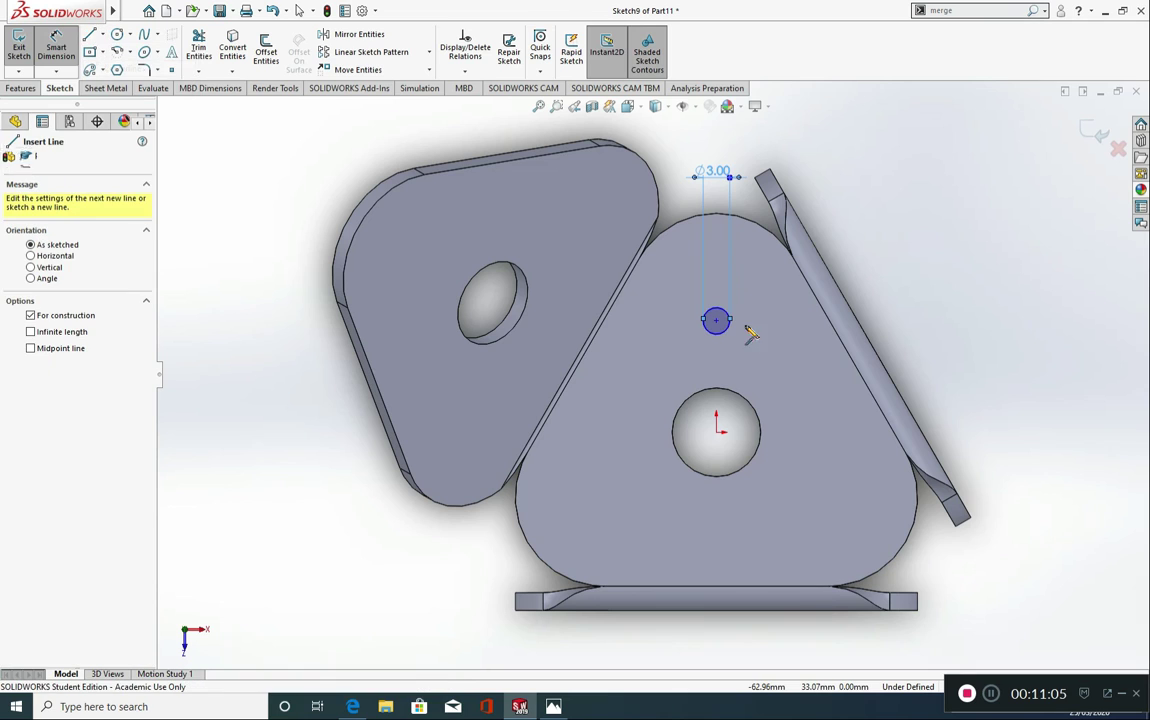
{"action": "left_click", "coordinate": [716, 430]}
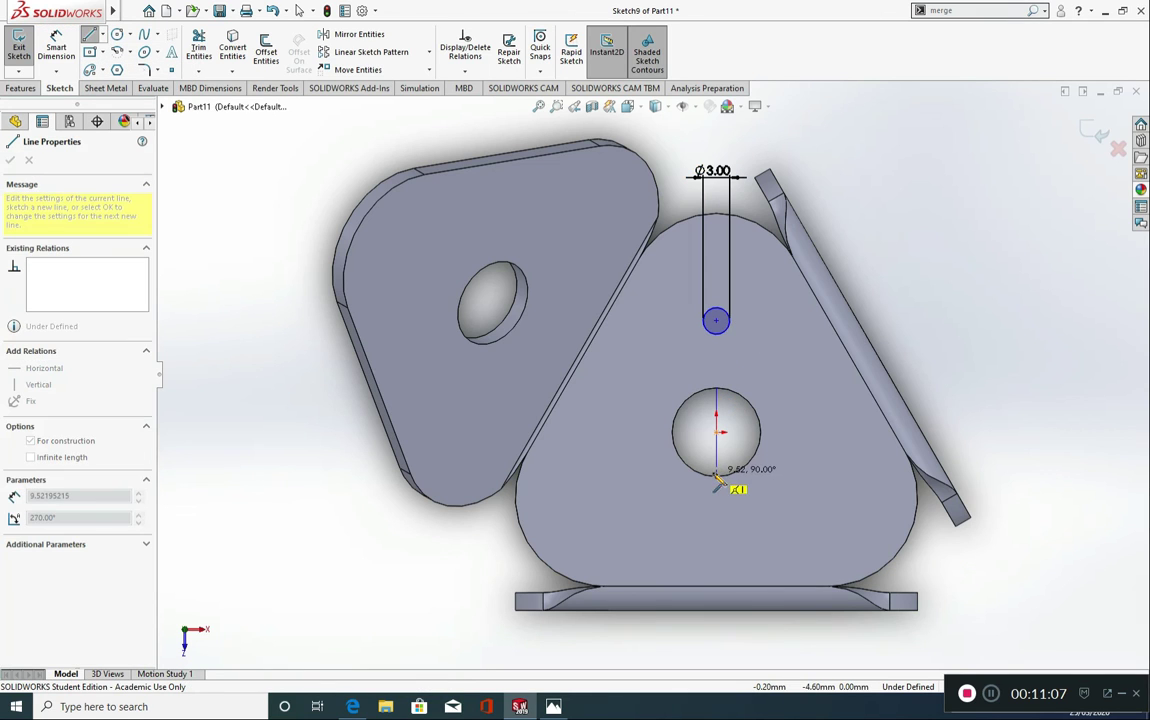
{"action": "left_click", "coordinate": [716, 476]}
{"action": "key", "text": "Escape"}
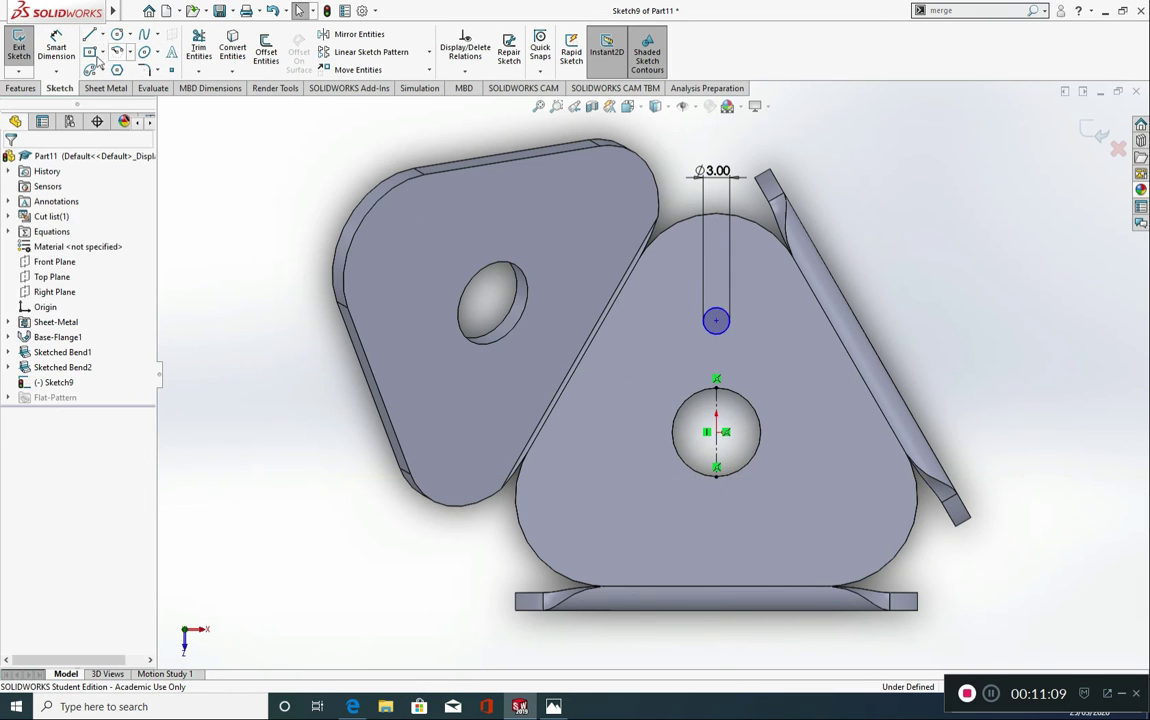
Dimension the vertical distance from the small circle's center to the origin as 12.5 mm.
{"action": "left_click", "coordinate": [56, 46]}
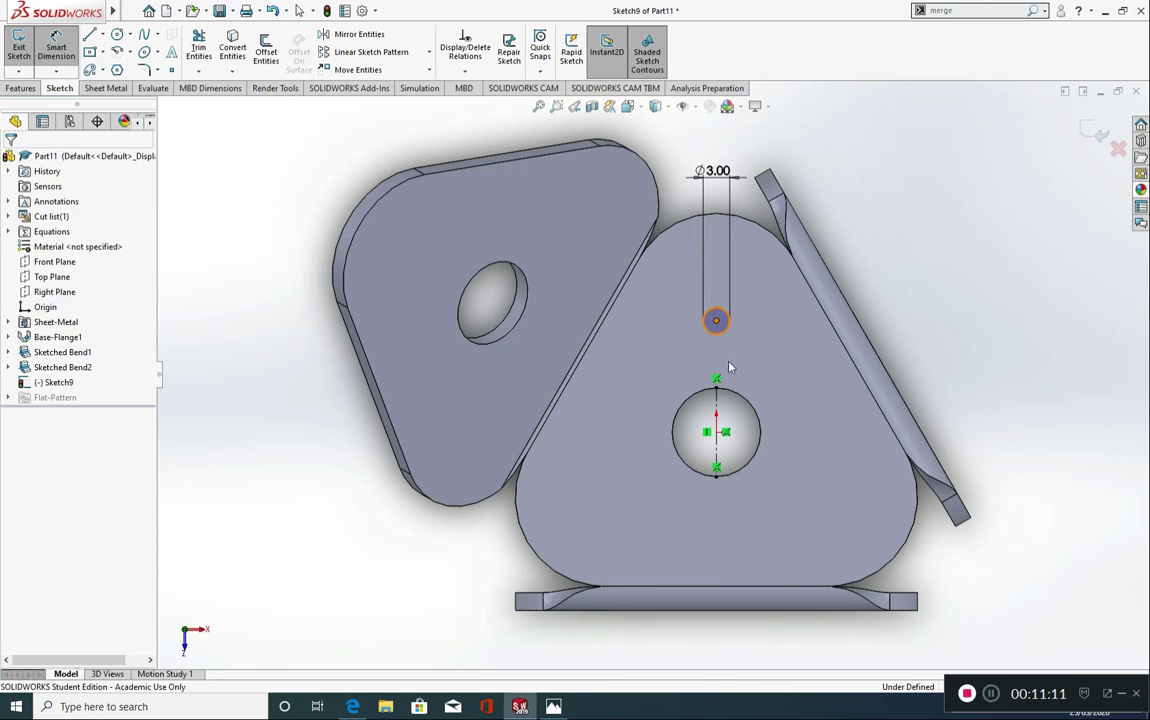
{"action": "left_click", "coordinate": [716, 320]}
{"action": "left_click", "coordinate": [716, 432]}
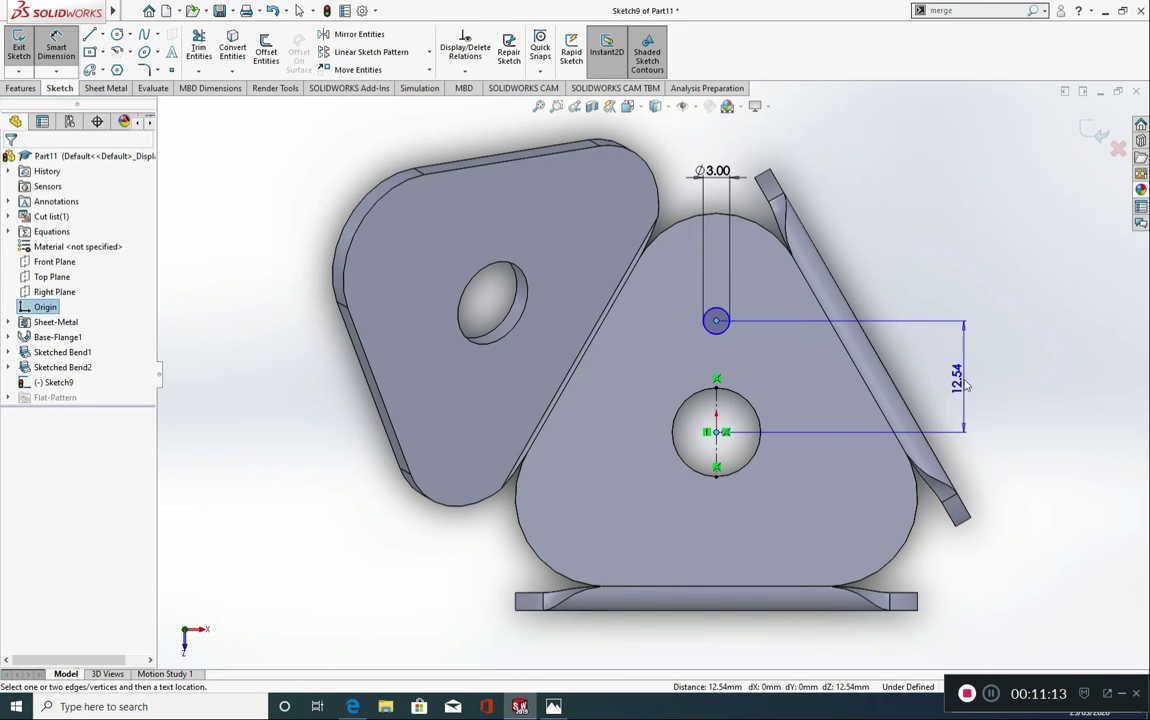
{"action": "left_click", "coordinate": [963, 405]}
{"action": "type", "text": "12.5"}
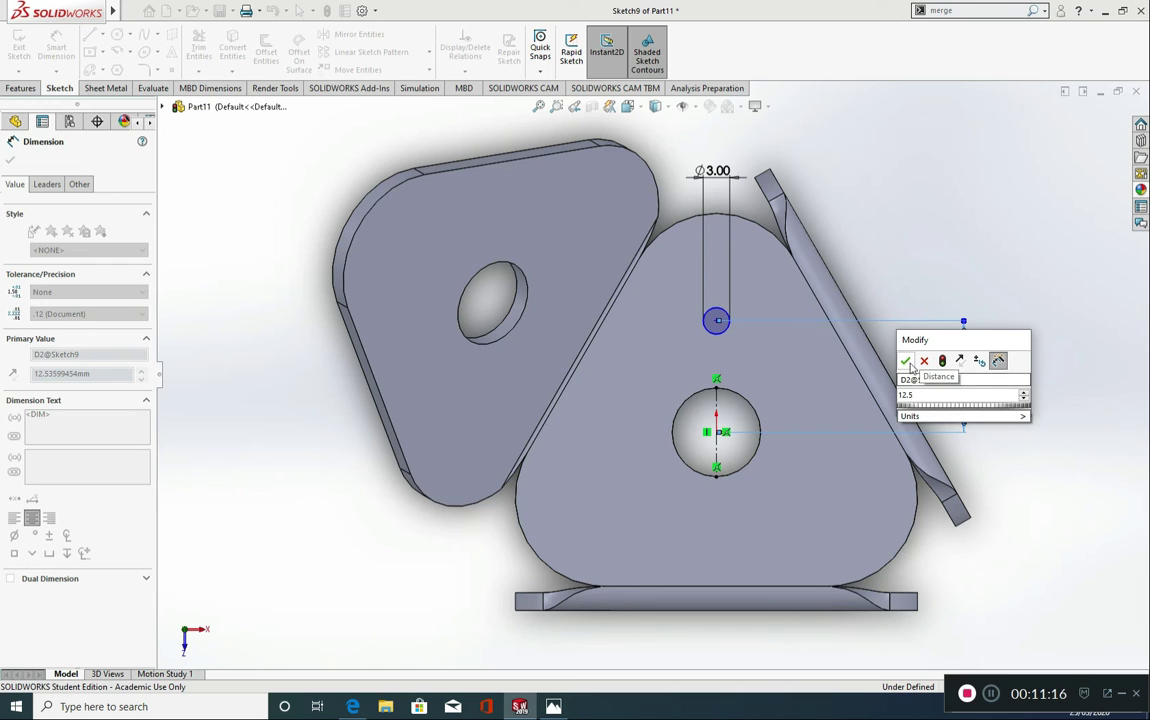
{"action": "key", "text": "Return"}
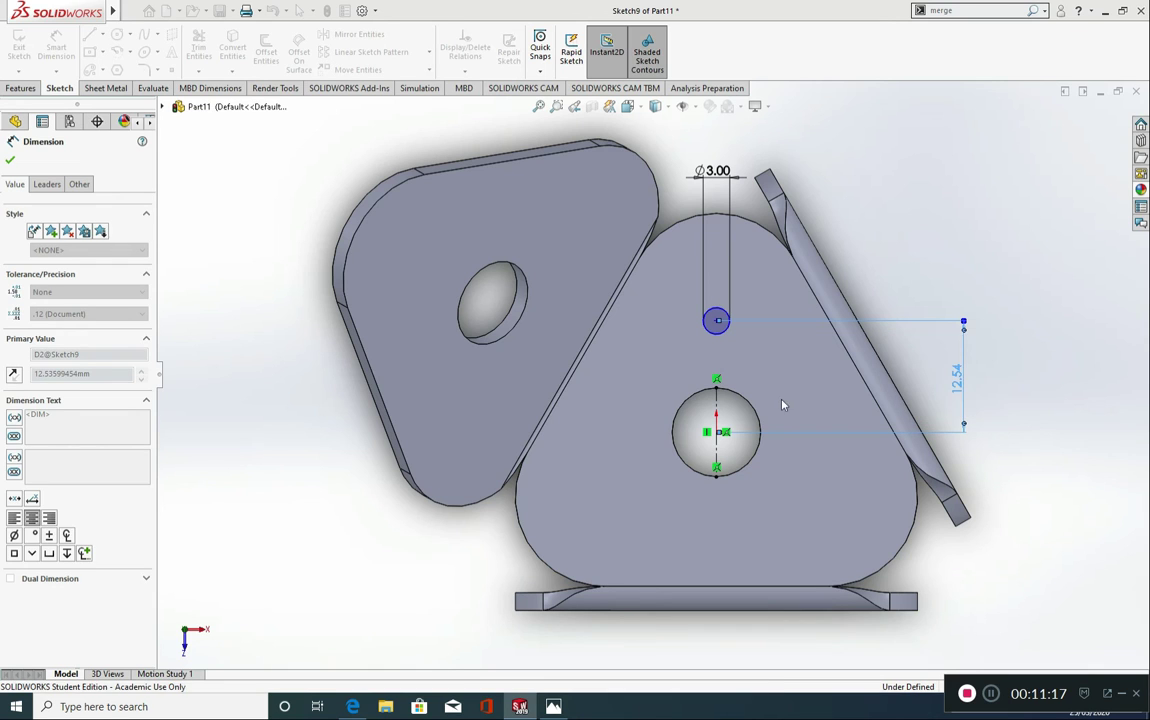
Delete the vertical centerline drawn across the central hole.
{"action": "left_click", "coordinate": [716, 400]}
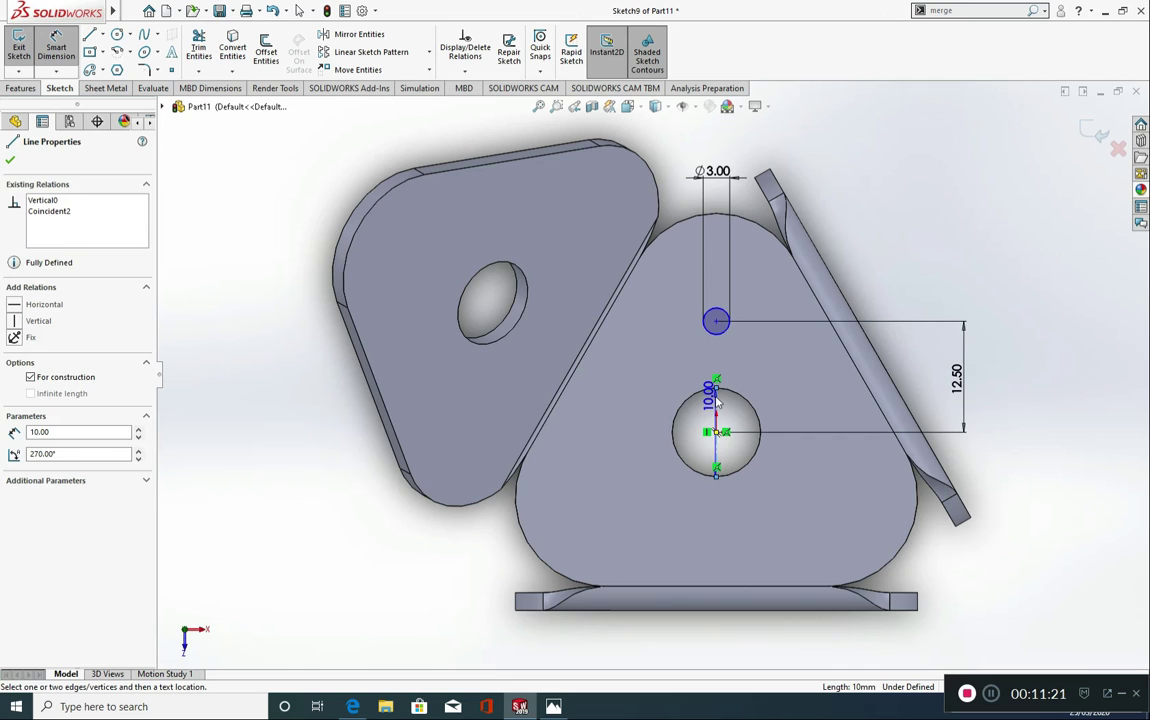
{"action": "key", "text": "Escape"}
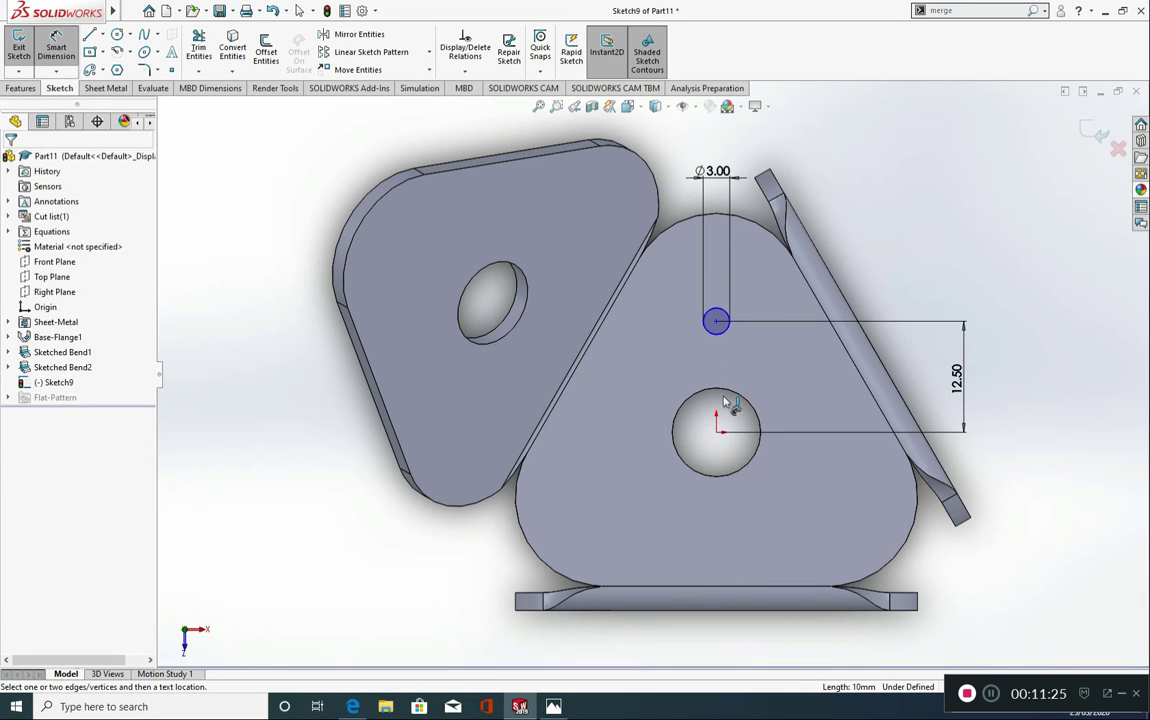
Set up a circular sketch pattern of the 3 mm circle around the origin with 8 equally spaced instances over 360 degrees.
{"action": "left_click", "coordinate": [428, 51]}
{"action": "left_click", "coordinate": [405, 88]}
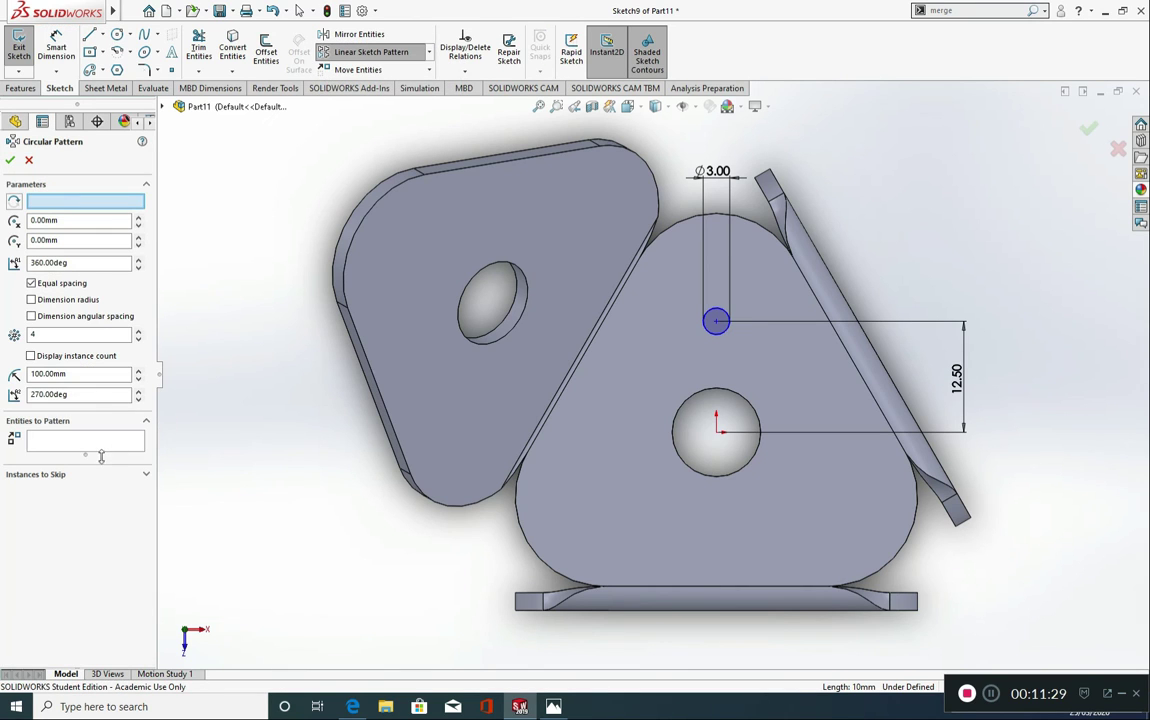
{"action": "left_click", "coordinate": [68, 442]}
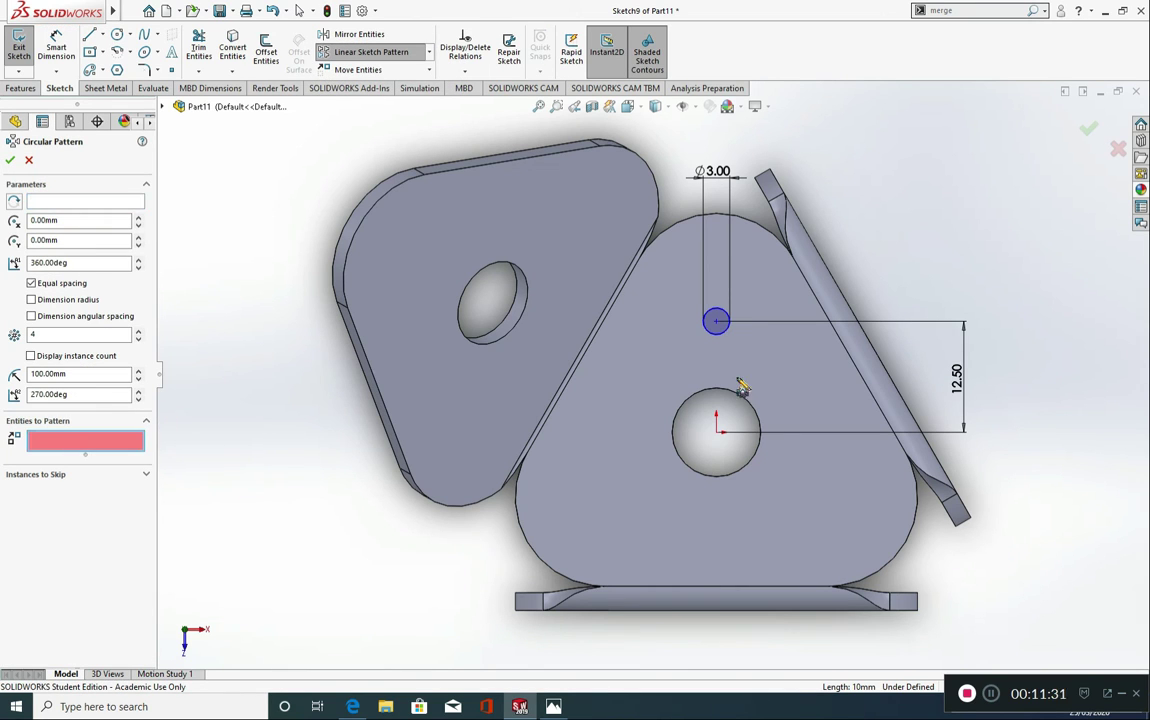
{"action": "left_click", "coordinate": [731, 335]}
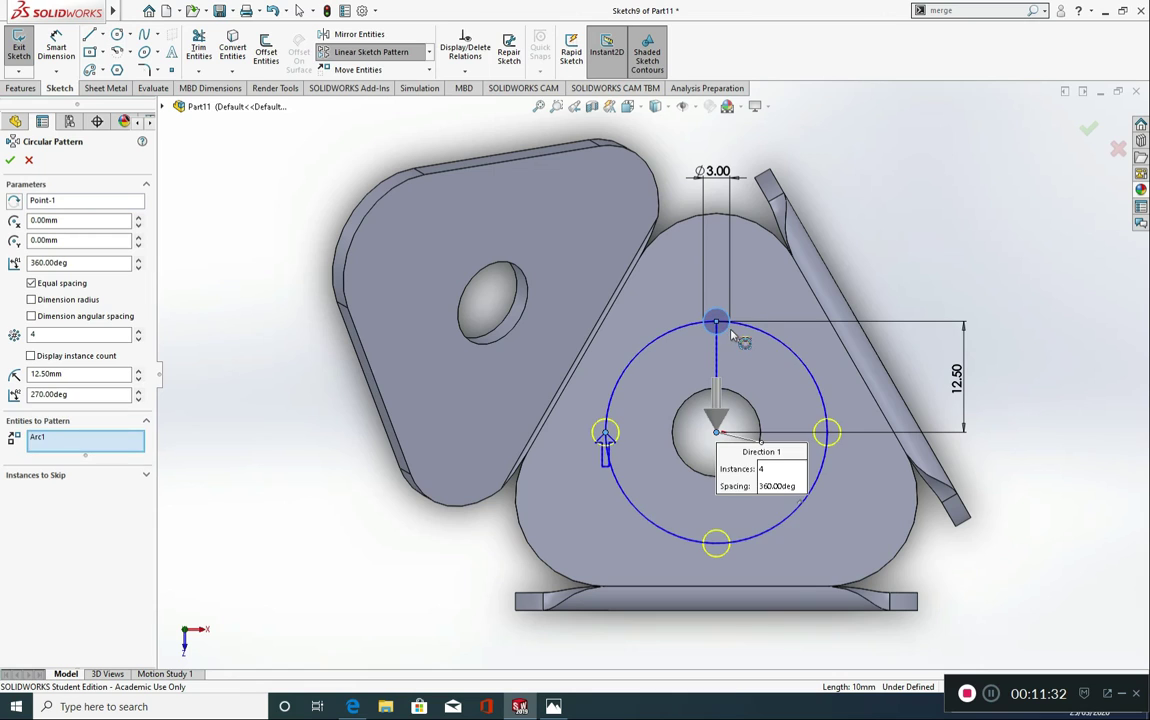
{"action": "left_click", "coordinate": [139, 332]}
{"action": "left_click", "coordinate": [139, 332]}
{"action": "left_click", "coordinate": [139, 332]}
{"action": "left_click", "coordinate": [139, 332]}
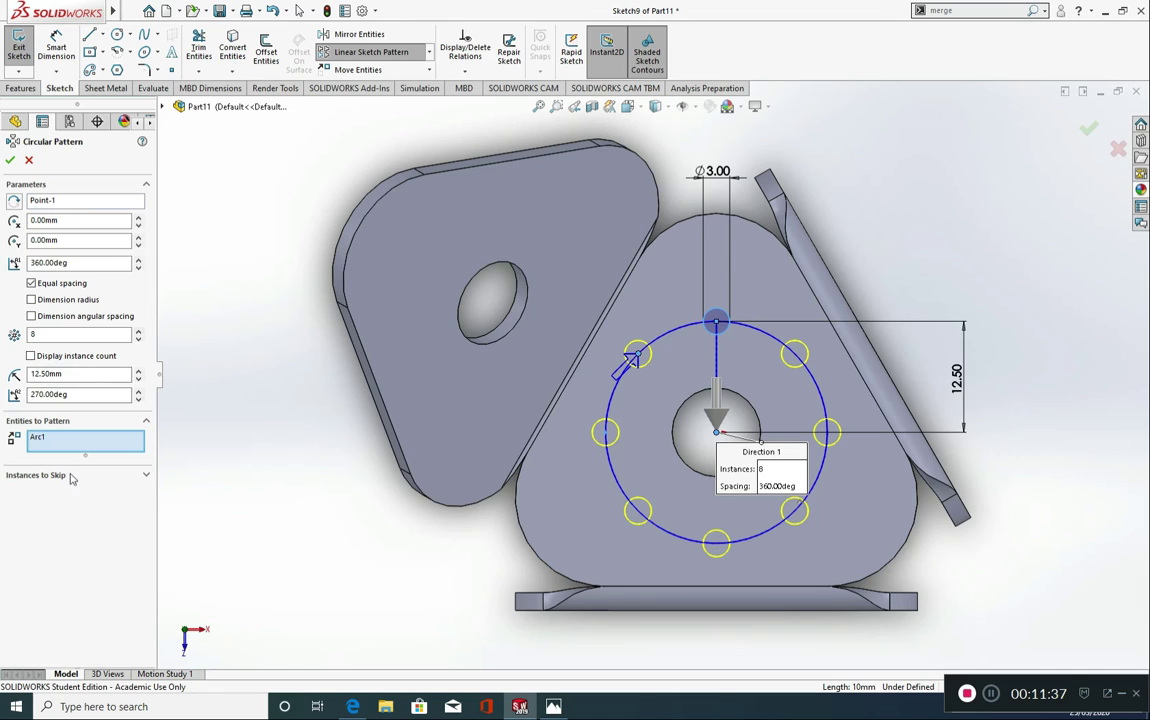
Skip the pattern instance directly opposite the original circle, below the central hole, and finish the circular pattern.
{"action": "left_click", "coordinate": [101, 478]}
{"action": "left_click", "coordinate": [108, 497]}
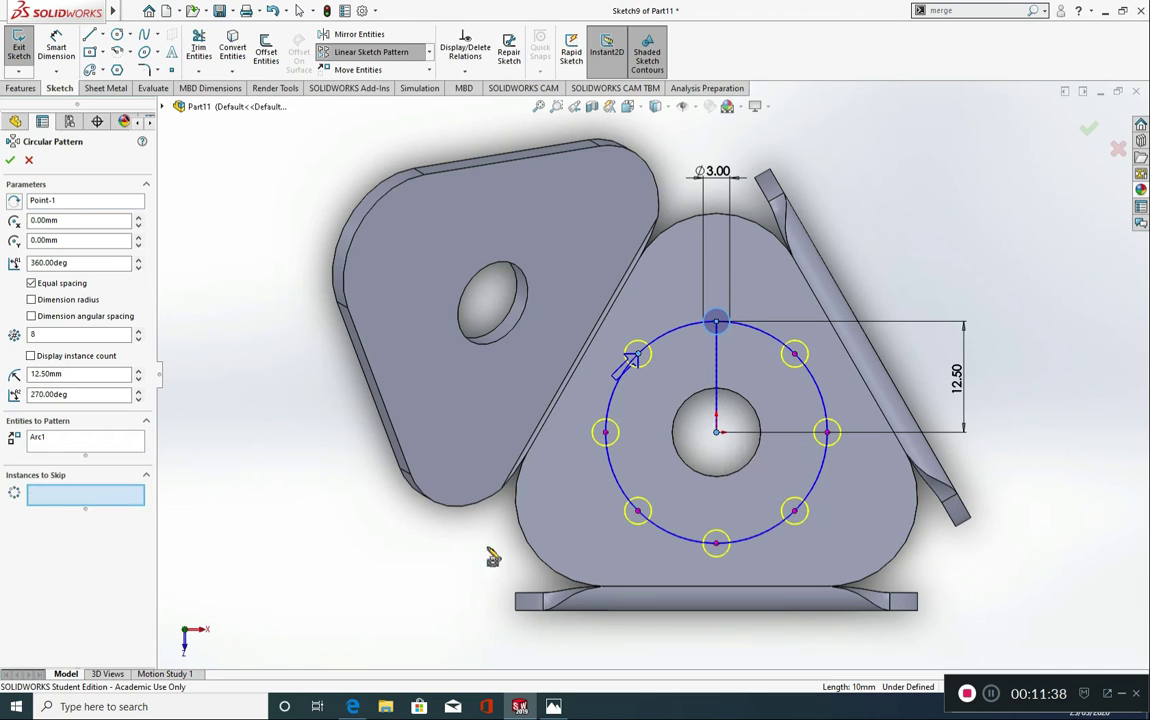
{"action": "left_click", "coordinate": [716, 544]}
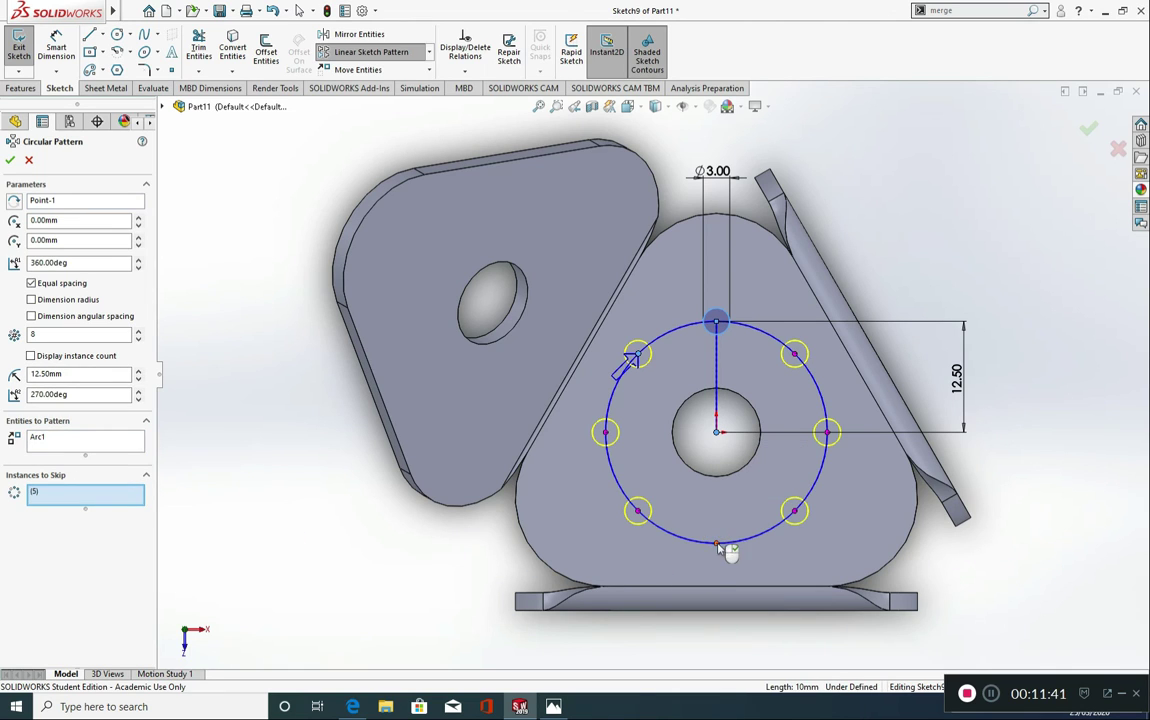
{"action": "left_click", "coordinate": [9, 161]}
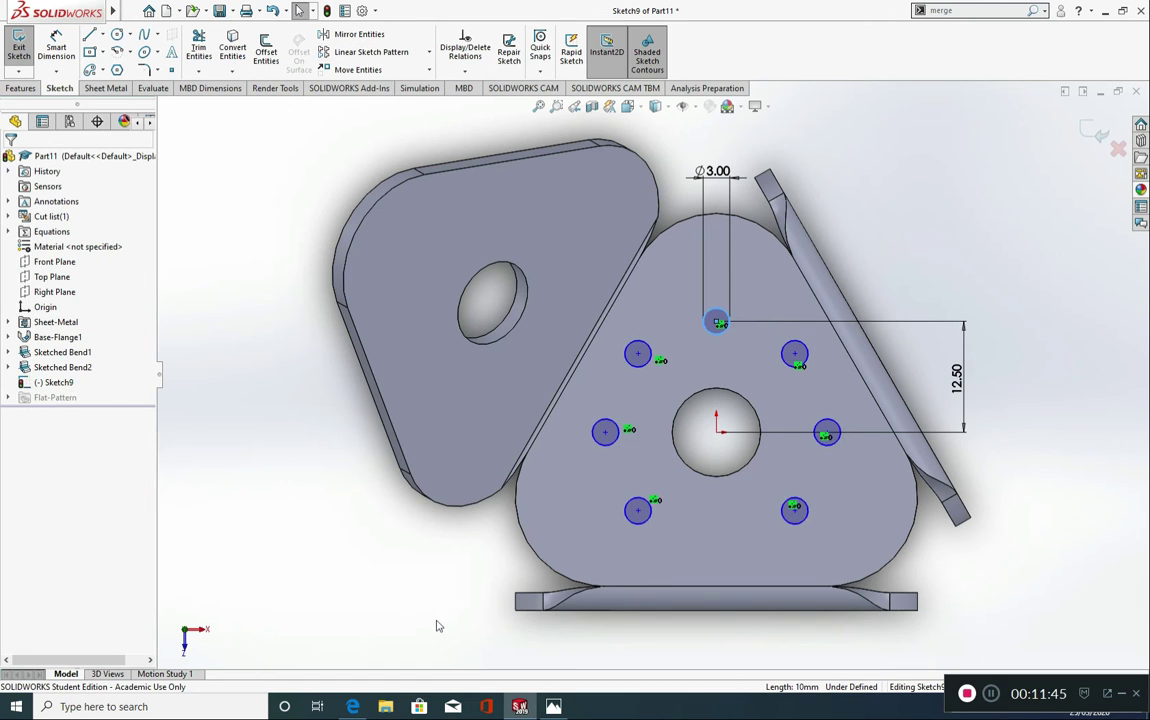
Cut the patterned circles through the base with a Through All extruded cut, keeping Normal cut enabled, and return to the isometric view.
{"action": "middle_click_drag", "start_coordinate": [437, 626], "coordinate": [470, 495]}
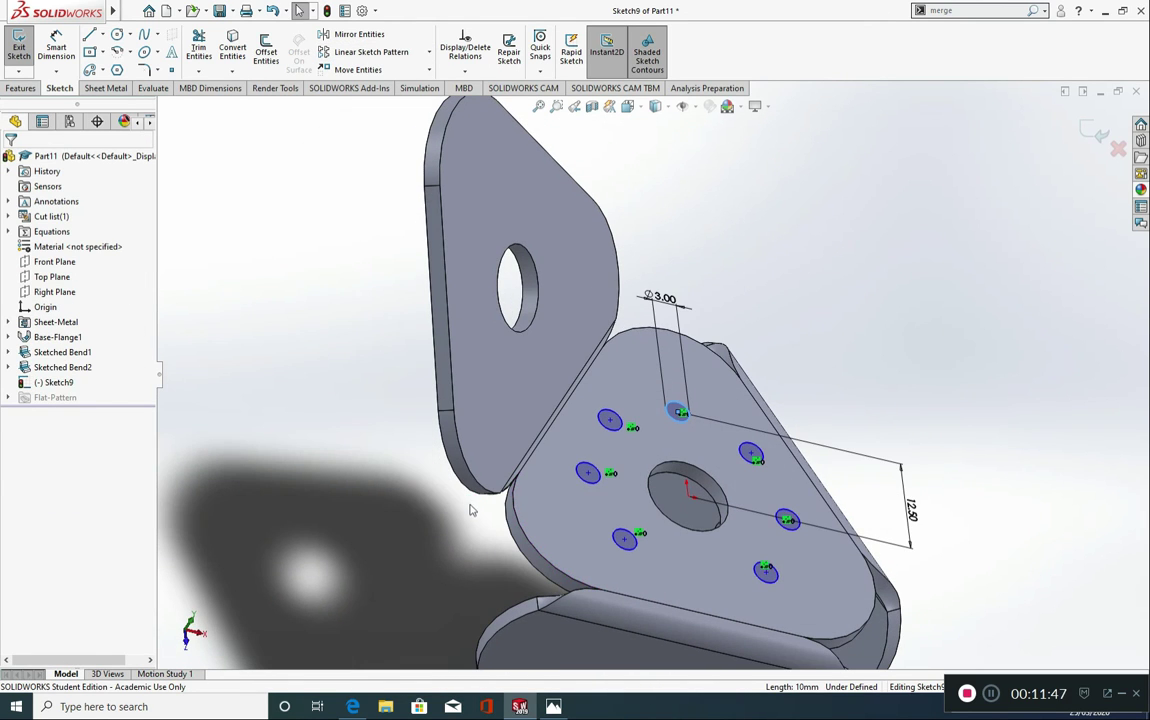
{"action": "left_click", "coordinate": [21, 89]}
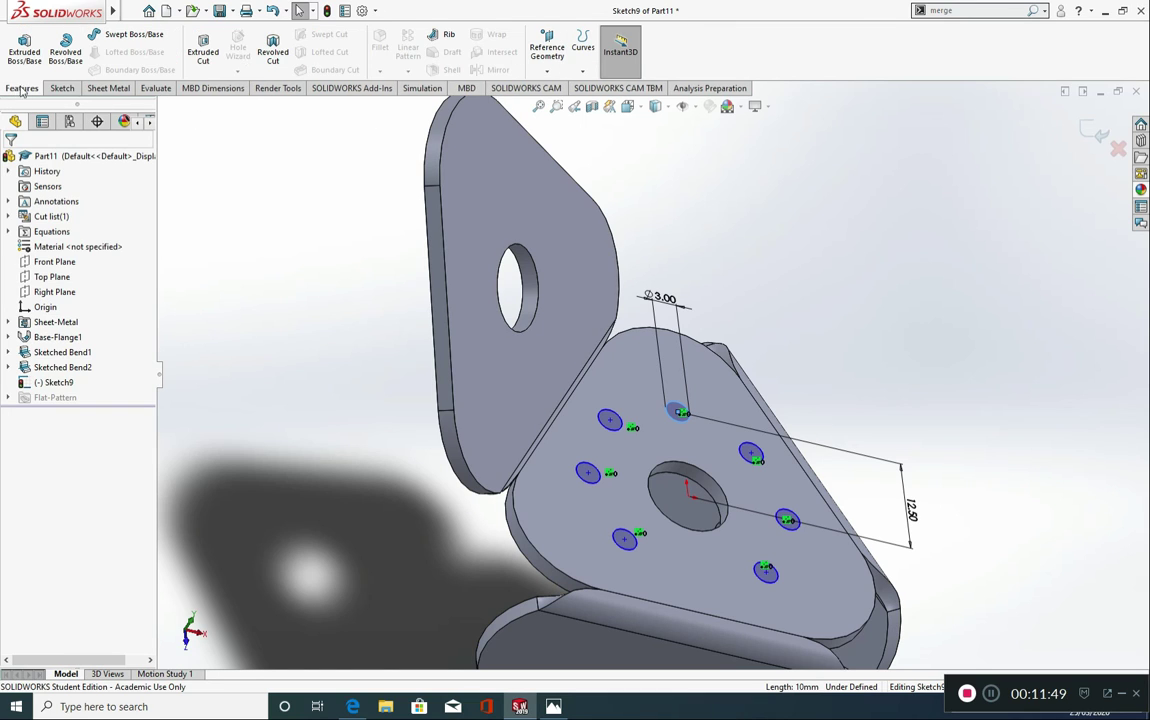
{"action": "left_click", "coordinate": [108, 89]}
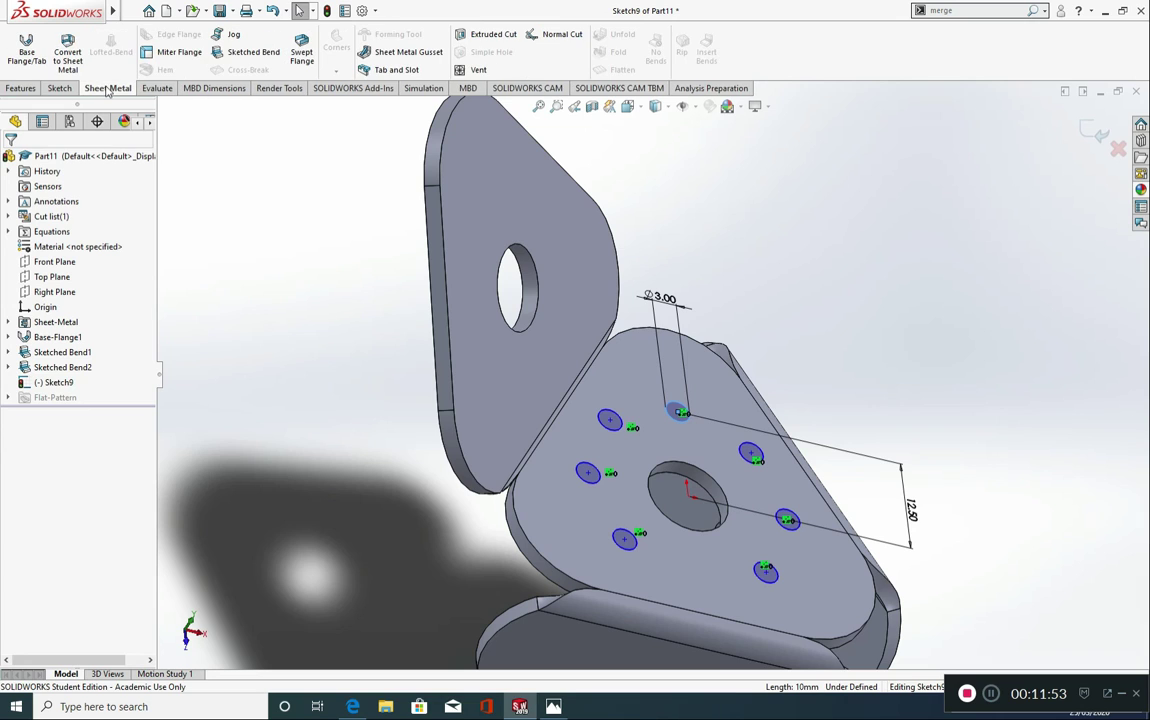
{"action": "left_click", "coordinate": [495, 36]}
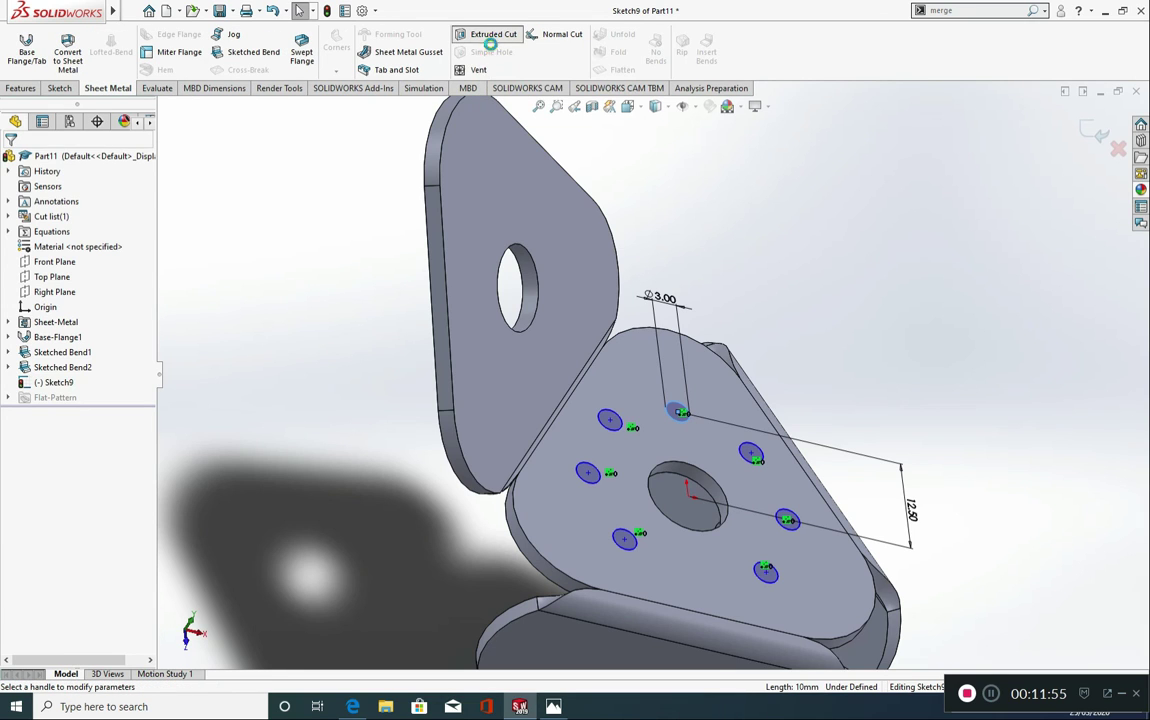
{"action": "left_click", "coordinate": [86, 242]}
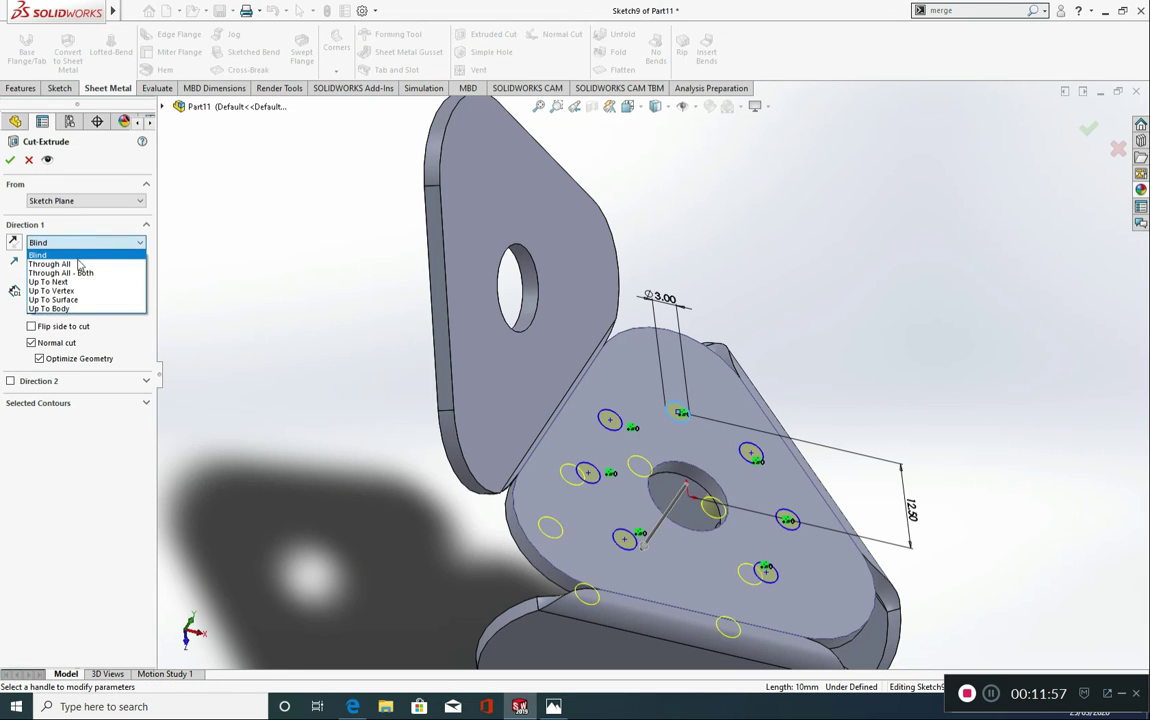
{"action": "left_click", "coordinate": [50, 264]}
{"action": "middle_click_drag", "start_coordinate": [259, 377], "coordinate": [322, 430]}
{"action": "middle_click_drag", "start_coordinate": [341, 490], "coordinate": [545, 440]}
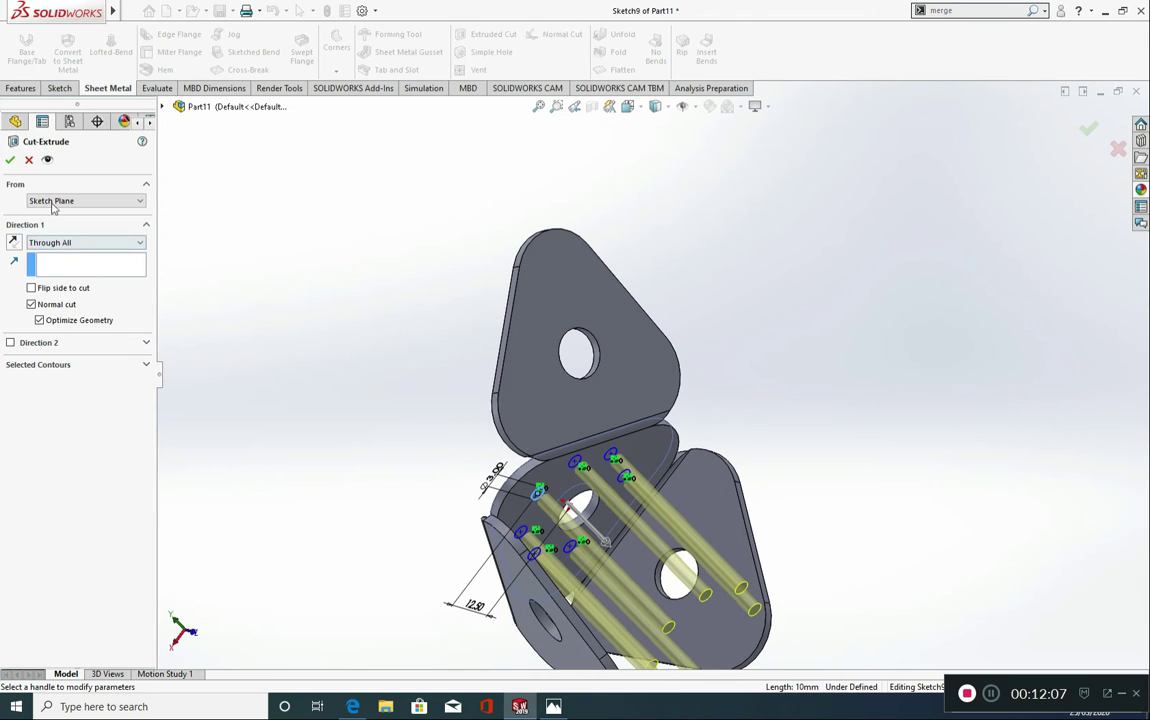
{"action": "left_click", "coordinate": [10, 161]}
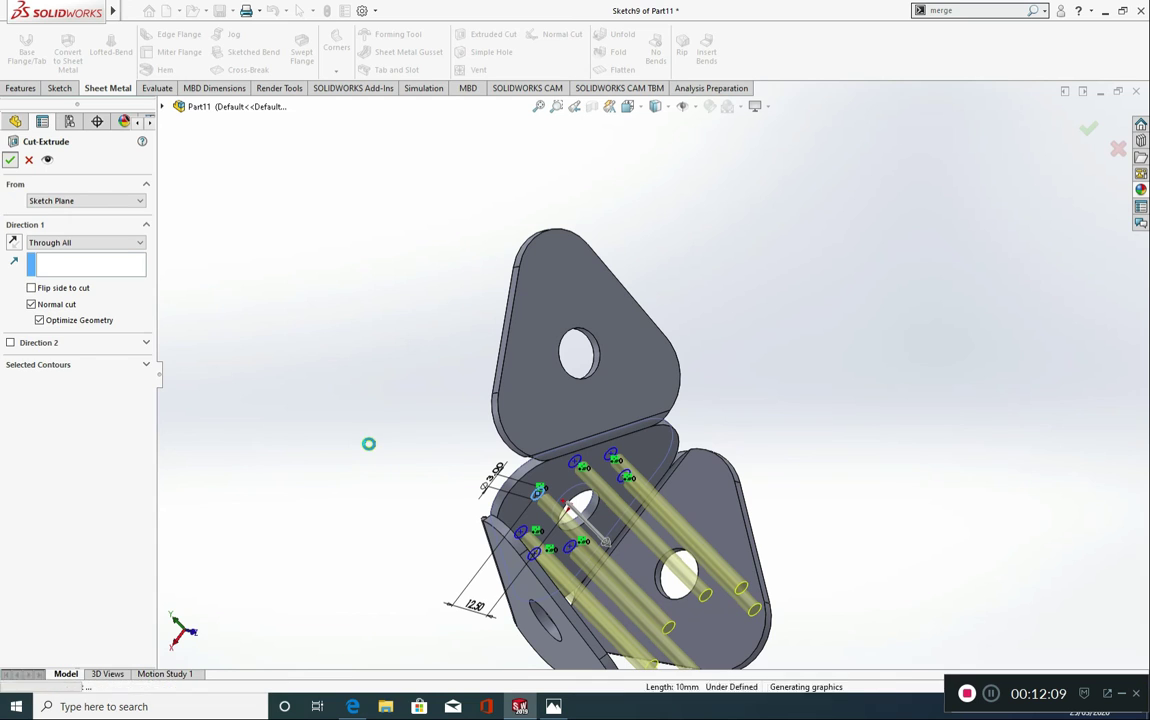
{"action": "middle_click_drag", "start_coordinate": [339, 406], "coordinate": [373, 415]}
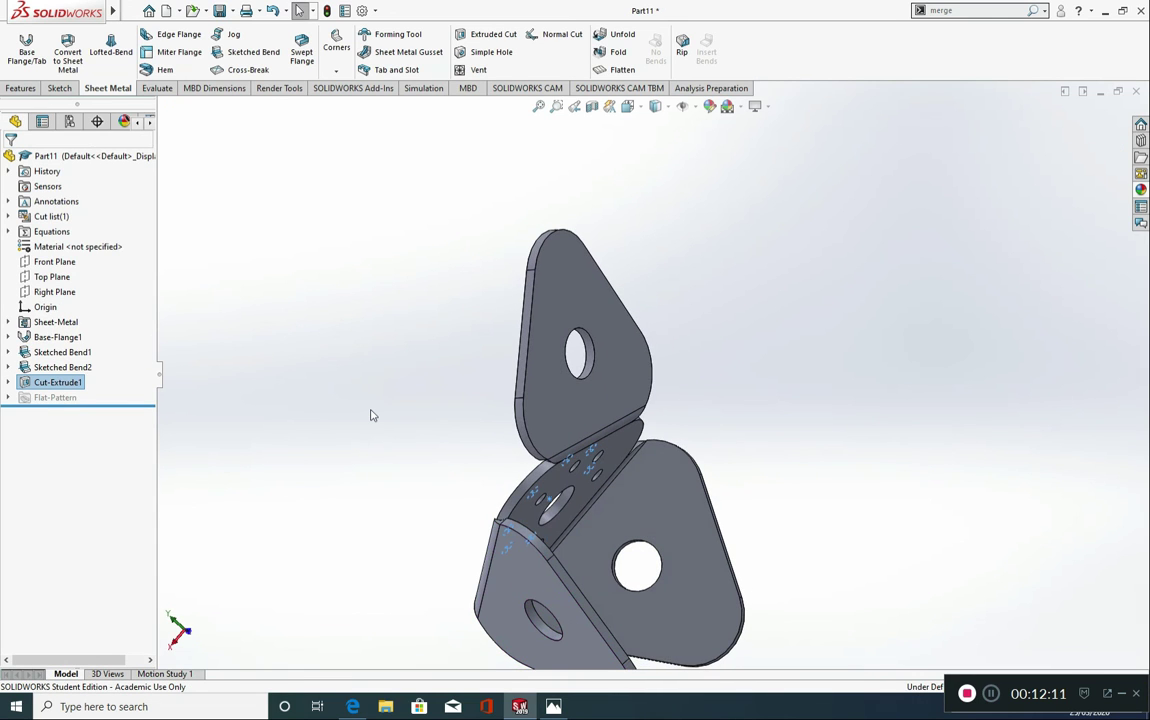
{"action": "key", "text": "ctrl+7"}
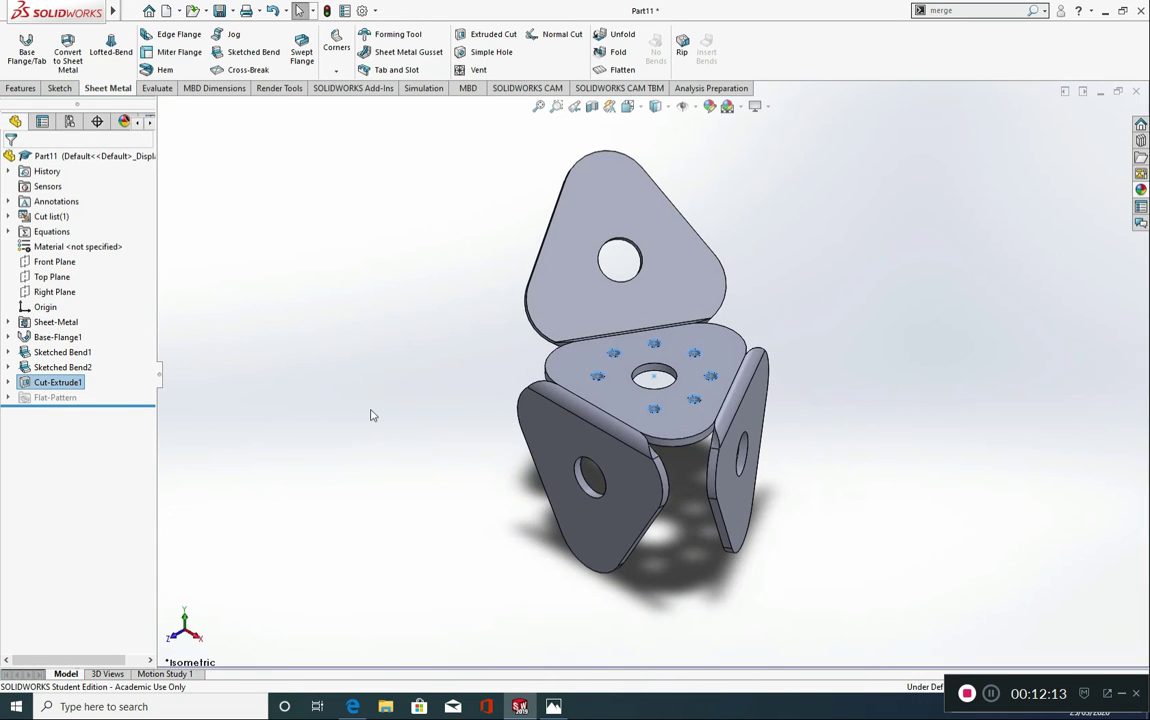
{"action": "key", "text": "Escape"}
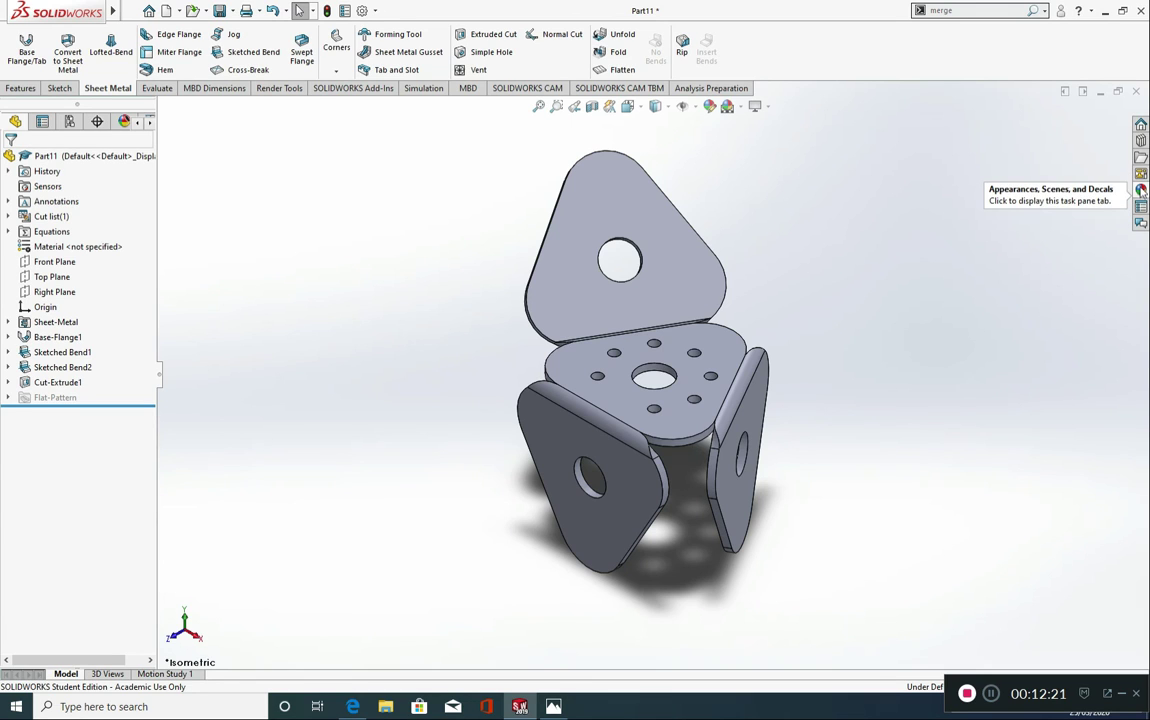
Apply the polished aluminum appearance from the metal appearances to the whole body.
{"action": "left_click", "coordinate": [1141, 190]}
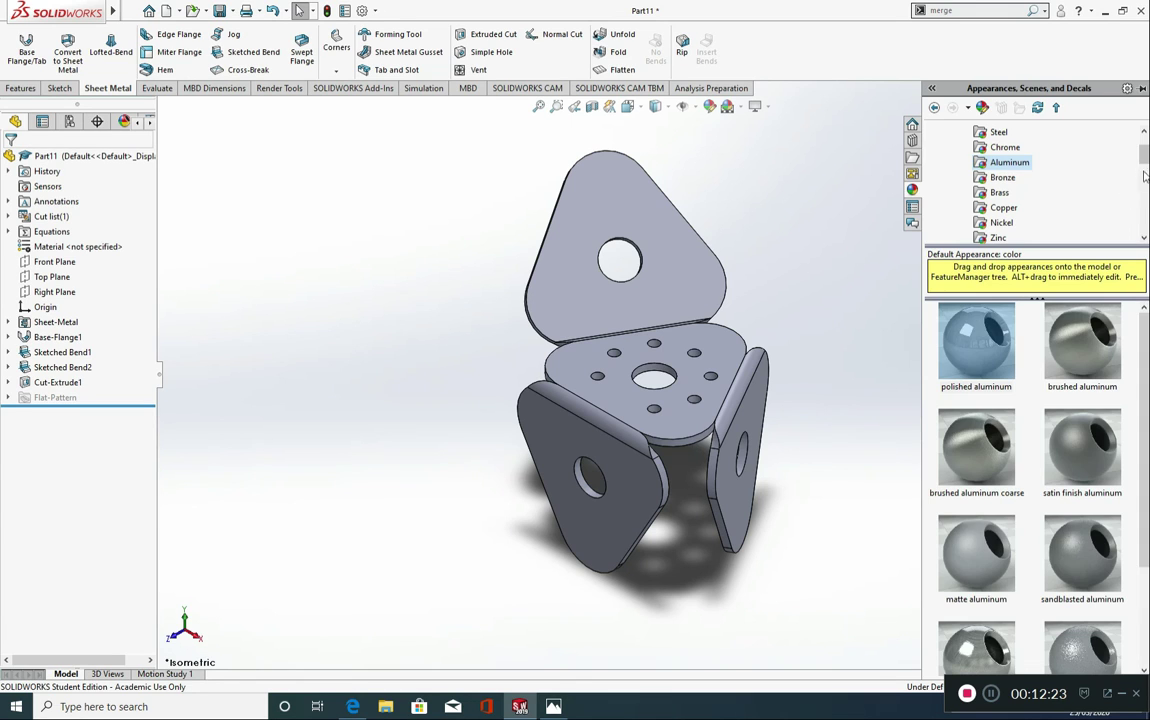
{"action": "scroll", "coordinate": [1146, 152], "scroll_direction": "up", "scroll_amount": 1}
{"action": "left_click", "coordinate": [949, 161]}
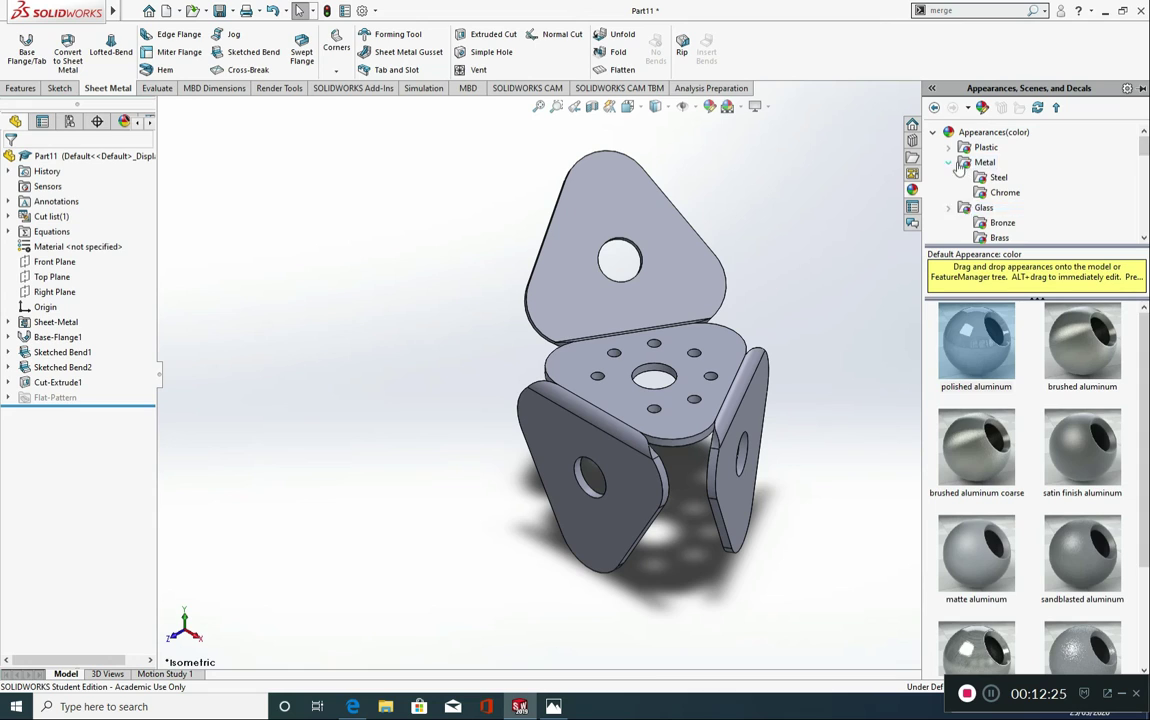
{"action": "left_click", "coordinate": [934, 133]}
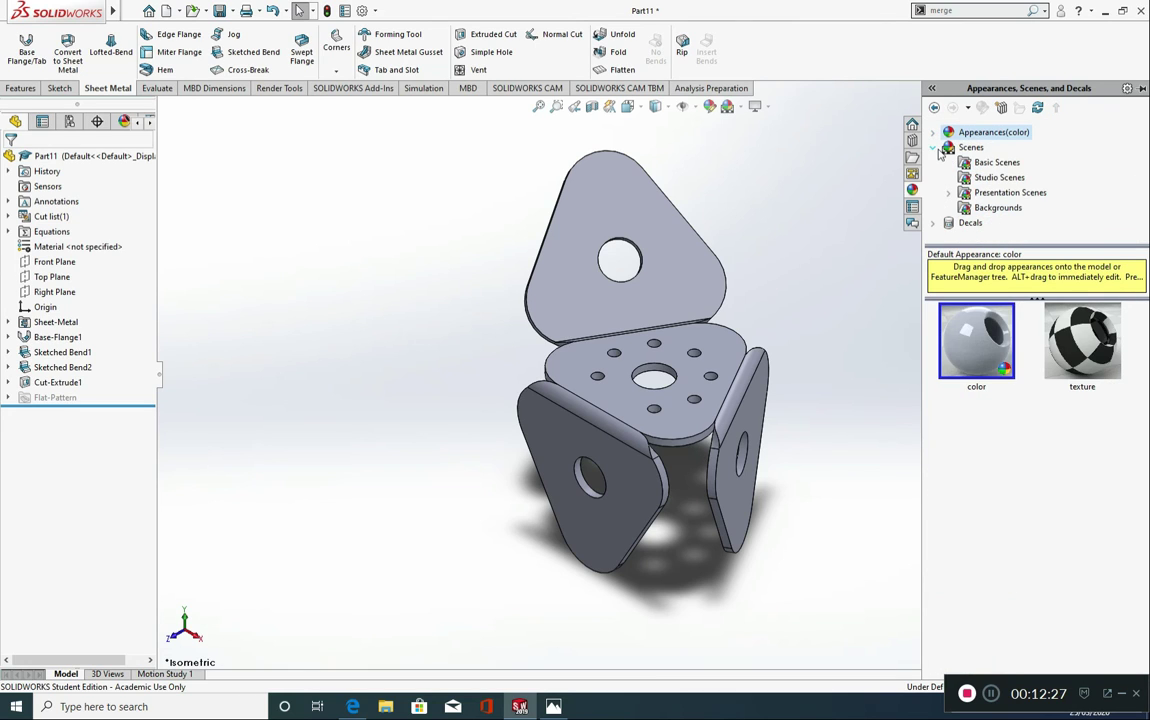
{"action": "left_click", "coordinate": [935, 148]}
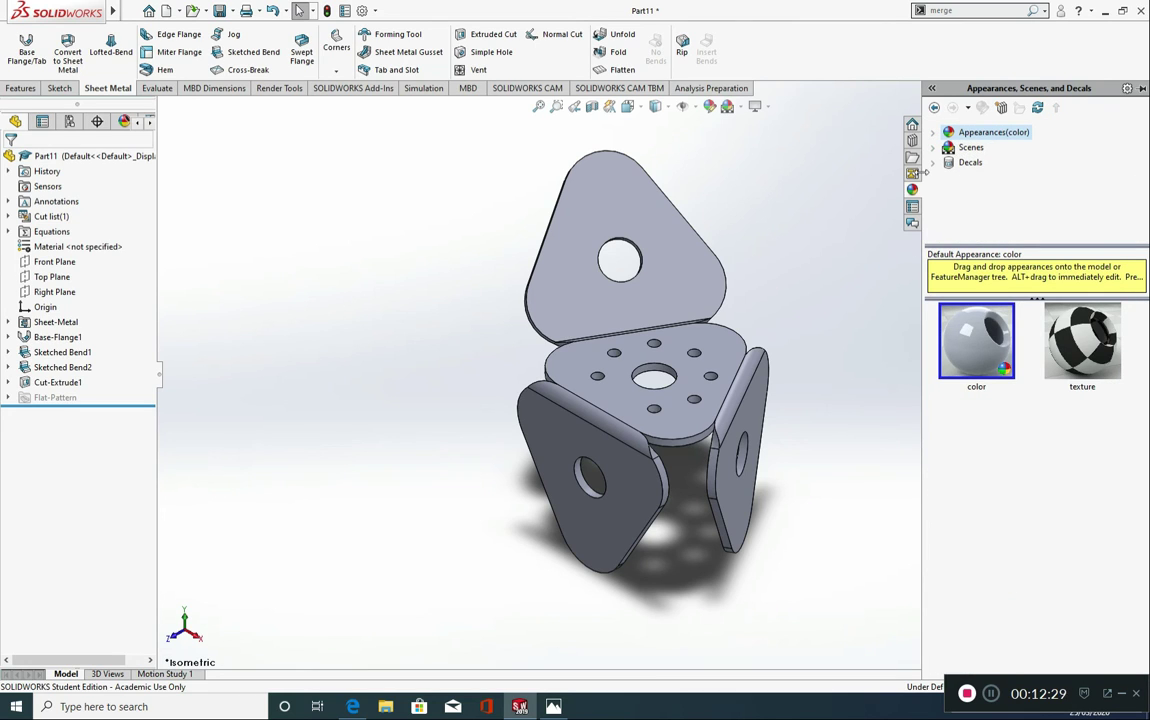
{"action": "left_click", "coordinate": [935, 133]}
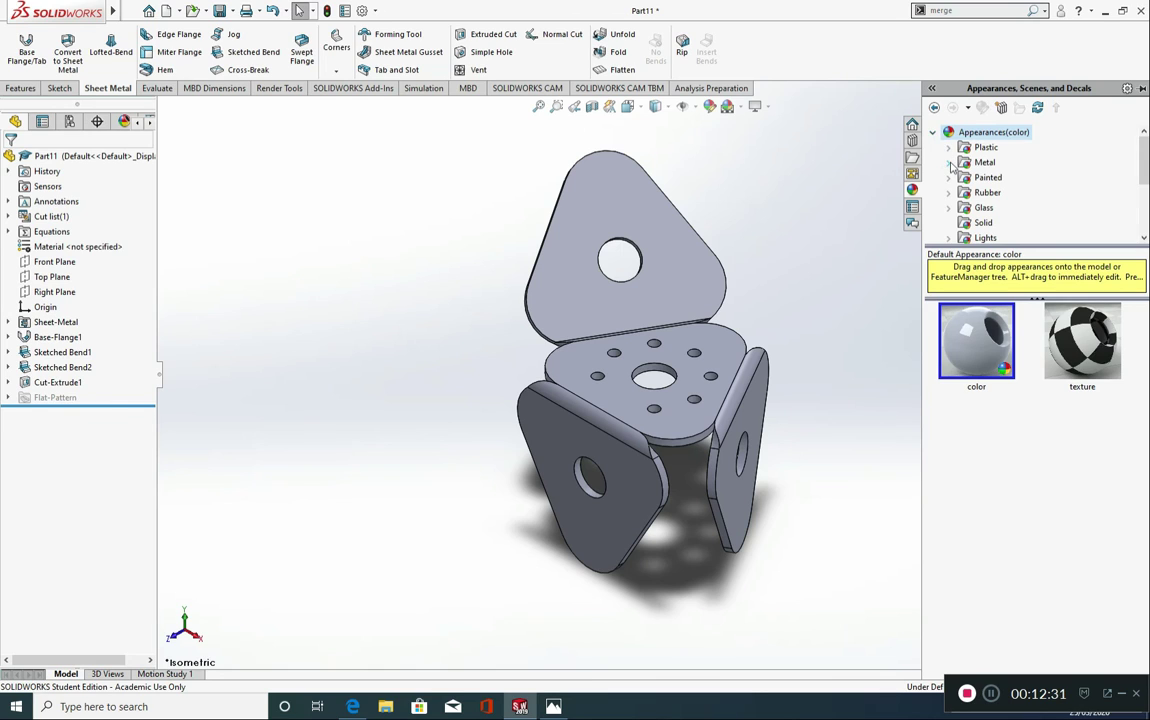
{"action": "left_click", "coordinate": [950, 163]}
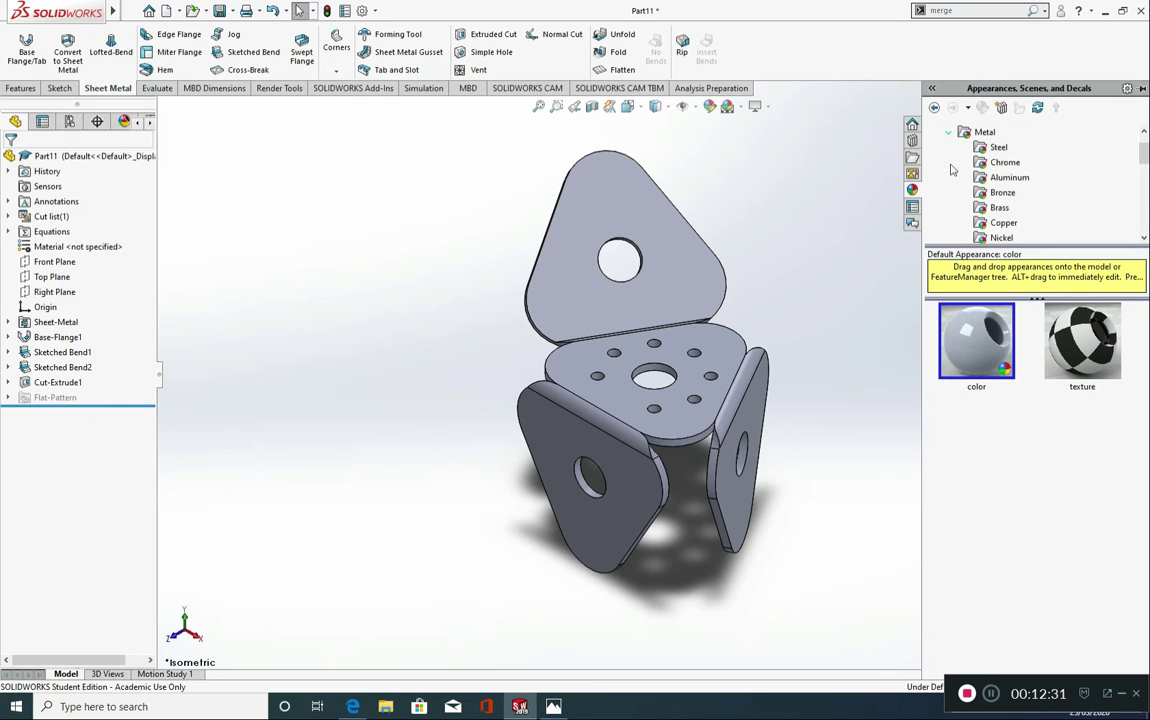
{"action": "left_click", "coordinate": [1009, 177]}
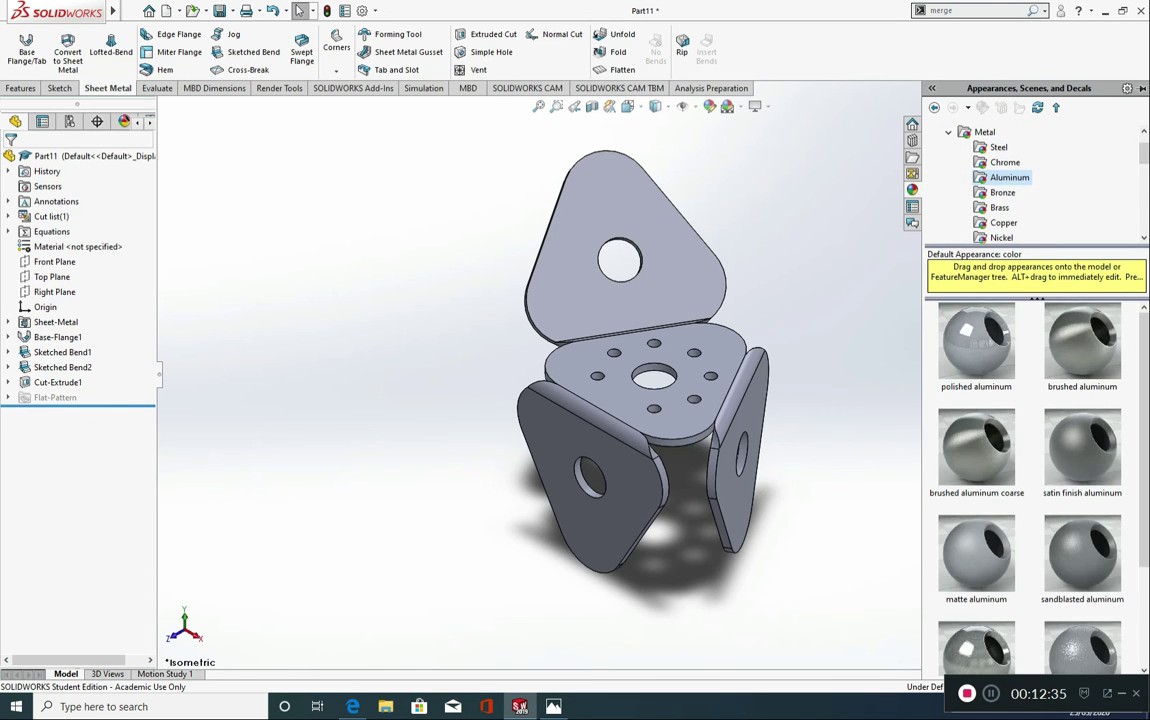
{"action": "mouse_move", "coordinate": [975, 340]}
{"action": "left_mouse_down"}
{"action": "mouse_move", "coordinate": [877, 300]}
{"action": "mouse_move", "coordinate": [688, 266]}
{"action": "mouse_move", "coordinate": [691, 278]}
{"action": "left_mouse_up"}
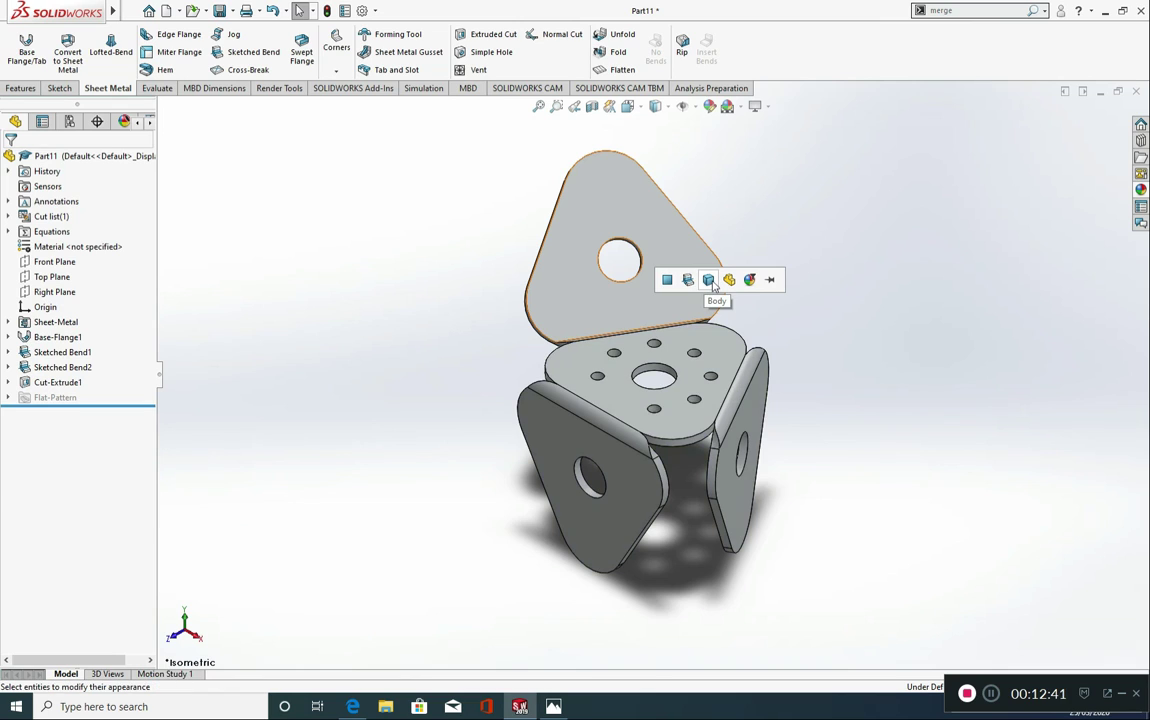
{"action": "left_click", "coordinate": [709, 280]}
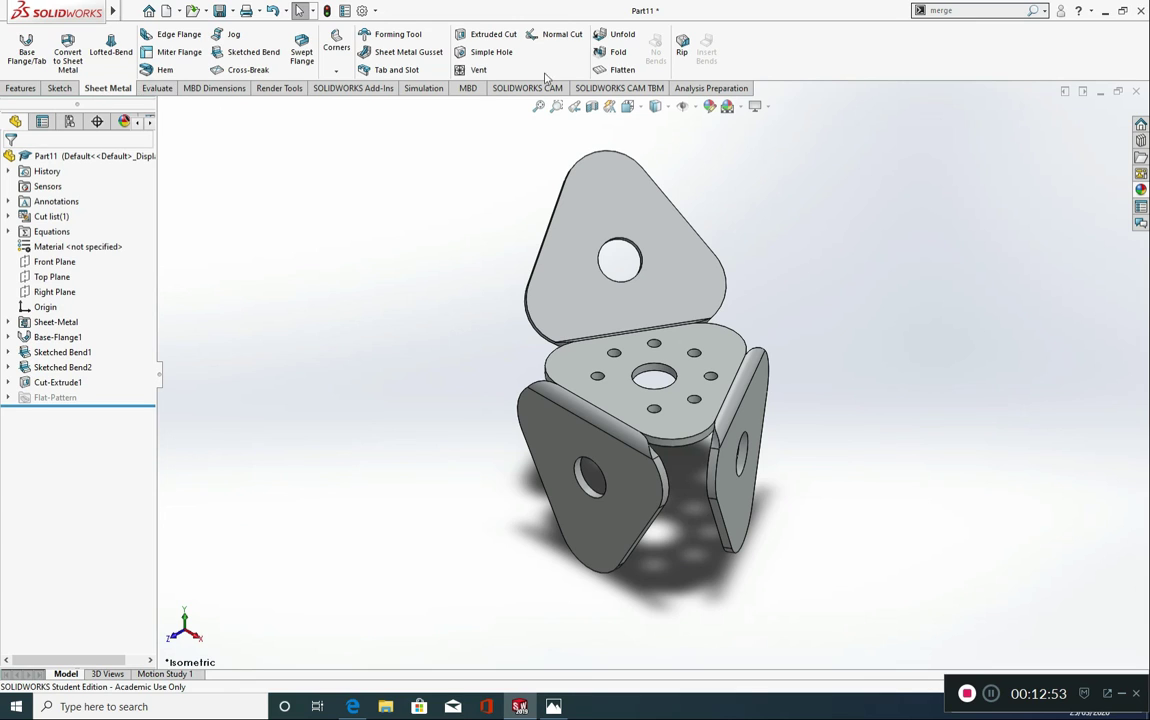
Flatten the sheet metal part to inspect its flat pattern and return it to the folded state.
{"action": "left_click", "coordinate": [619, 71]}
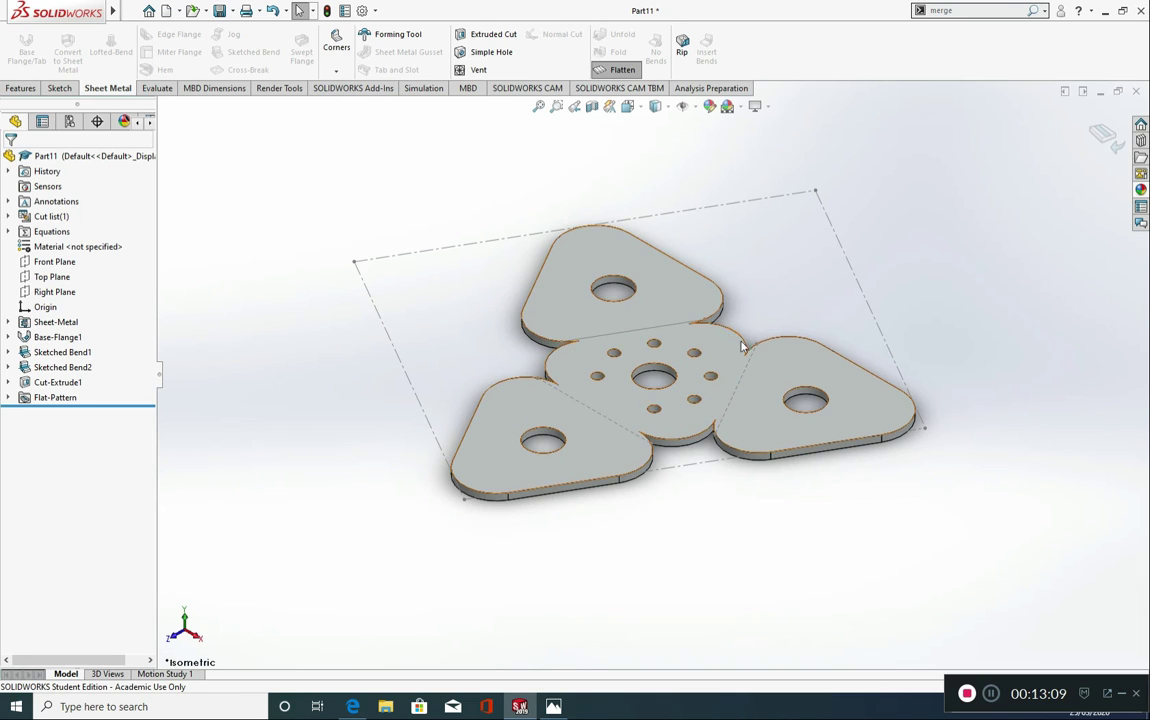
{"action": "left_click", "coordinate": [628, 72]}
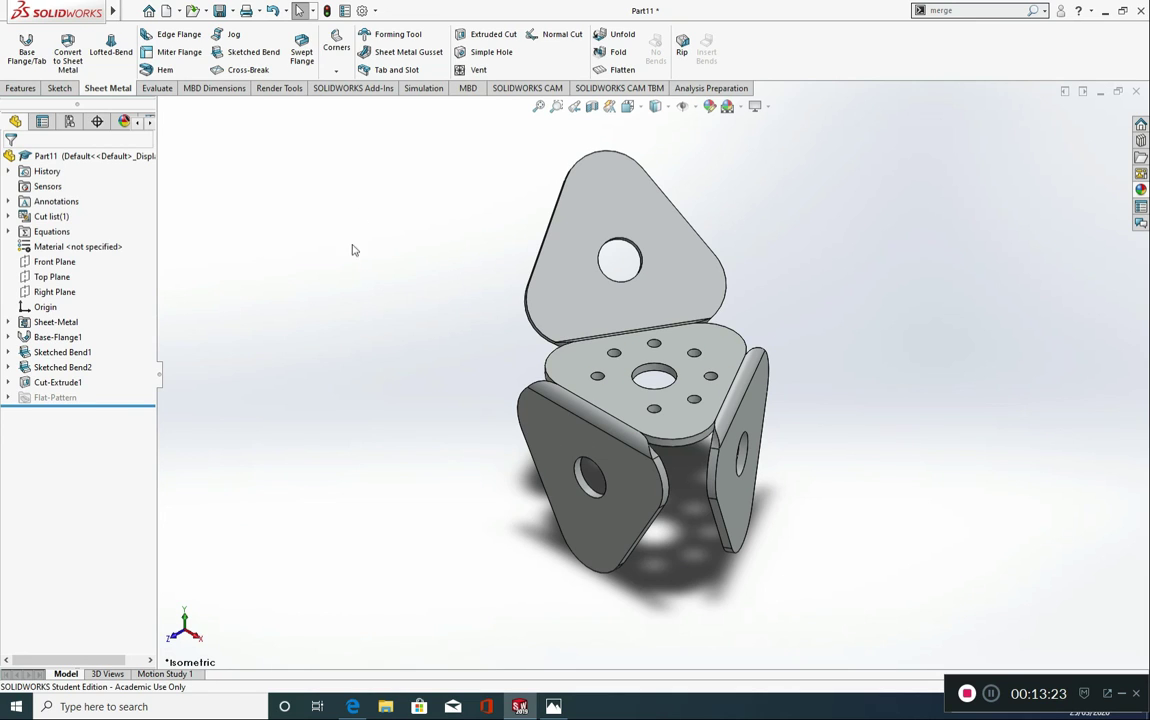
Make sure the PhotoView 360 add-in is enabled and bring up the rendering tools.
{"action": "left_click", "coordinate": [372, 90]}
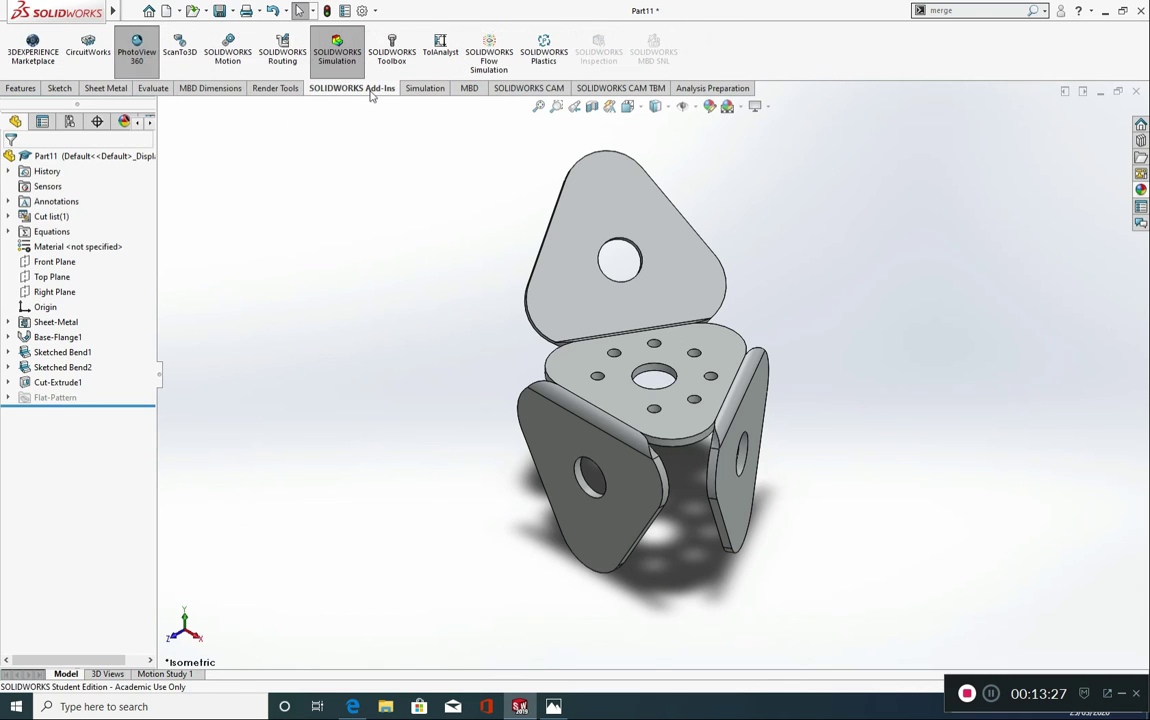
{"action": "left_click", "coordinate": [136, 57]}
{"action": "left_click", "coordinate": [275, 90]}
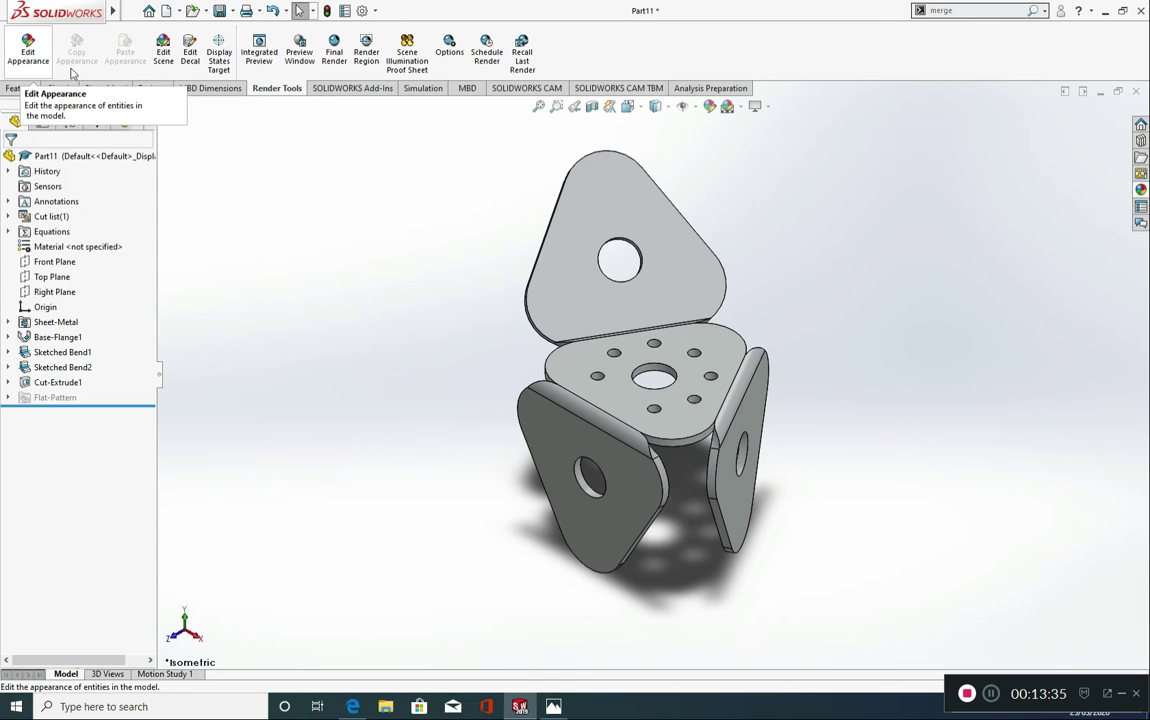
Edit the scene, compare the studio and basic scenes, and apply the 3 Point Faded basic scene to the part.
{"action": "left_click", "coordinate": [163, 58]}
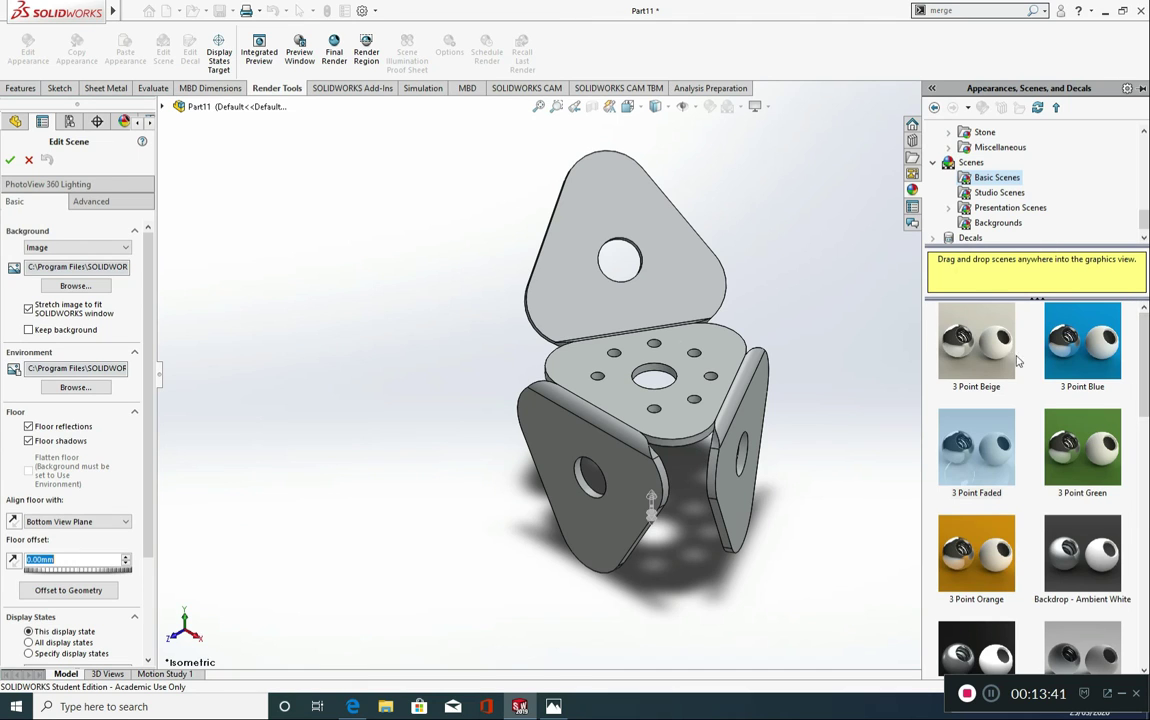
{"action": "left_click", "coordinate": [998, 192]}
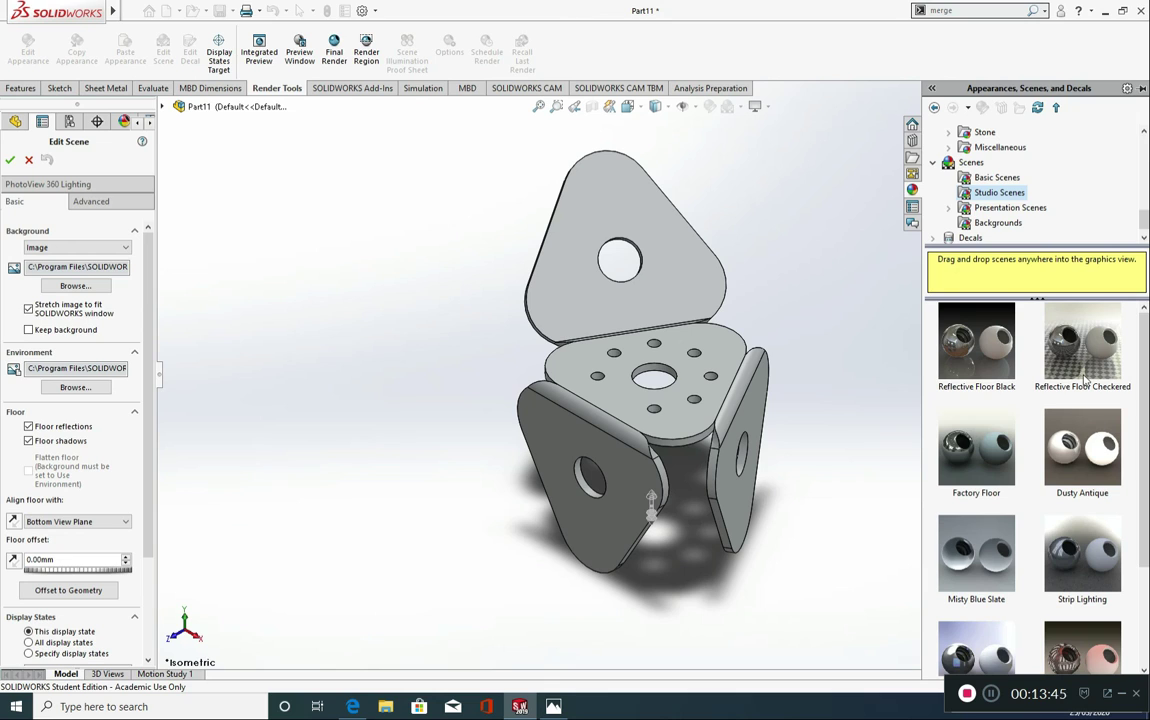
{"action": "left_click", "coordinate": [997, 177]}
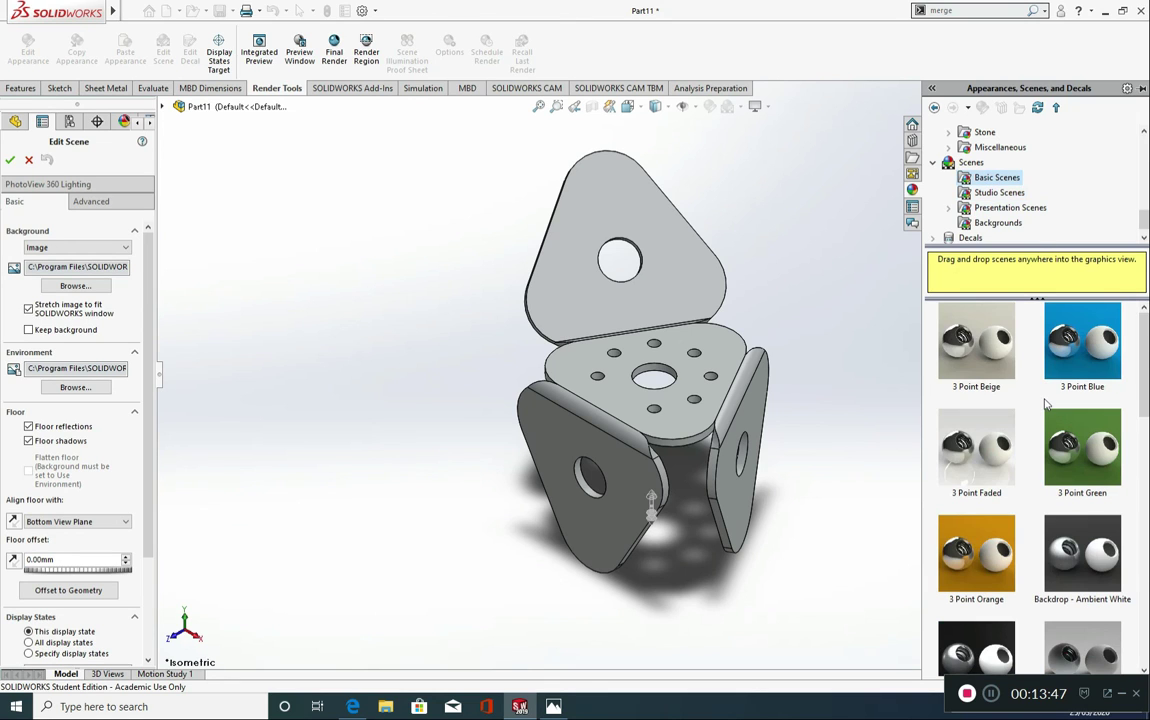
{"action": "left_click", "coordinate": [1006, 486]}
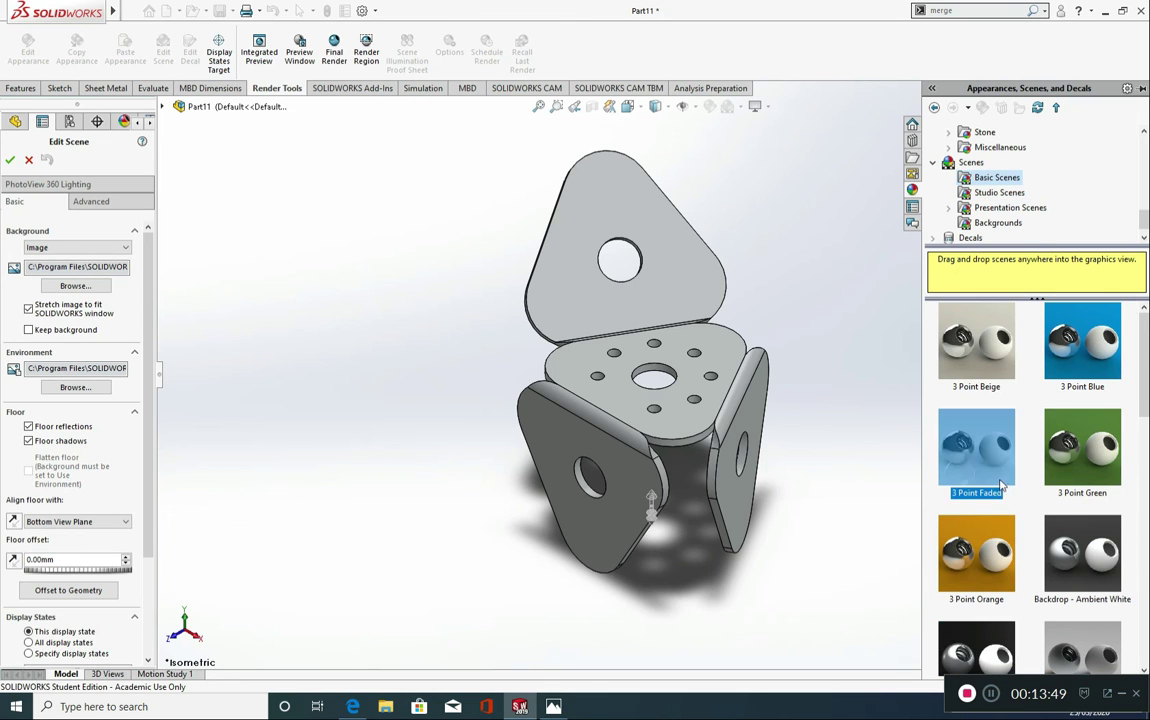
{"action": "left_click_drag", "start_coordinate": [1000, 486], "coordinate": [416, 373]}
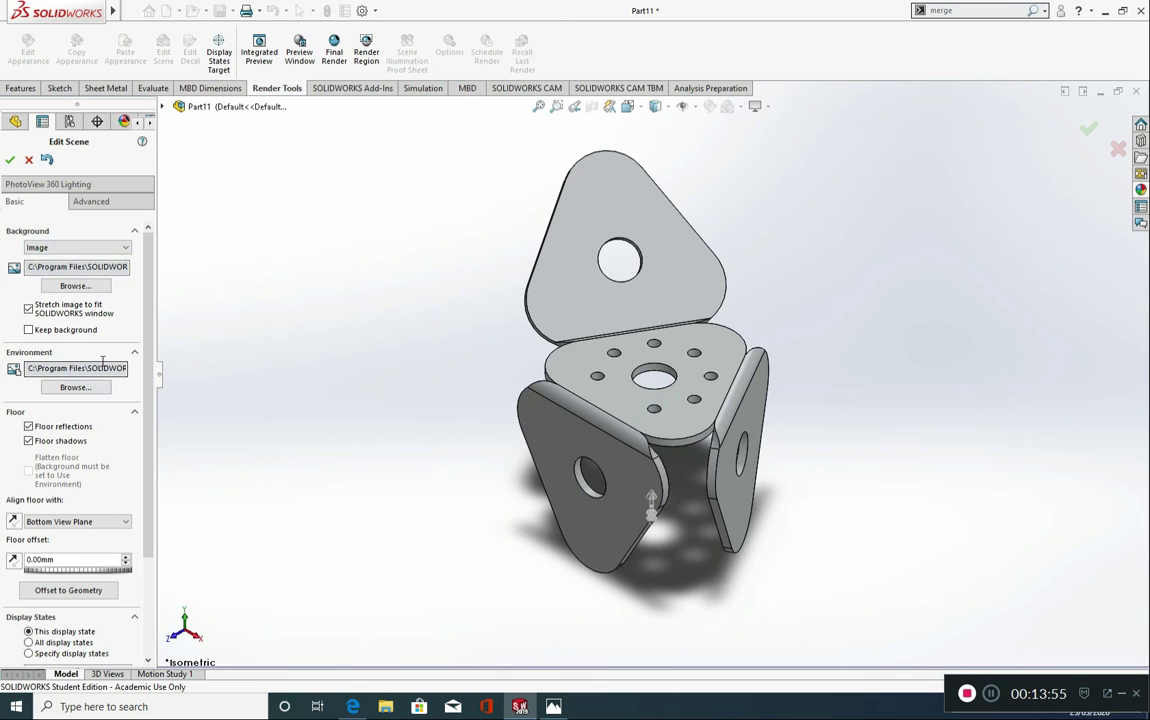
{"action": "left_click_drag", "start_coordinate": [150, 276], "coordinate": [158, 217]}
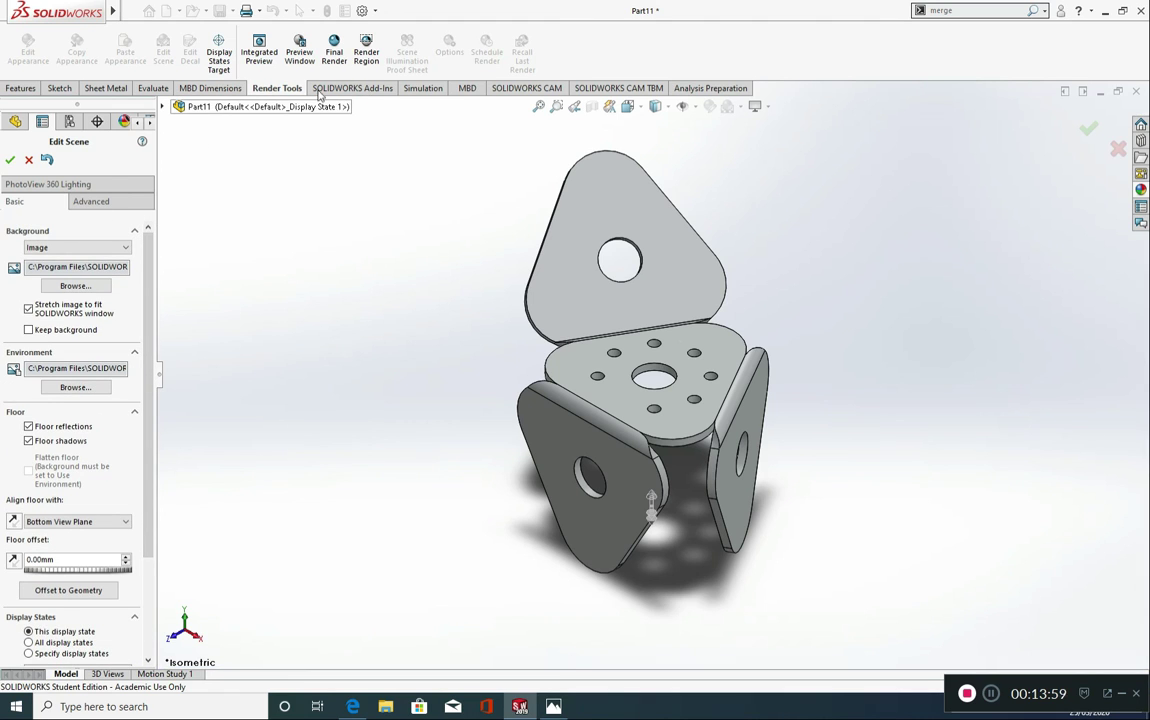
Run a final render of the part, then minimize the render and preview windows to return to the model.
{"action": "left_click", "coordinate": [339, 63]}
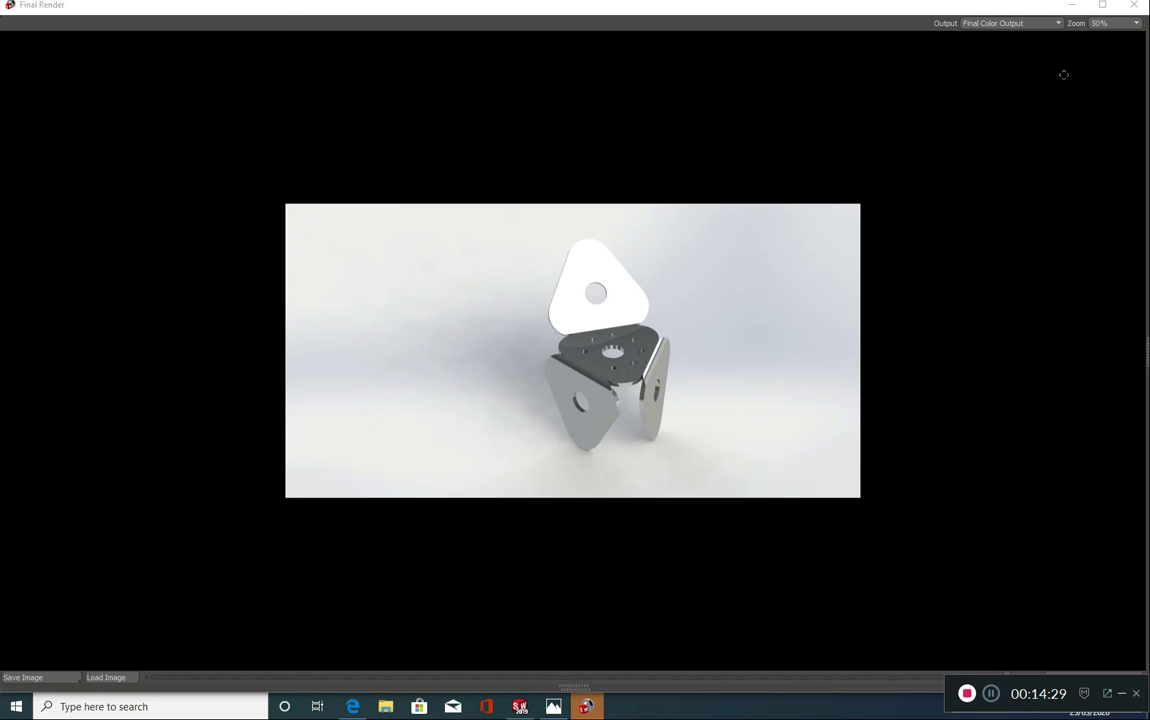
{"action": "left_click", "coordinate": [1071, 5]}
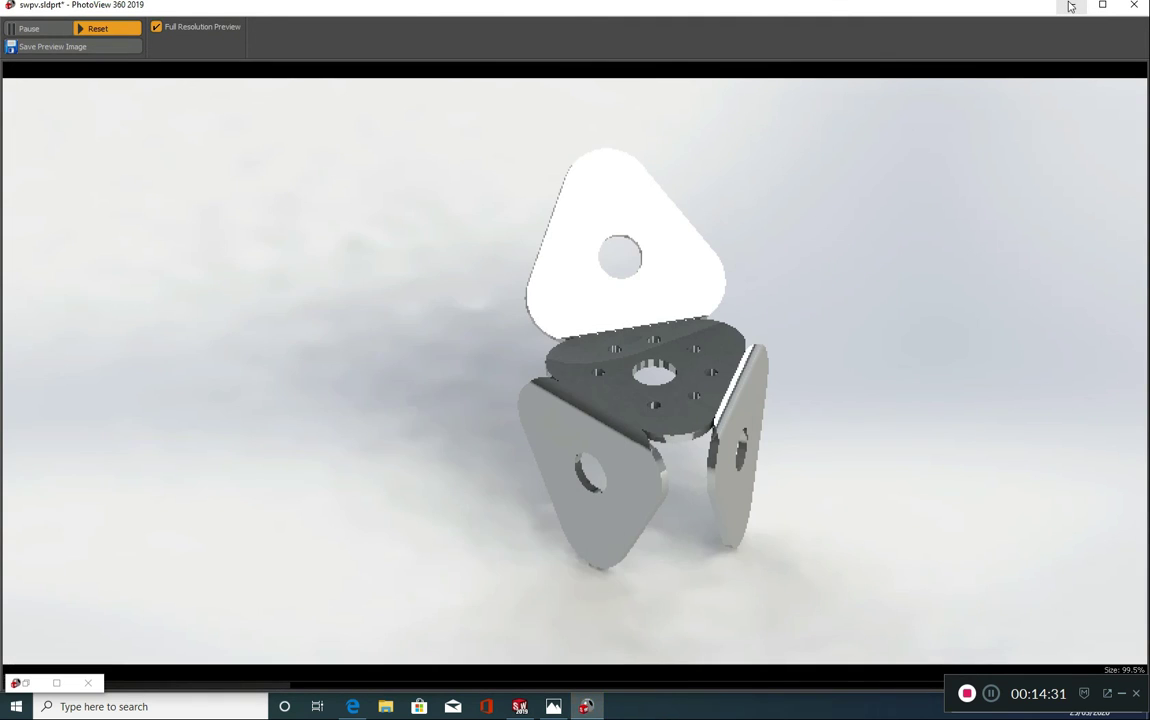
{"action": "left_click", "coordinate": [1071, 5]}
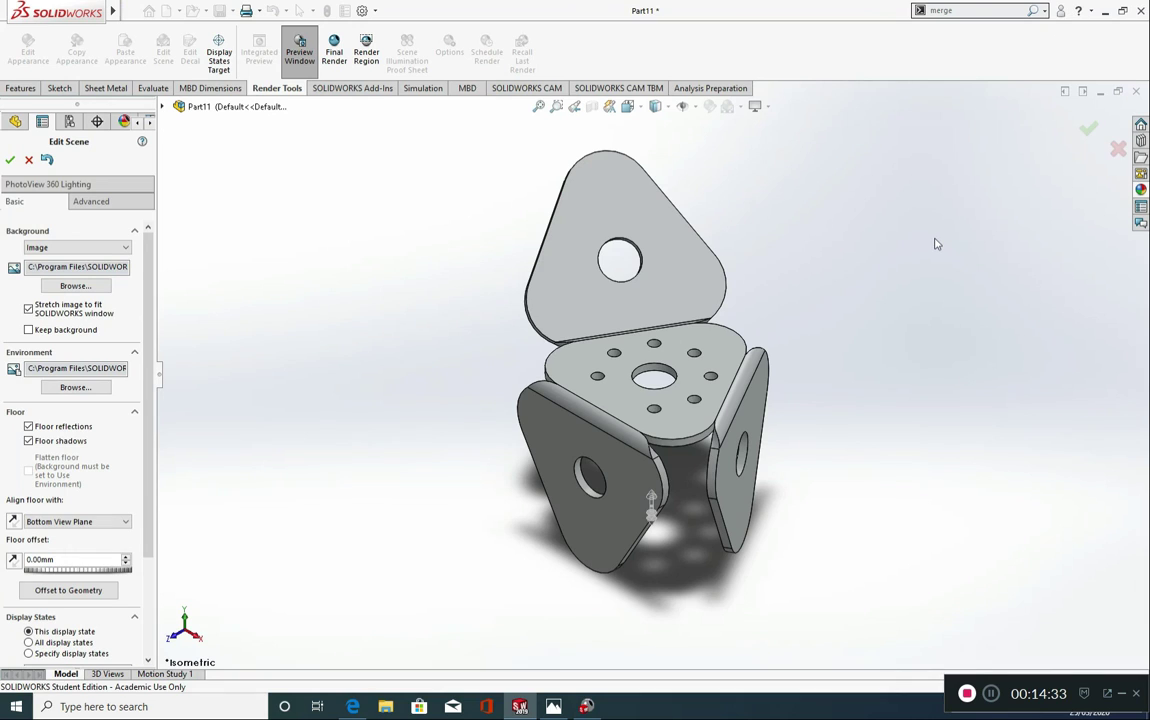